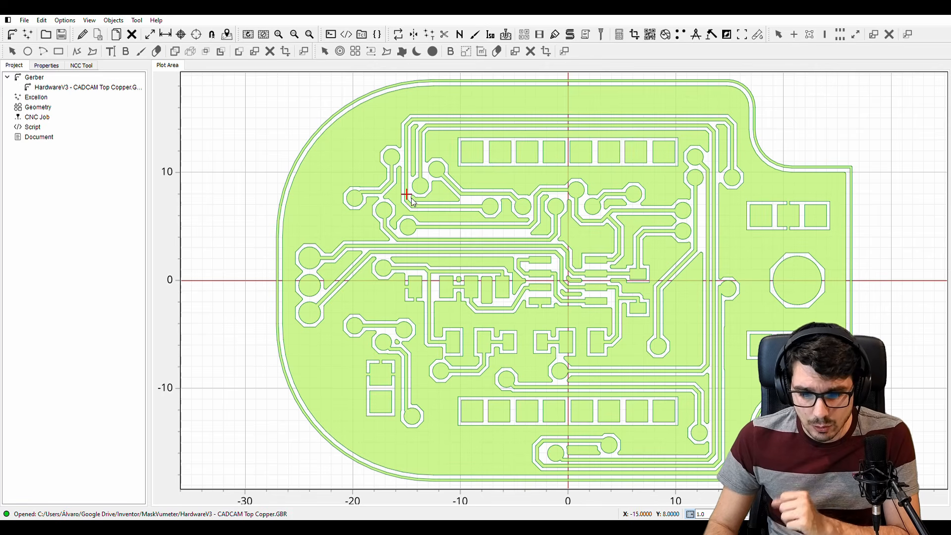
Calculate the V-shape tool diameter for a tip diameter of 0,1, a tip angle of 20 and a cut Z of 0,1
click(460, 37)
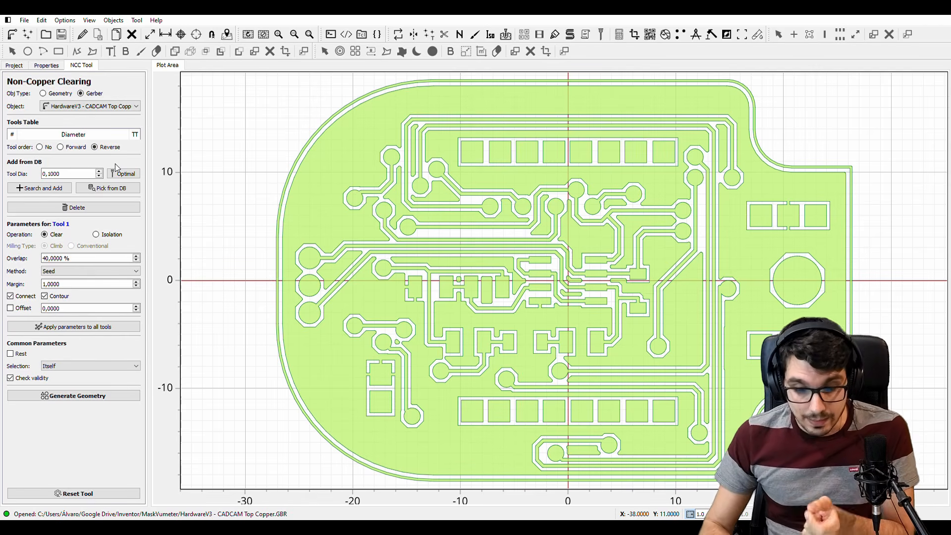
click(617, 39)
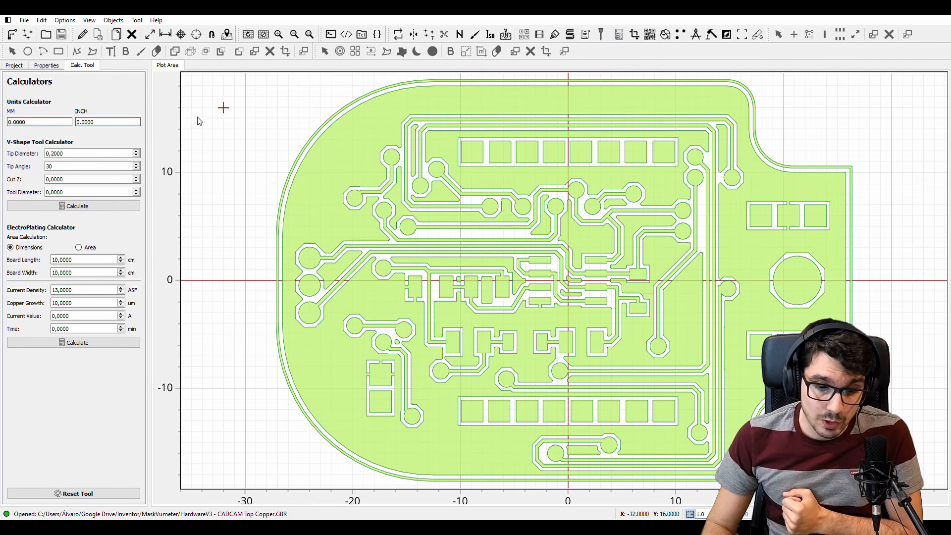
click(79, 153)
double_click(79, 154)
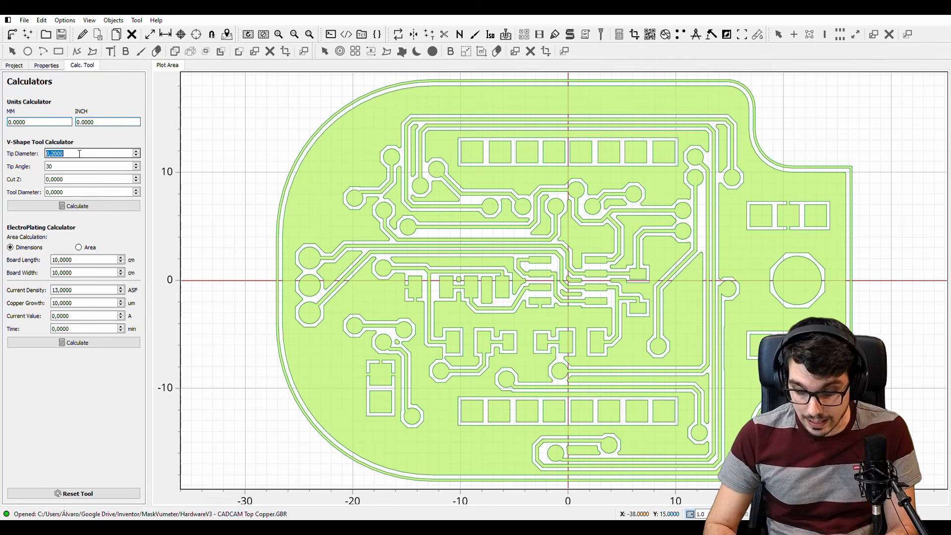
text(0,1)
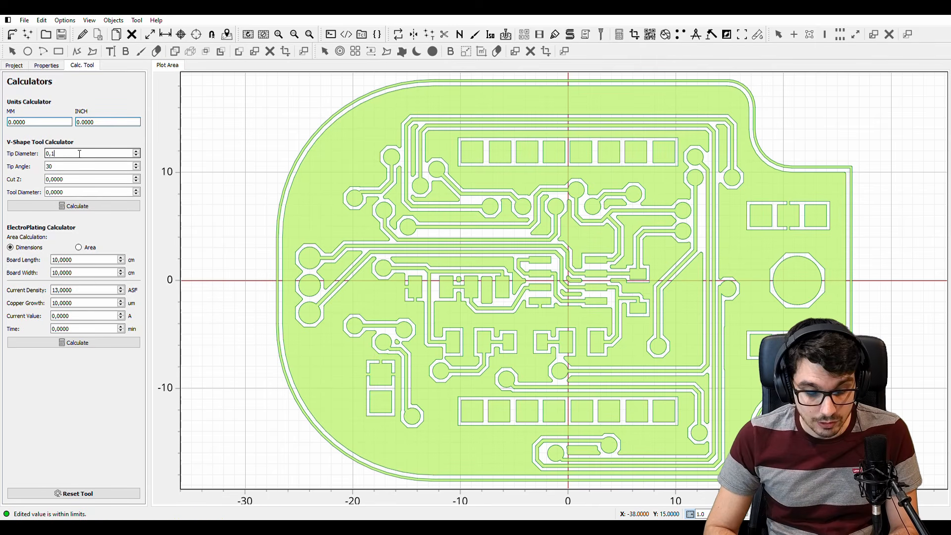
key(Tab)
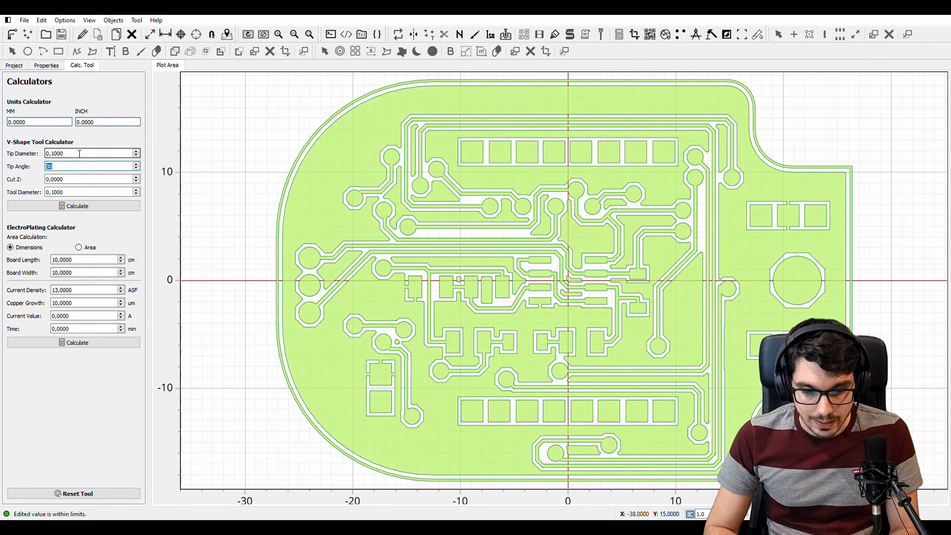
text(20)
key(Tab)
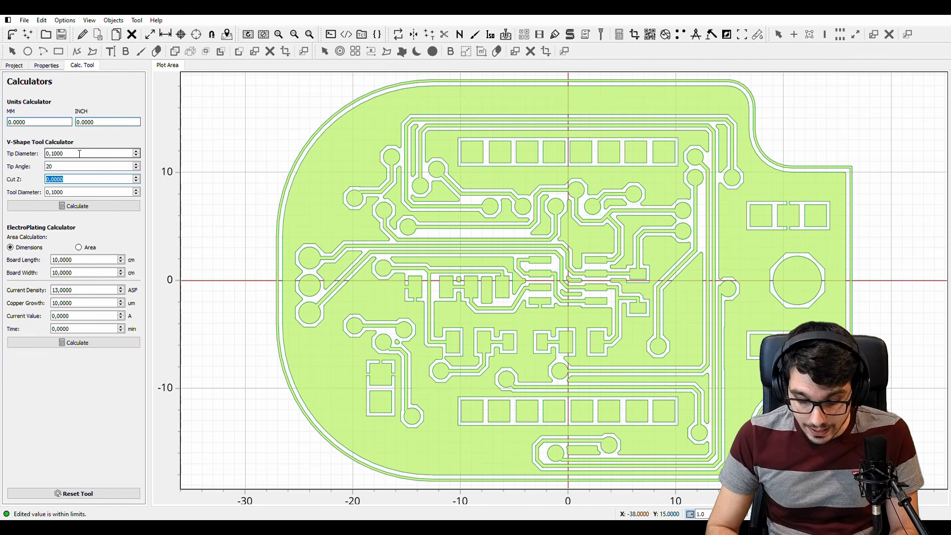
text(0,1)
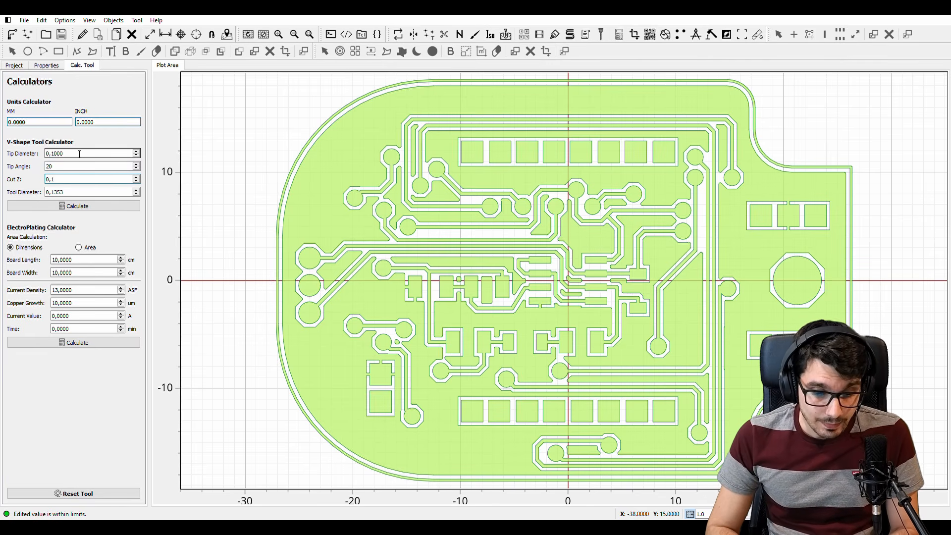
key(Tab)
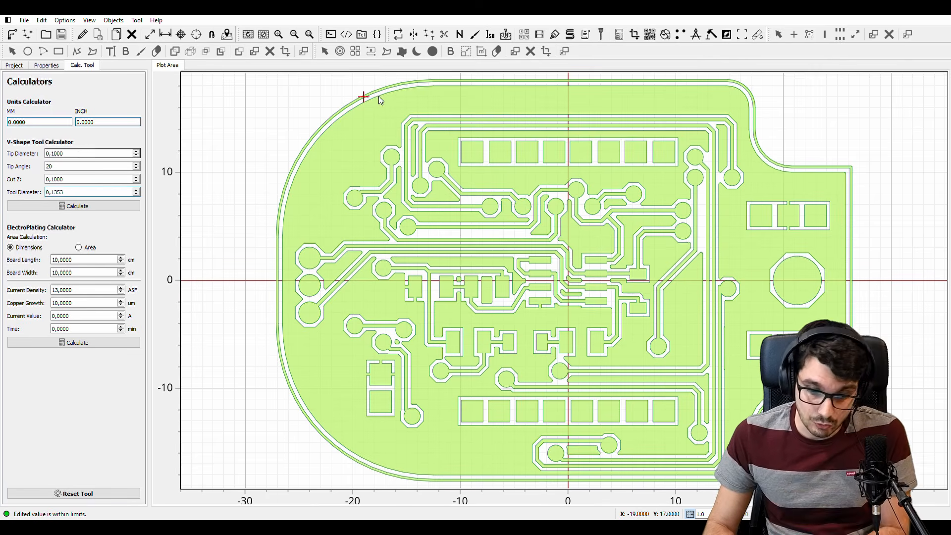
Add a tool with a diameter of 0,135 to the Non-Copper Clearing tools table
click(460, 38)
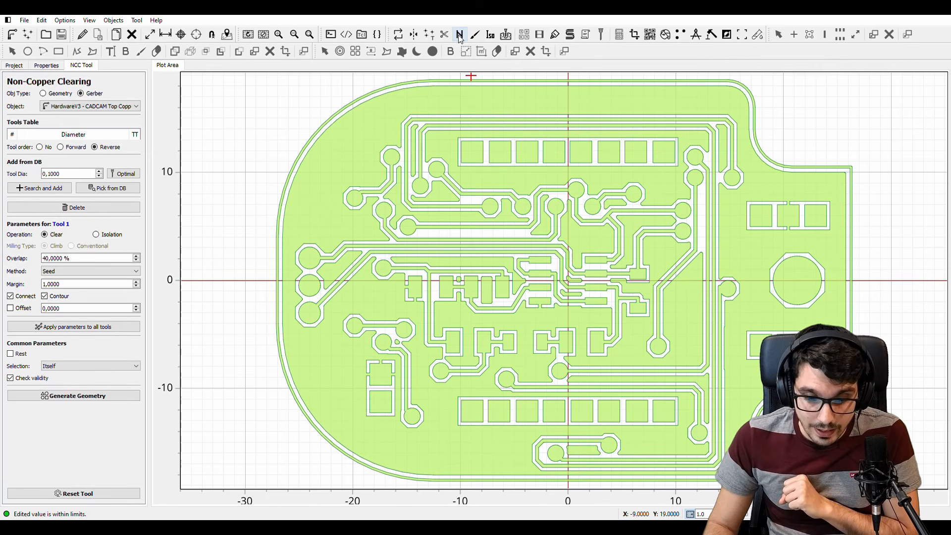
click(80, 173)
text(0)
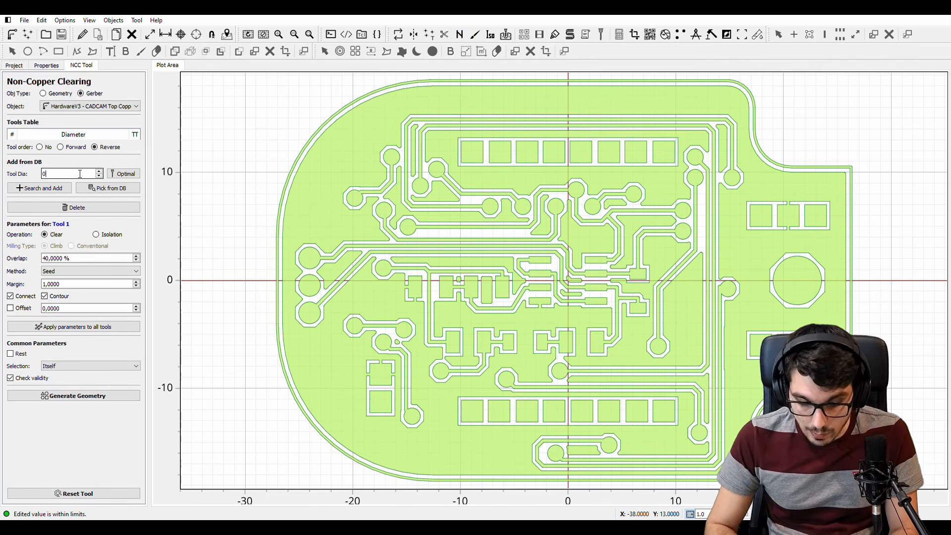
text(,135)
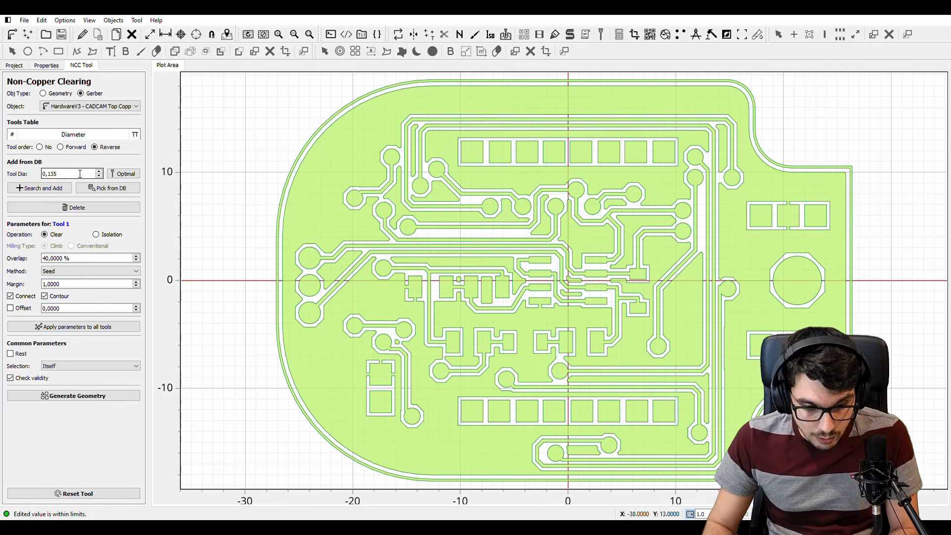
click(48, 191)
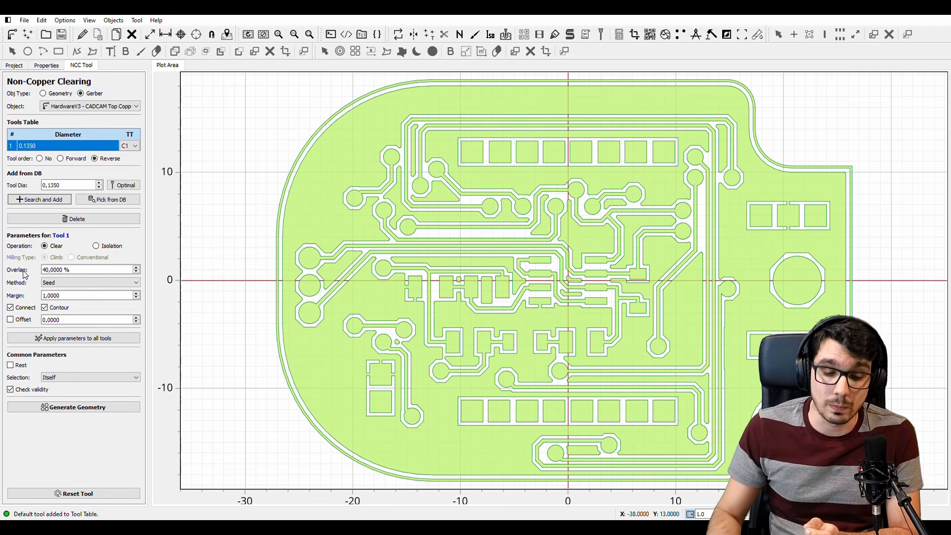
Generate the non-copper clearing geometry with 60 % overlap, the Standard method and a margin of 0
click(82, 274)
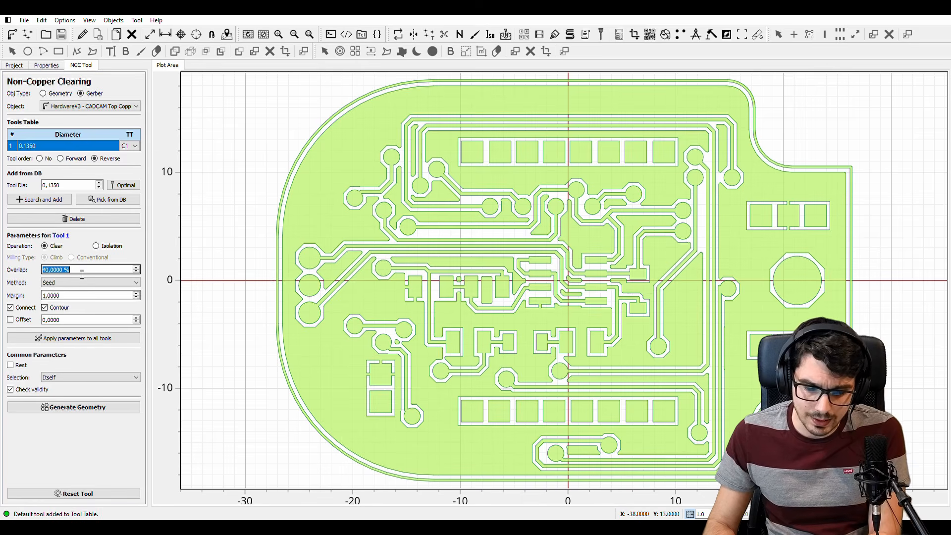
text(60)
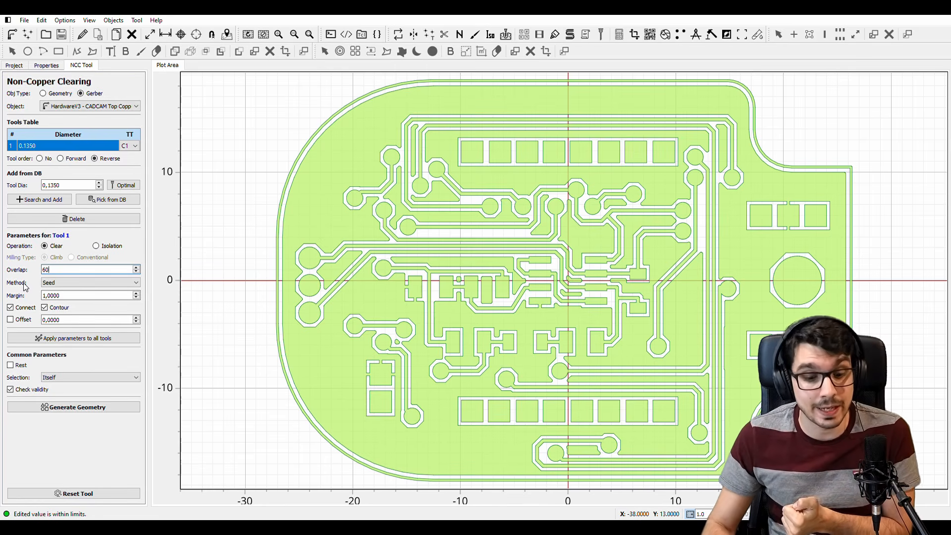
click(67, 284)
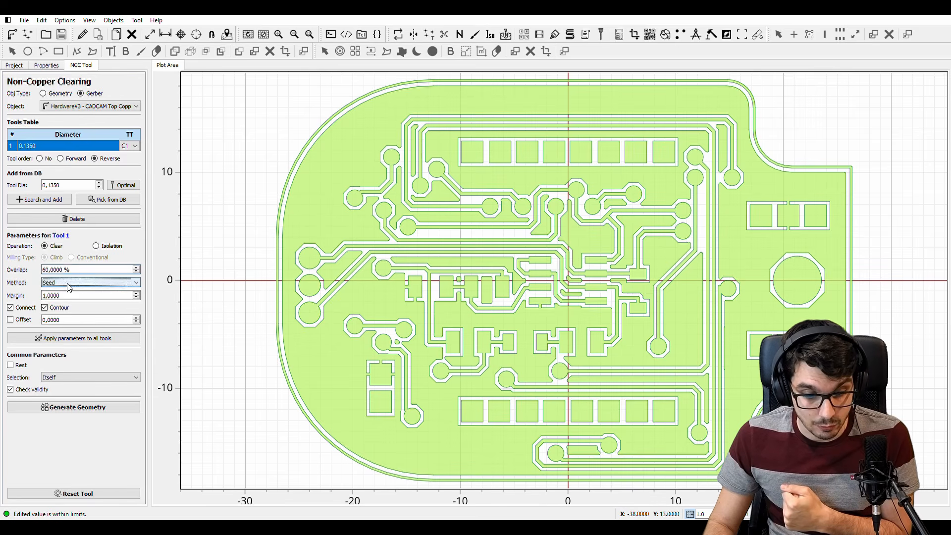
click(66, 289)
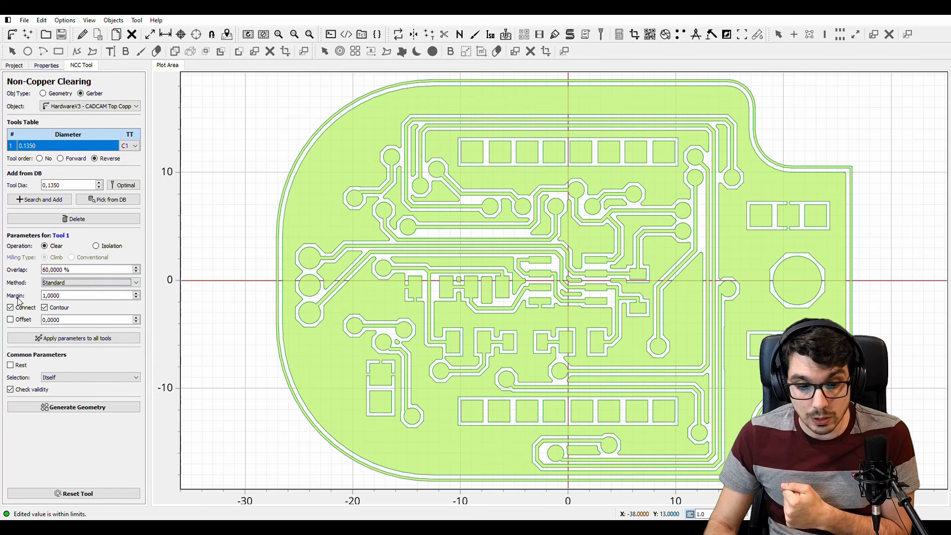
click(76, 296)
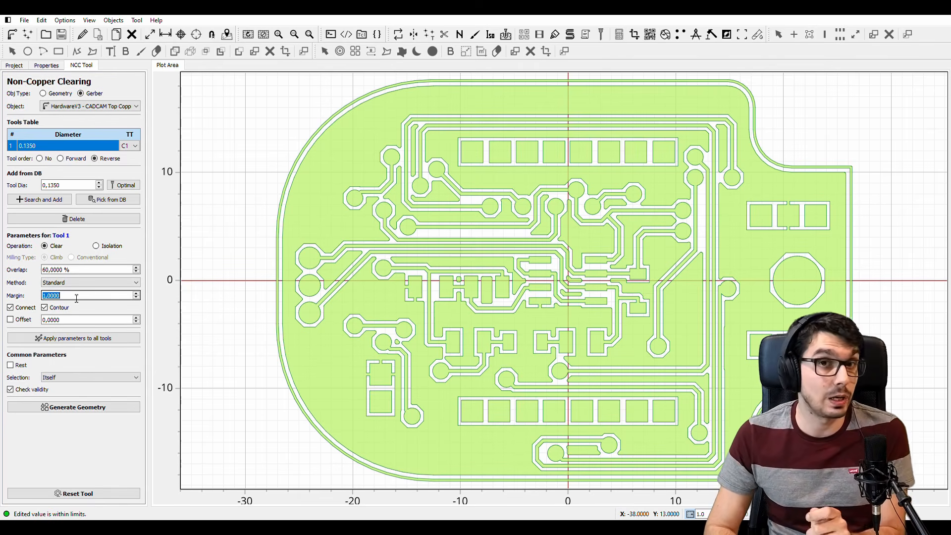
text(0)
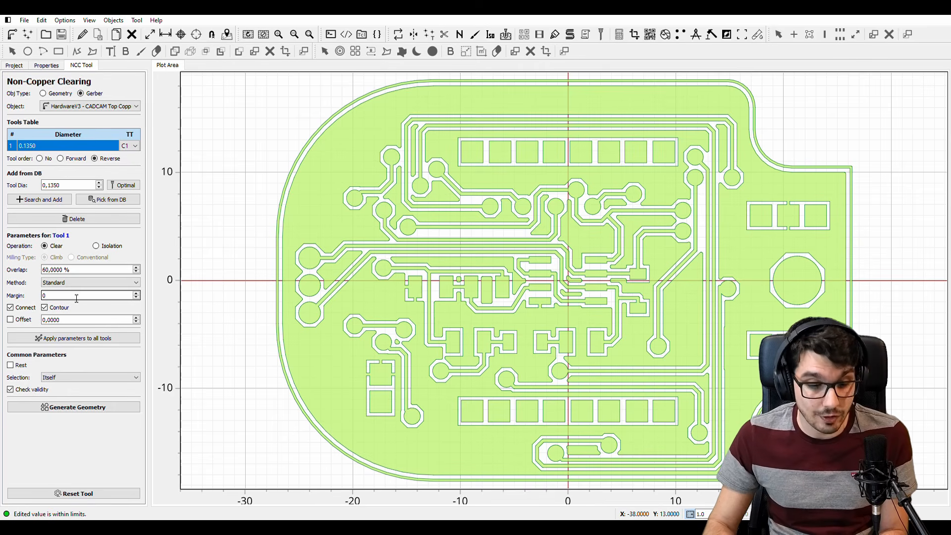
click(91, 409)
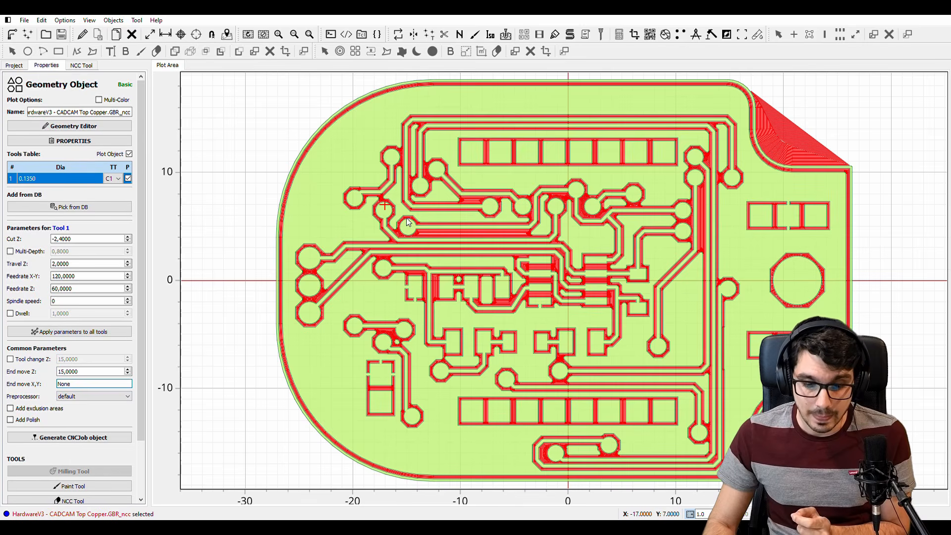
Examine the generated clearing toolpaths around the traces and pads and along the board's outer edge
scroll(441, 226, up, 1)
scroll(441, 226, up, 3)
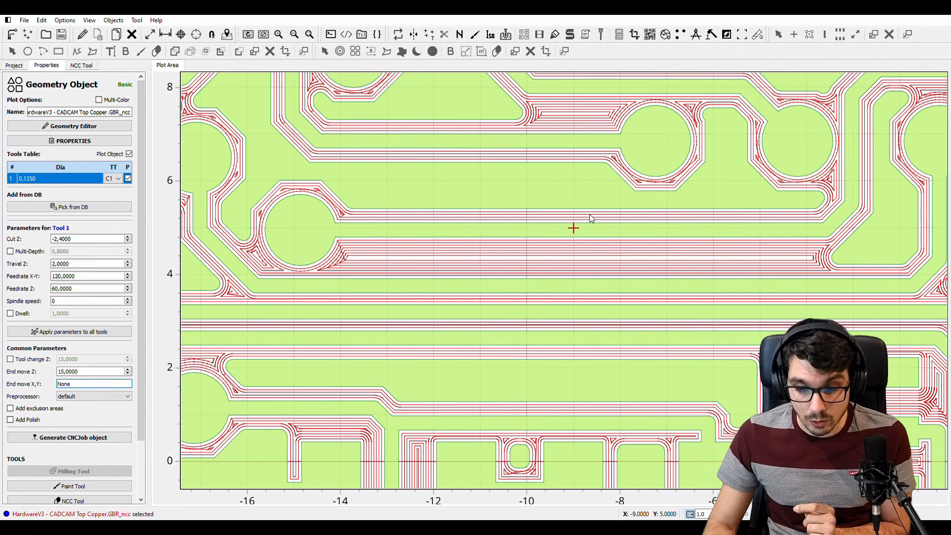
middle_drag(590, 219, 376, 226)
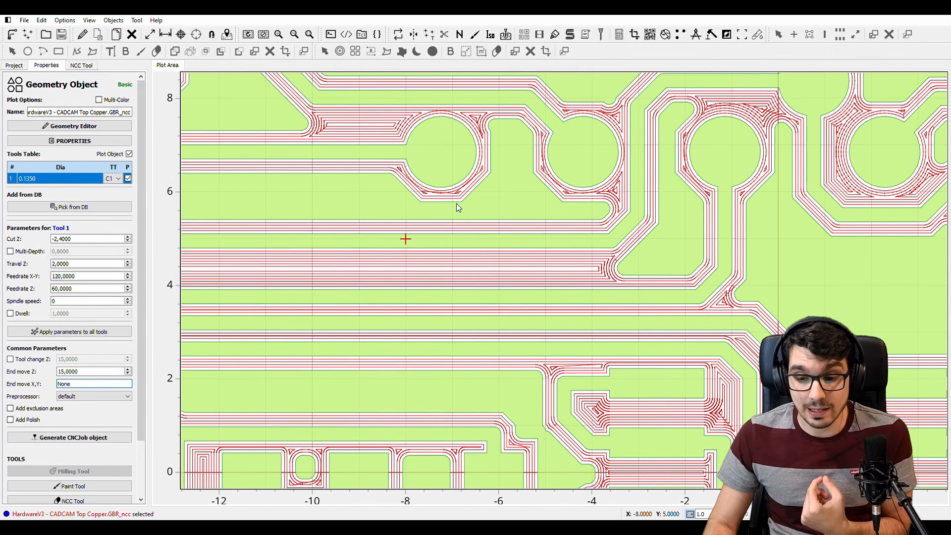
middle_drag(569, 164, 244, 271)
right_drag(683, 235, 419, 228)
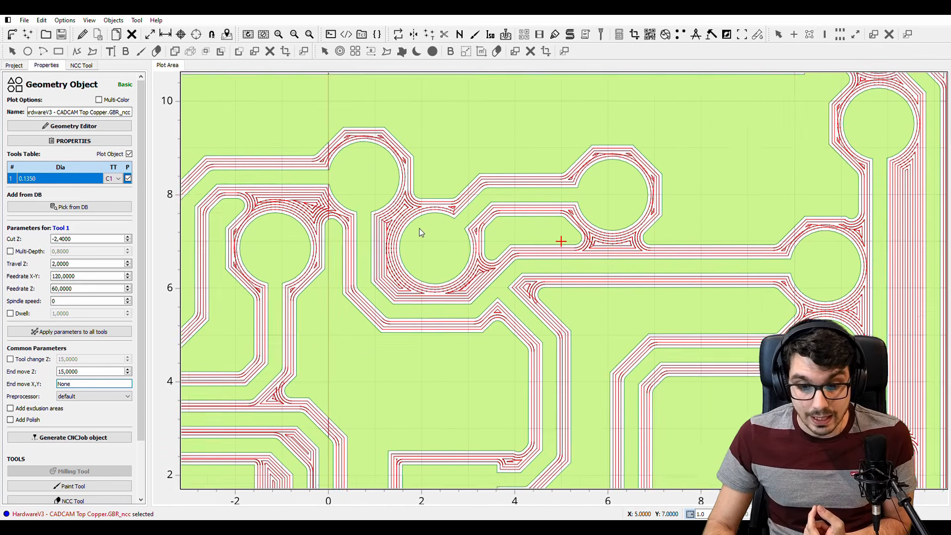
right_drag(615, 254, 469, 230)
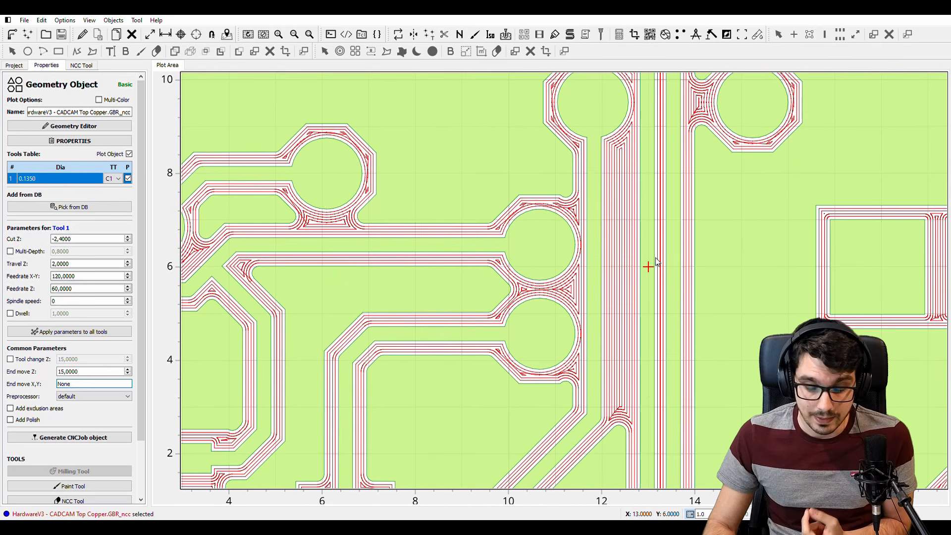
scroll(653, 260, down, 4)
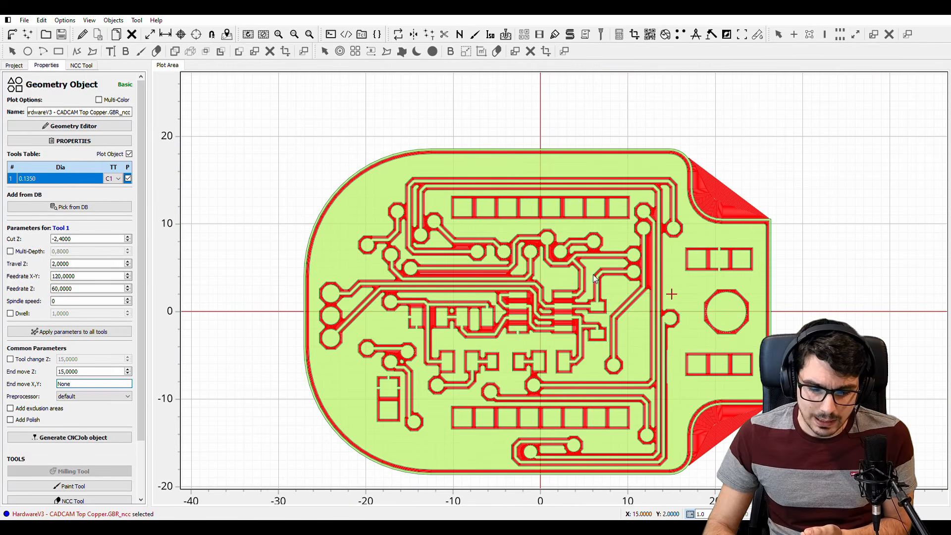
middle_drag(595, 277, 405, 261)
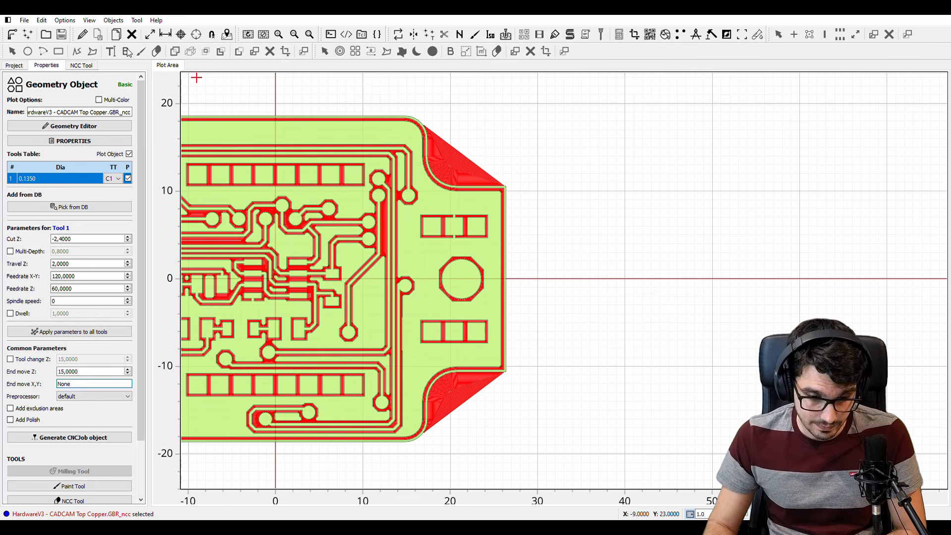
Edit the clearing geometry and delete the unneeded toolpaths outside the board's two concave corners
click(84, 37)
click(485, 139)
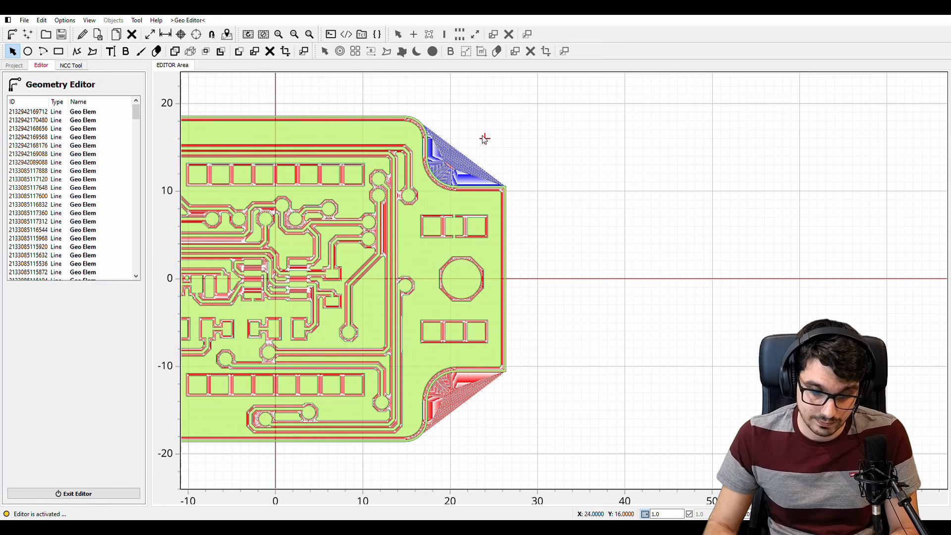
key(Delete)
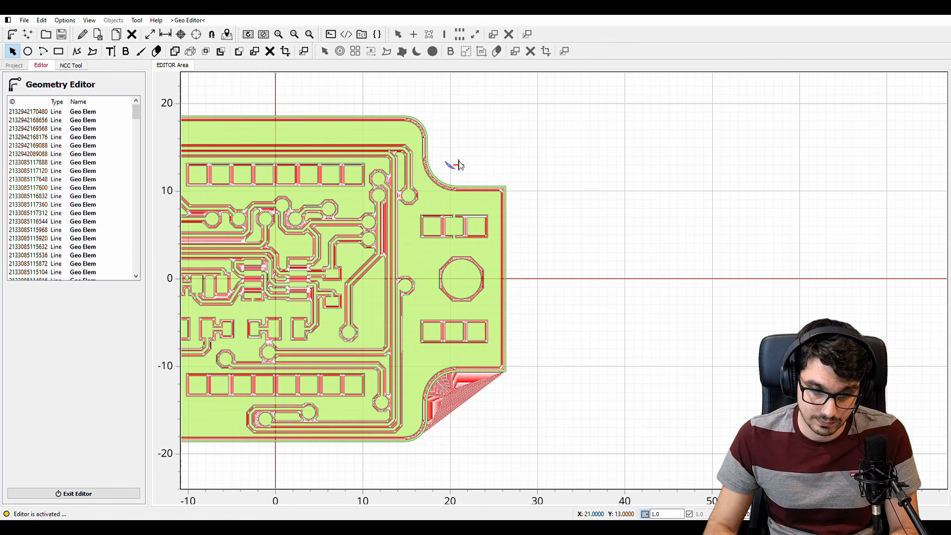
key(Delete)
click(484, 404)
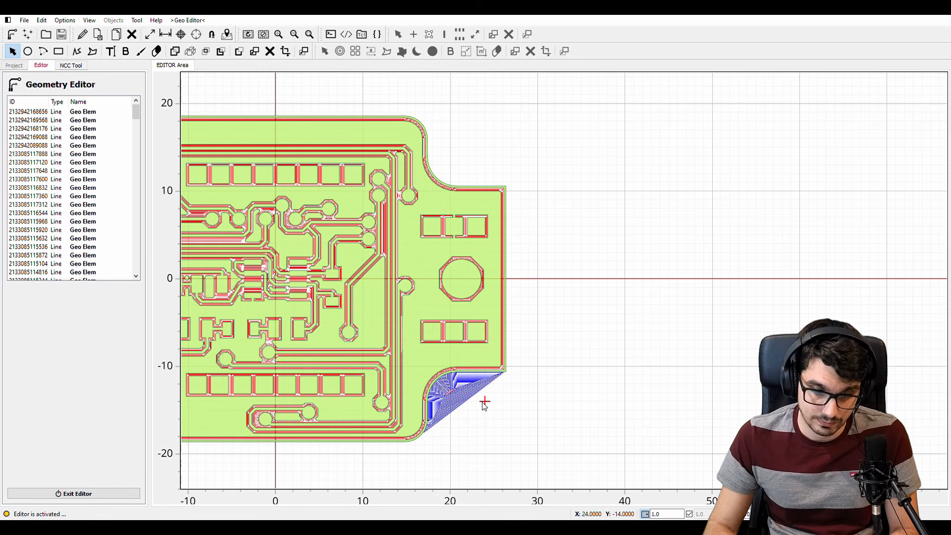
key(Delete)
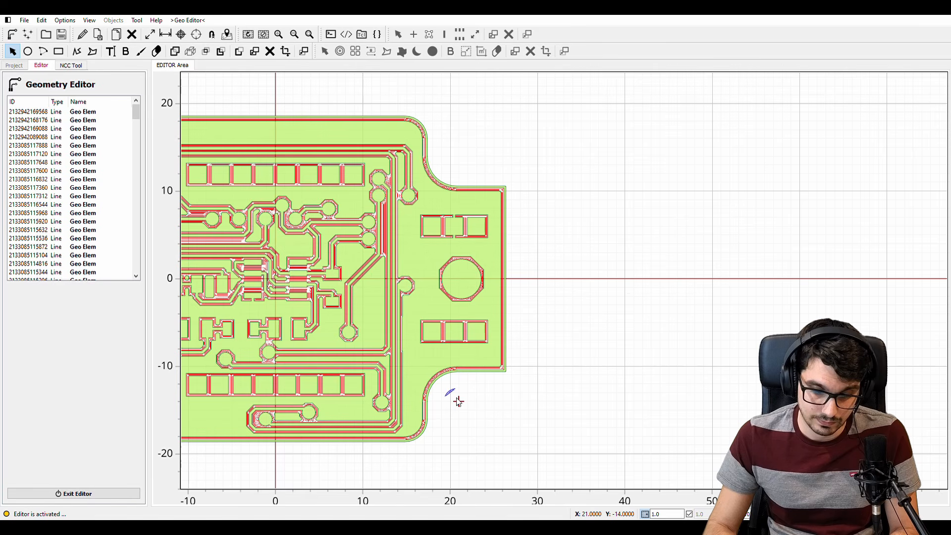
key(Delete)
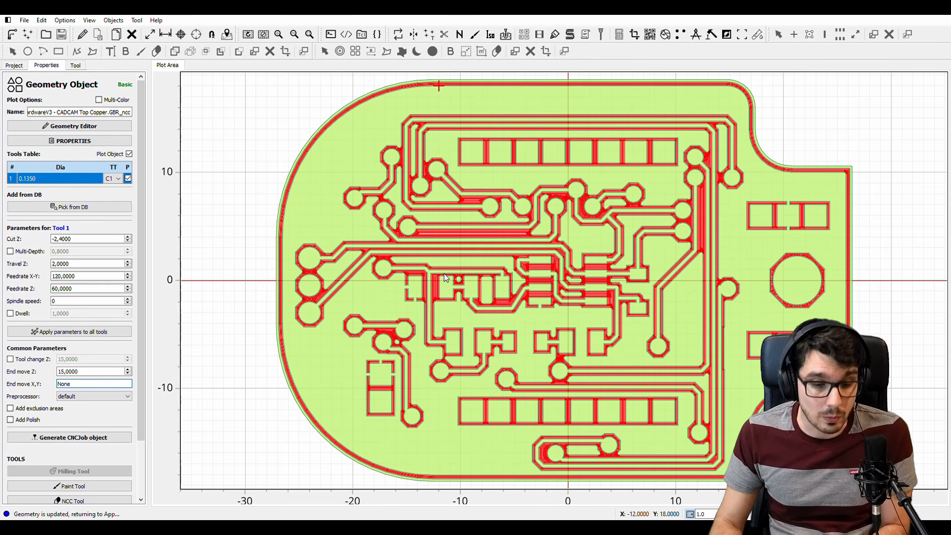
Set the clearing geometry's cut Z to -0,1, travel Z to 1 and feedrate Z to 25
click(85, 240)
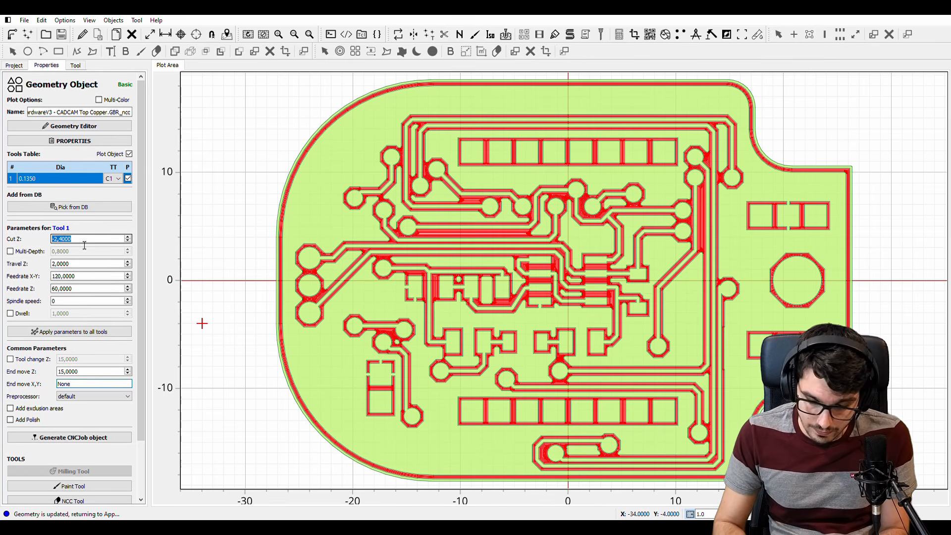
text(-0,1)
key(Tab)
key(Tab)
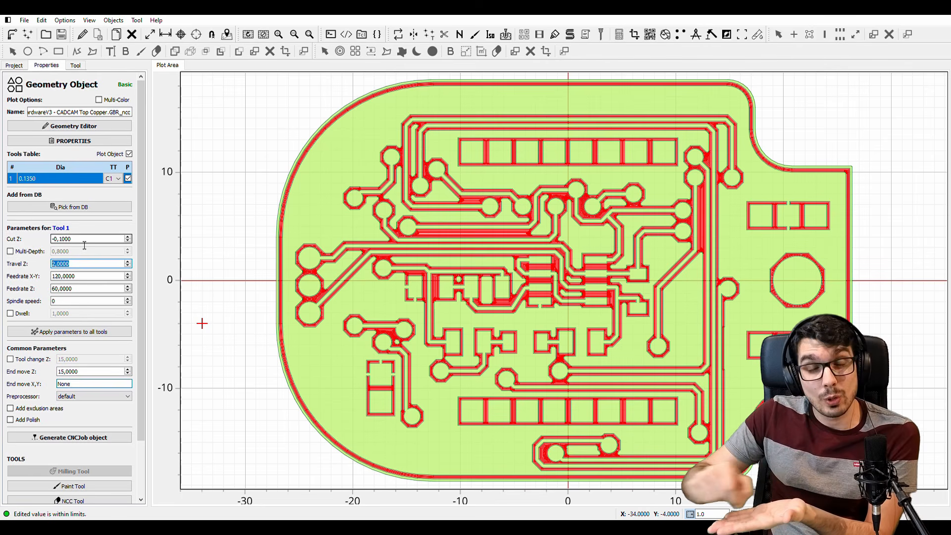
text(1)
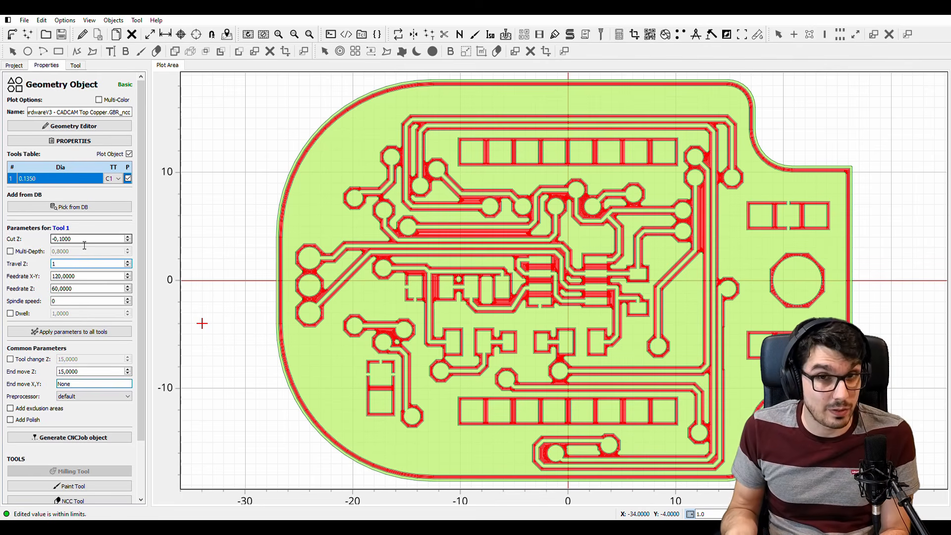
key(Tab)
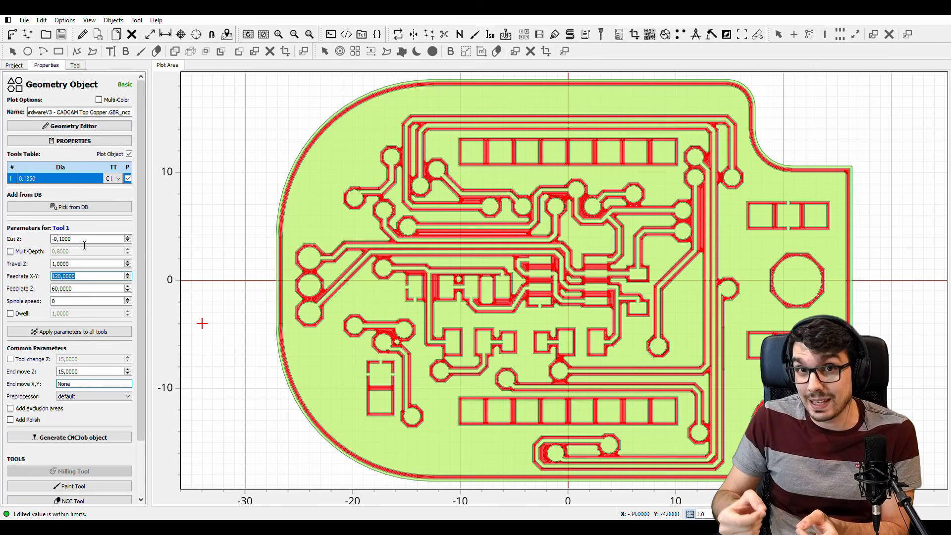
key(Tab)
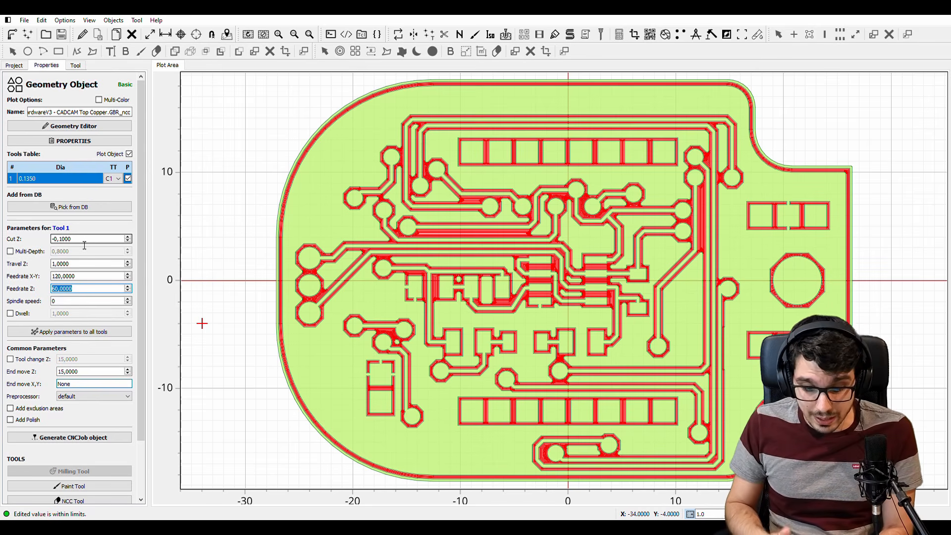
text(25)
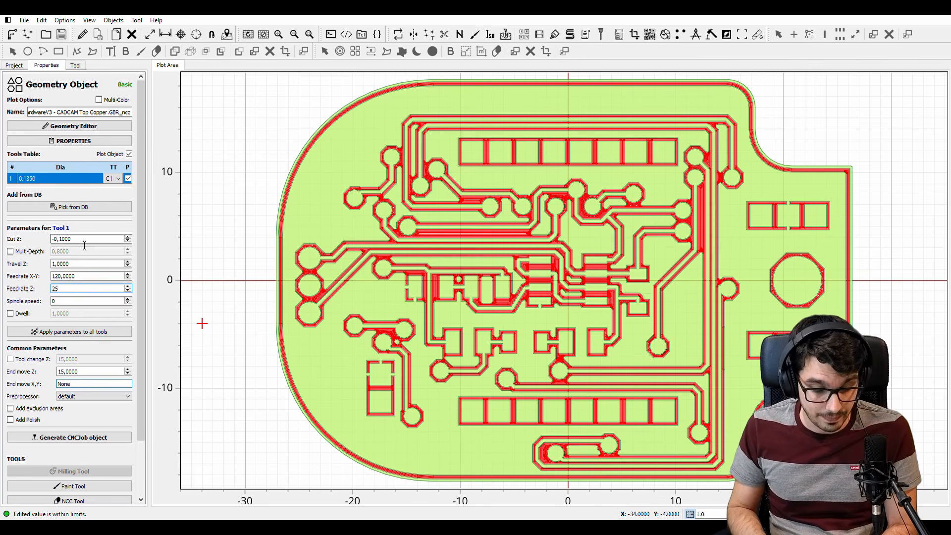
Set the clearing geometry's spindle speed to 1000 and generate its CNC job
key(Tab)
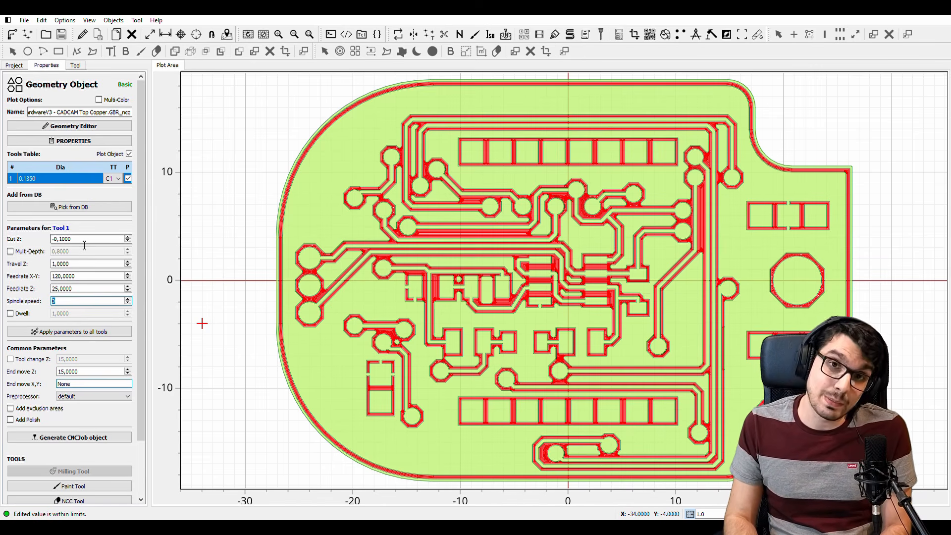
text(1000)
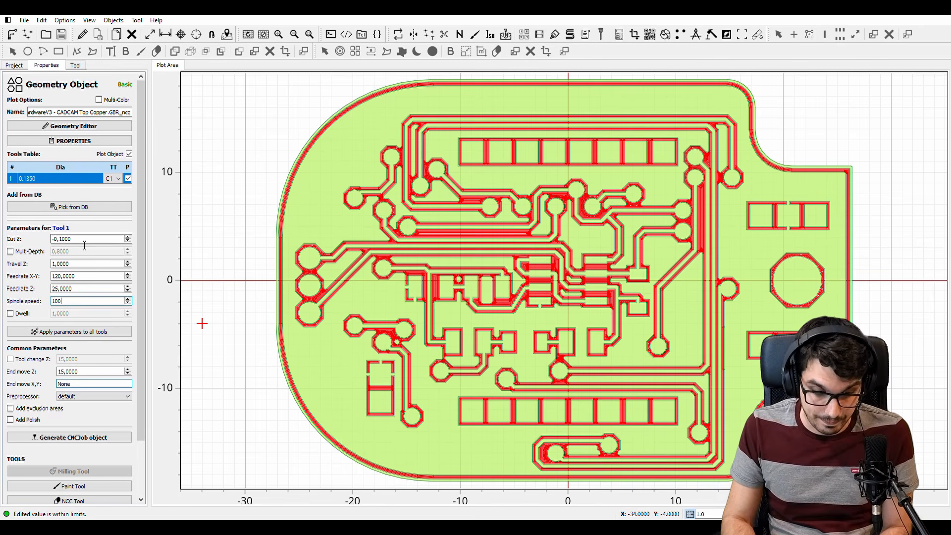
click(63, 438)
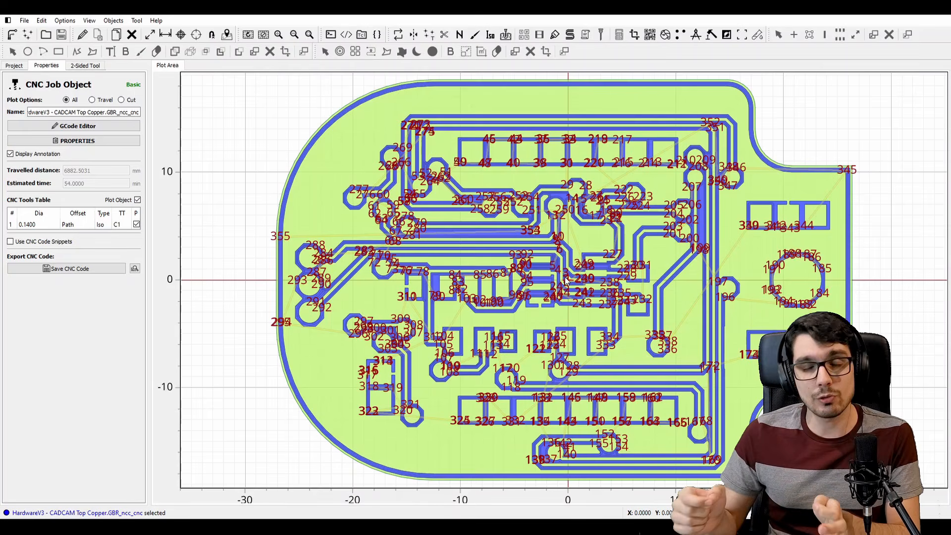
Start a 2-sided PCB setup with the mirror reference point at (0, 0) and an alignment drill diameter of 0,3
click(399, 34)
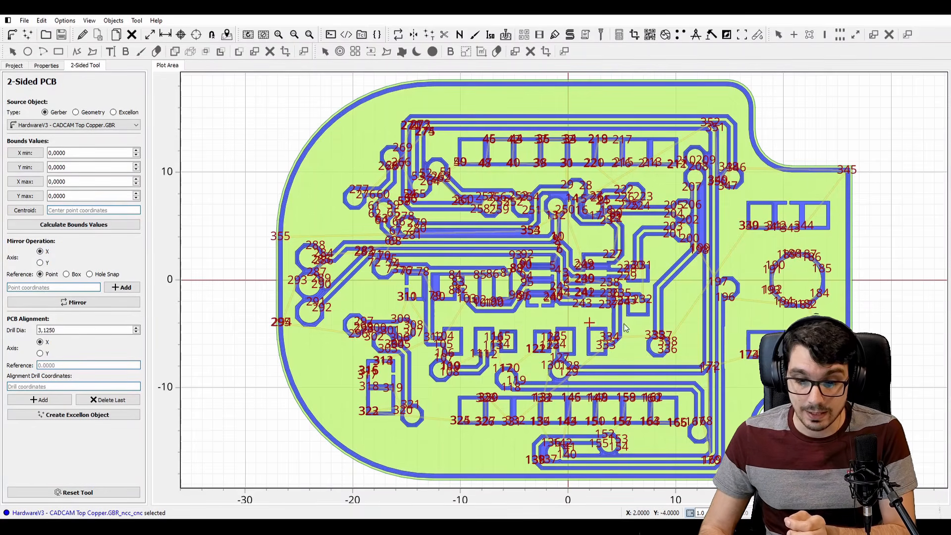
click(570, 283)
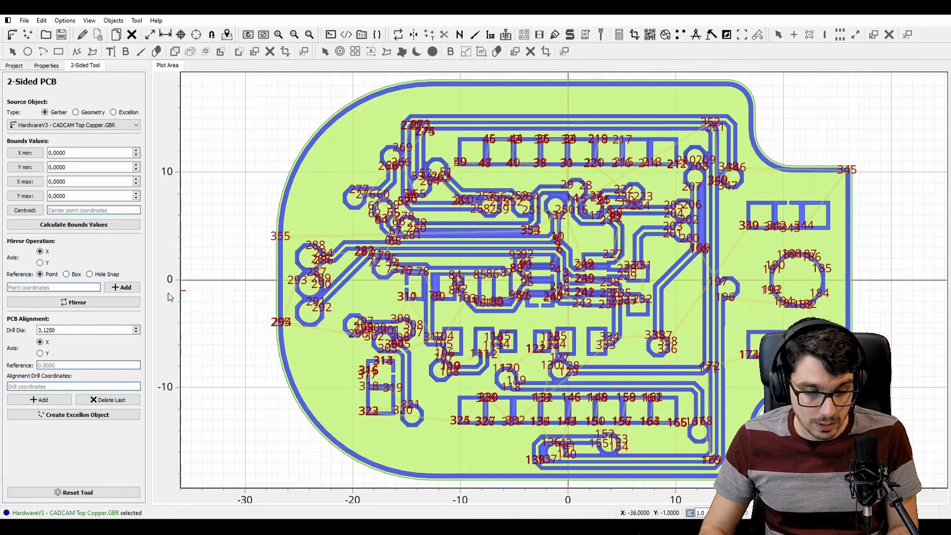
click(122, 288)
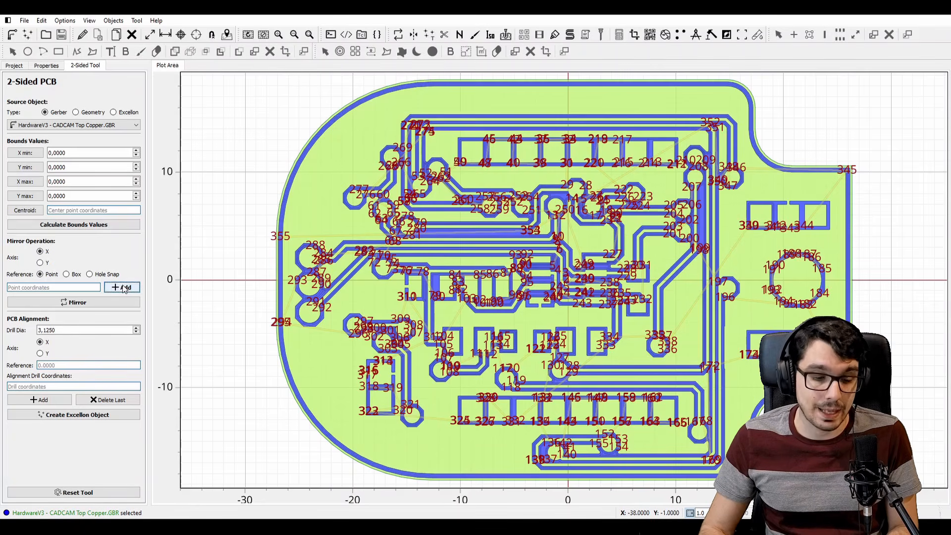
double_click(66, 334)
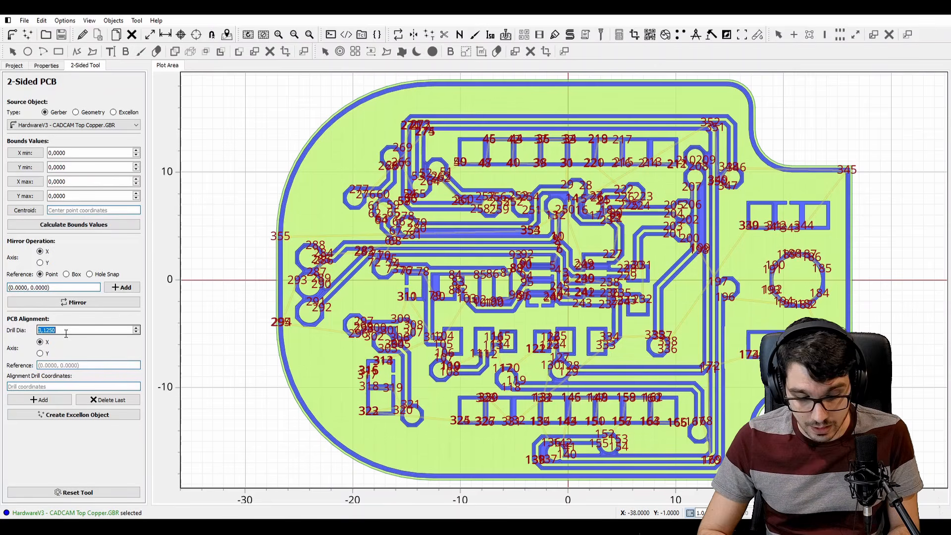
text(0,3)
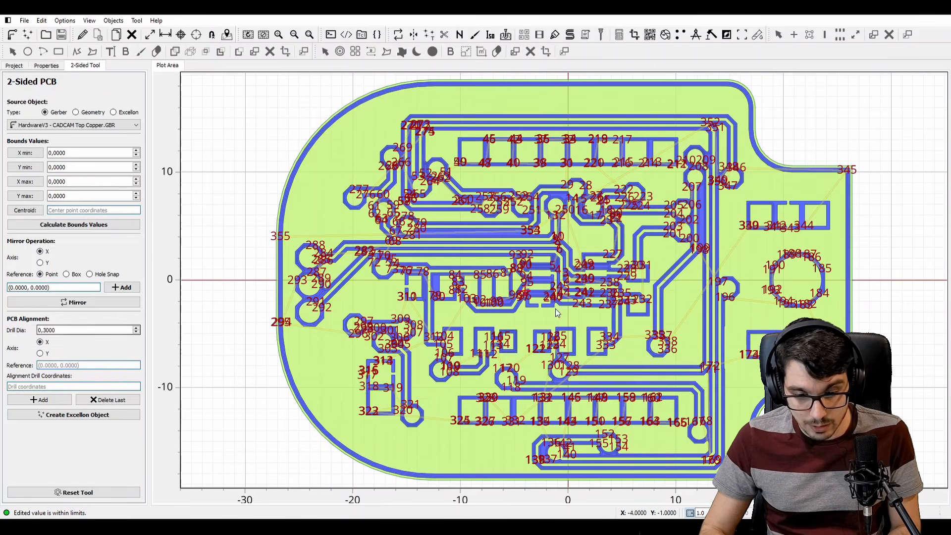
Add alignment drill points at (-25, 20) and (25, 20) outside the board outline and create the Excellon object from them
scroll(571, 287, down, 1)
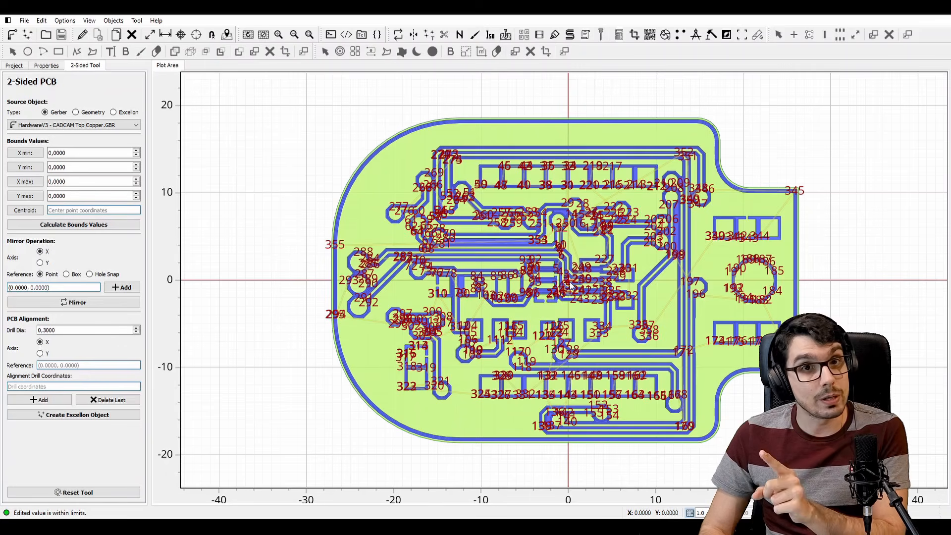
click(351, 108)
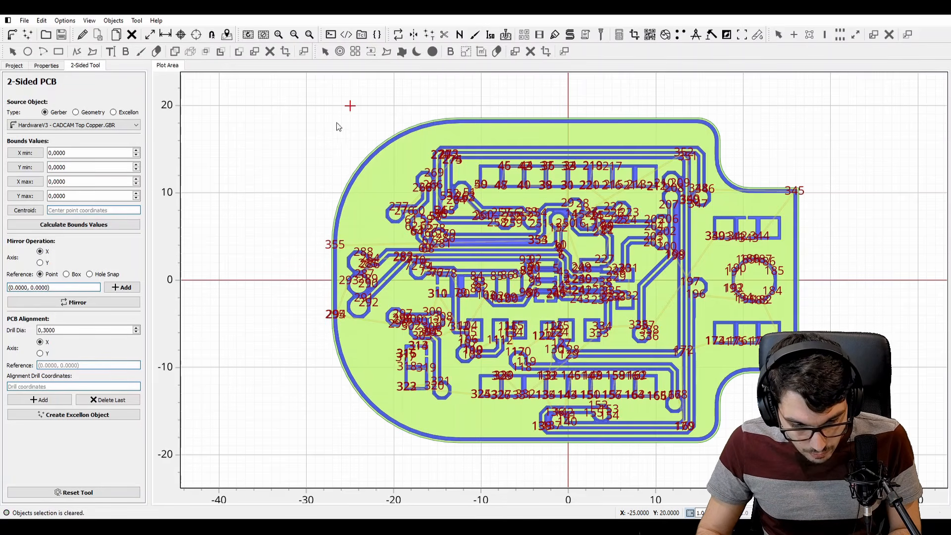
click(49, 399)
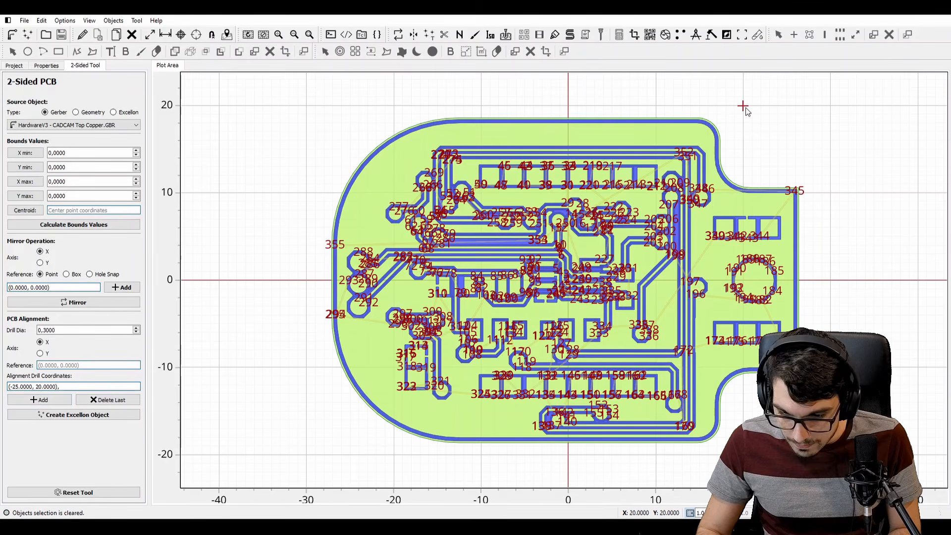
click(49, 400)
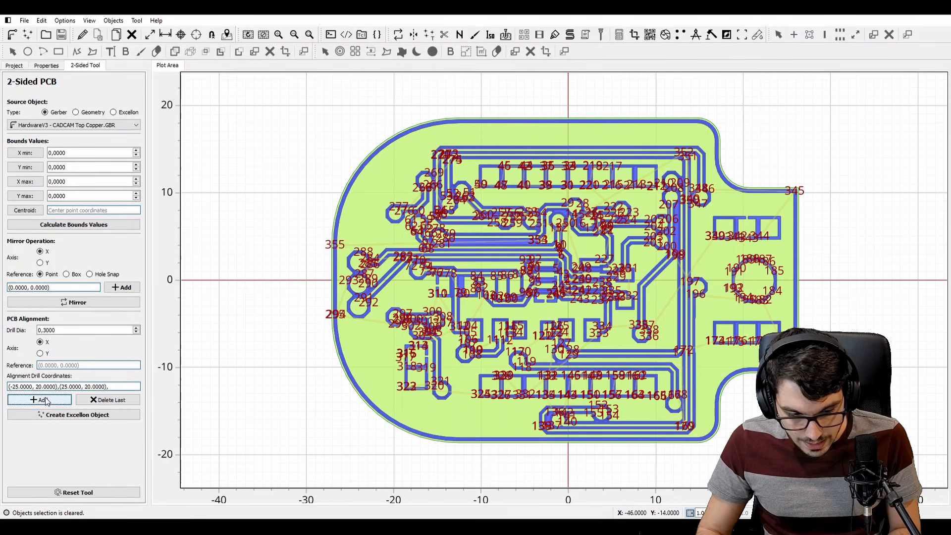
click(88, 421)
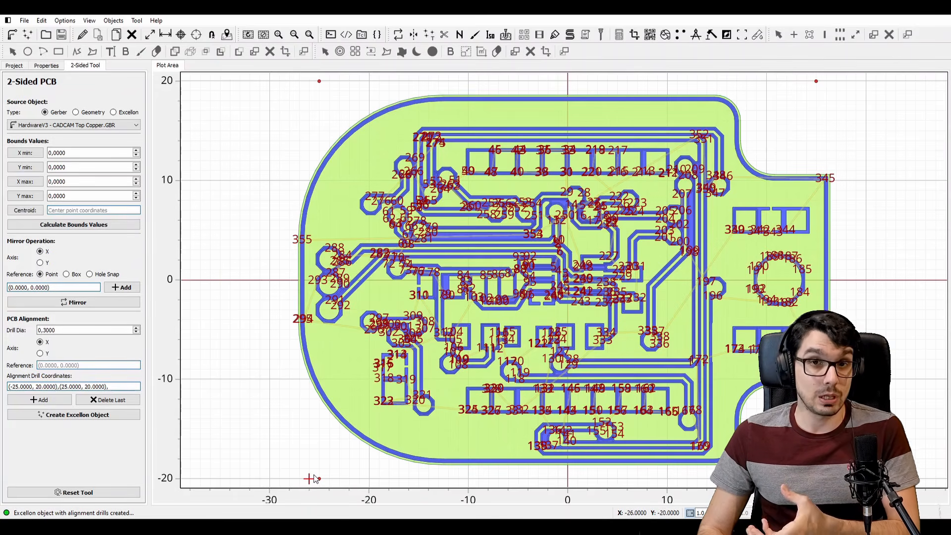
Open the Alignment Drills object in the Drilling Tool
click(24, 64)
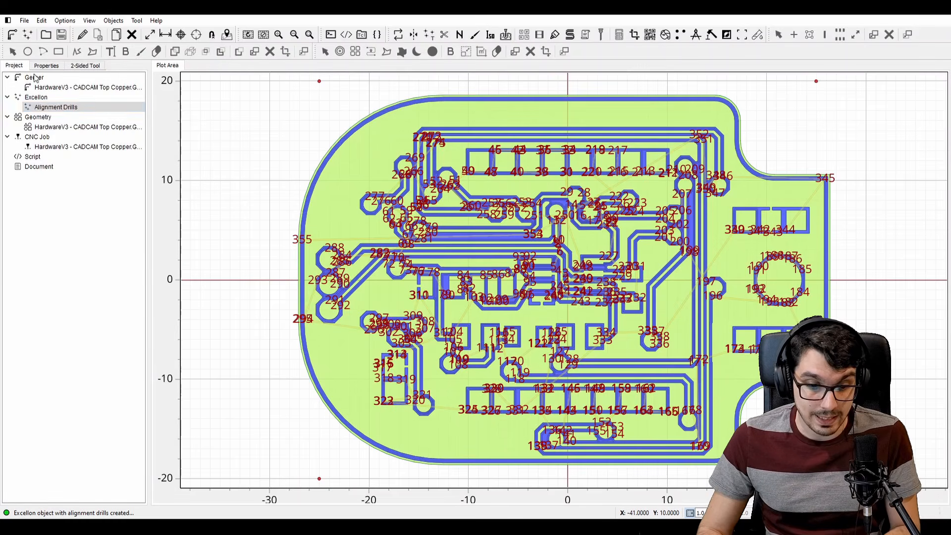
click(67, 109)
double_click(67, 109)
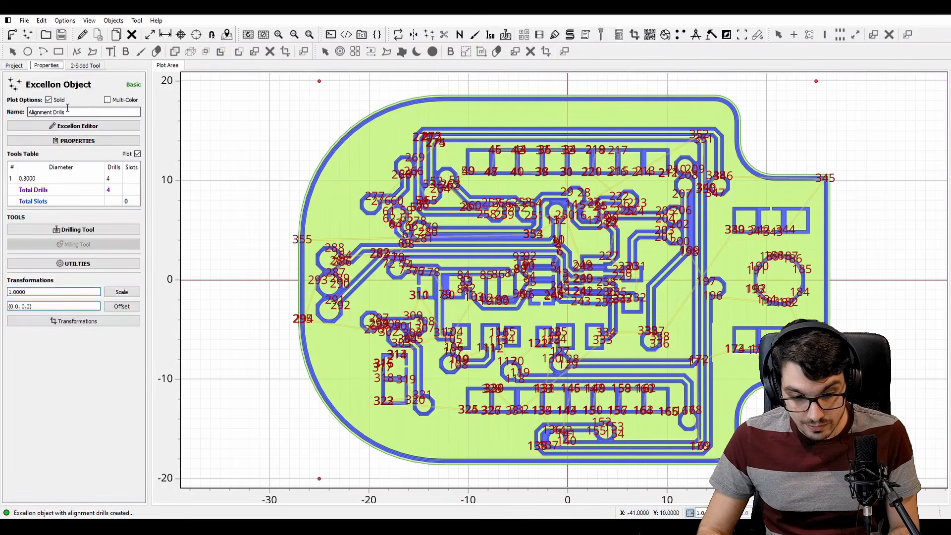
click(78, 231)
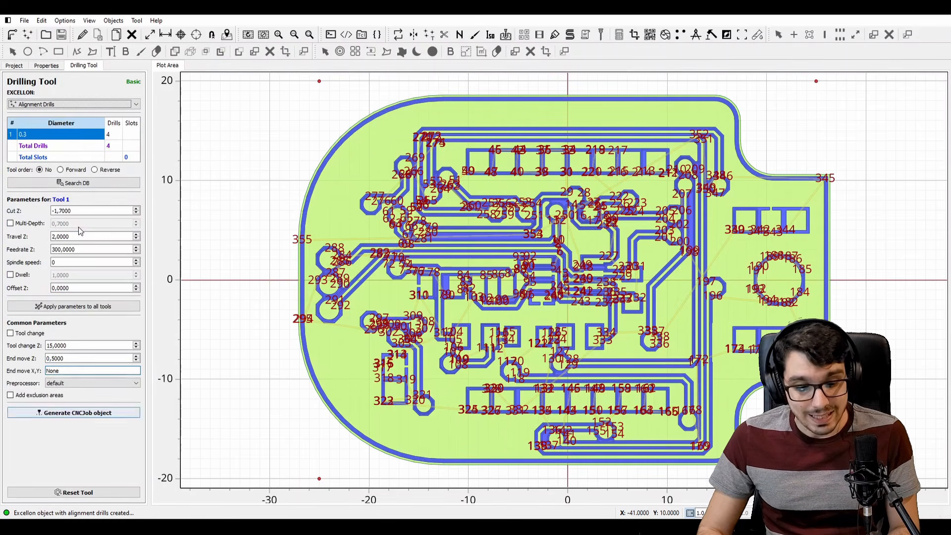
Set the alignment drilling to cut Z -2,5, travel Z 1, feedrate Z 25 and spindle speed 1000, and generate its CNC job
click(78, 211)
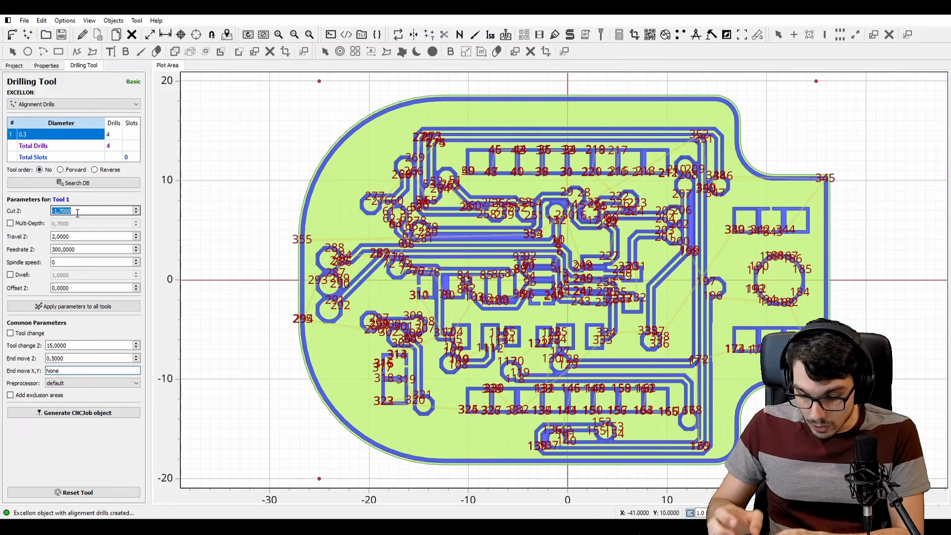
text(-2,5)
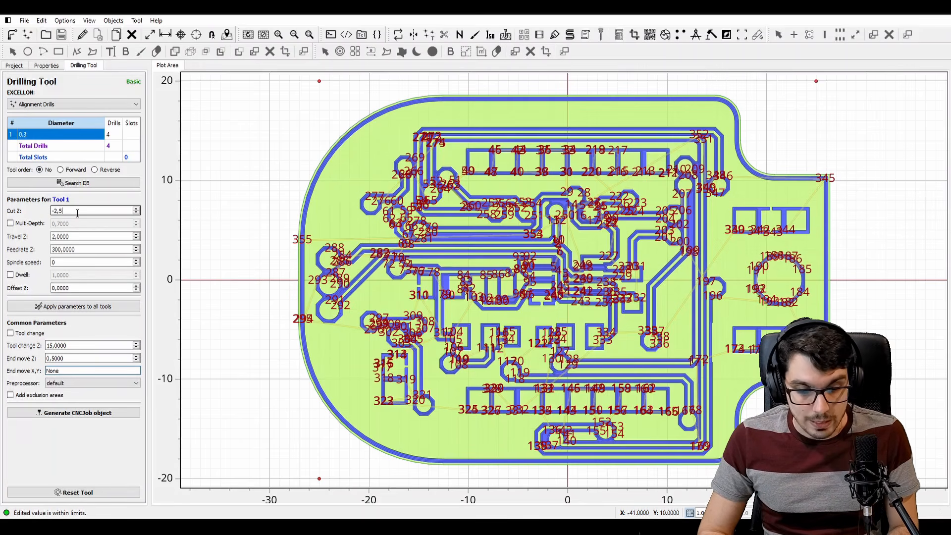
key(Tab)
key(Tab)
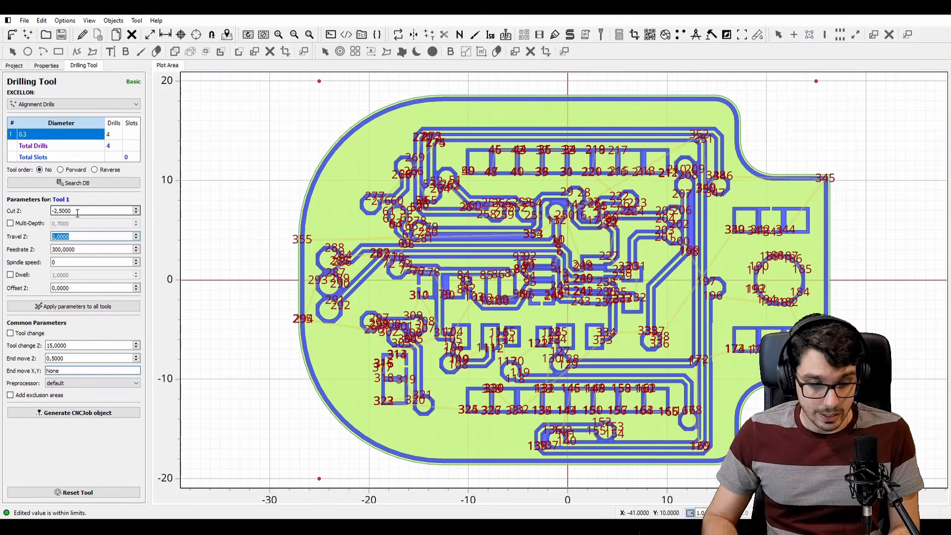
text(1)
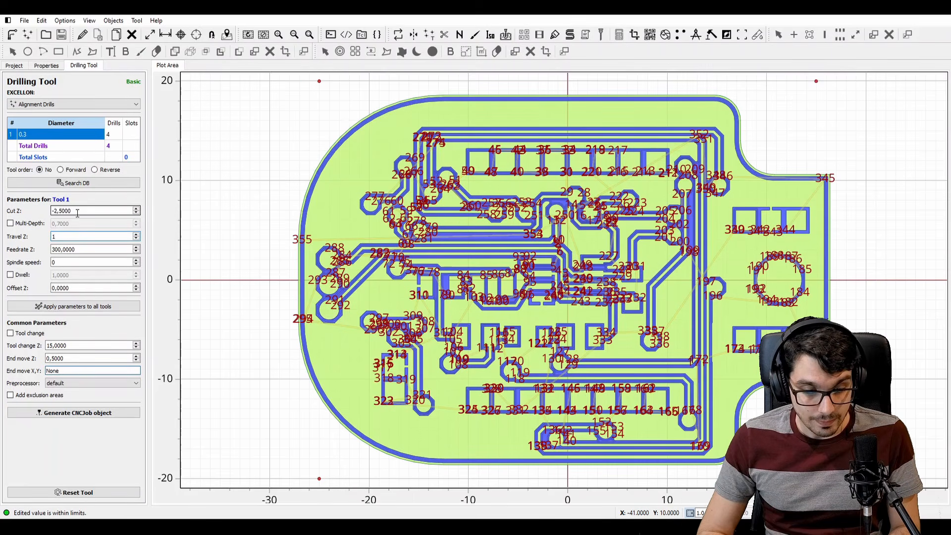
key(Tab)
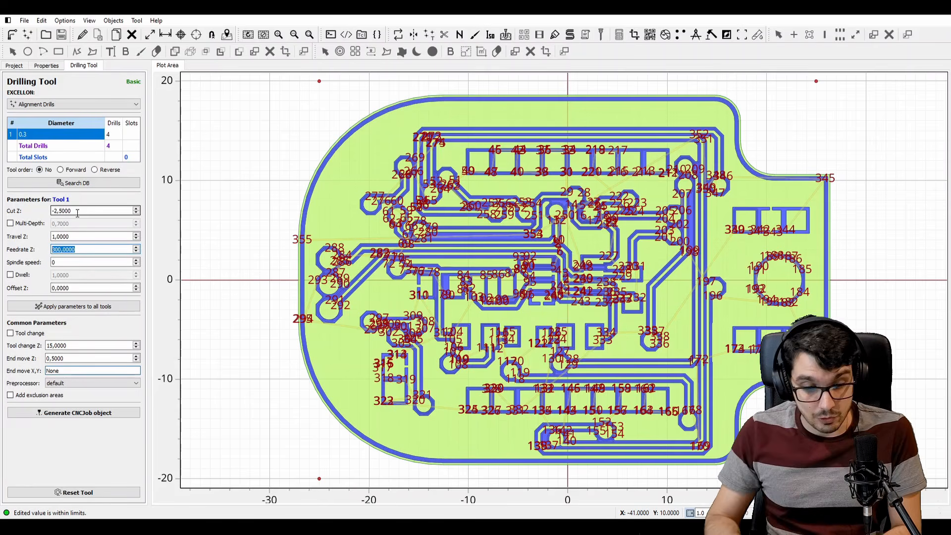
text(25)
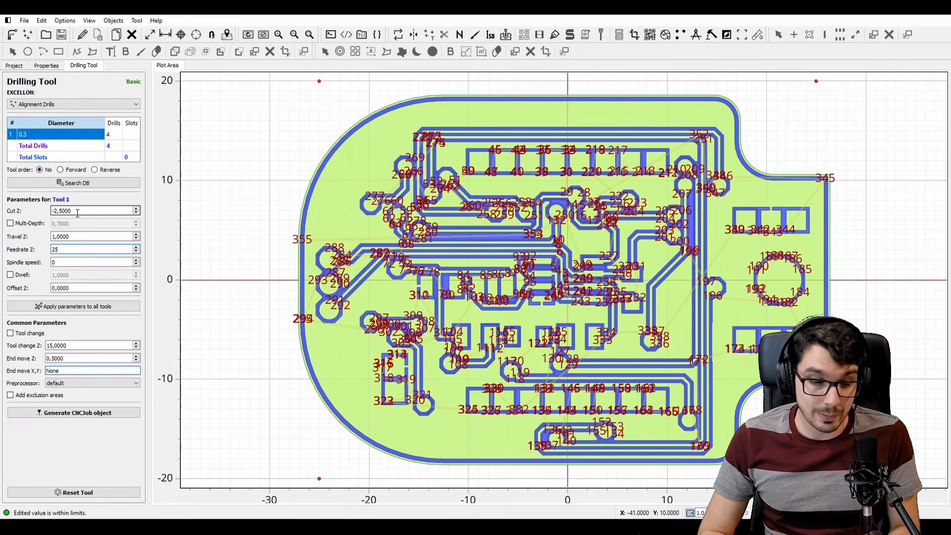
key(Tab)
text(10)
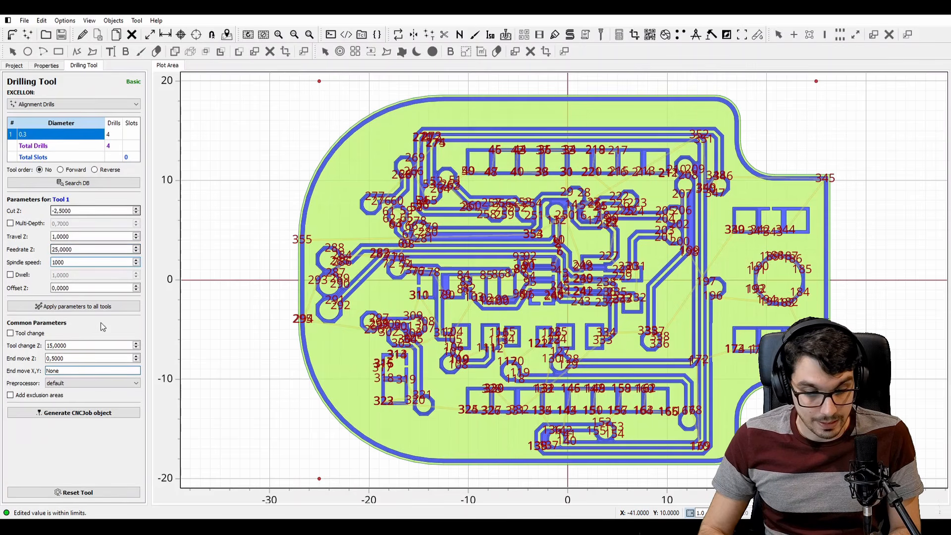
click(86, 413)
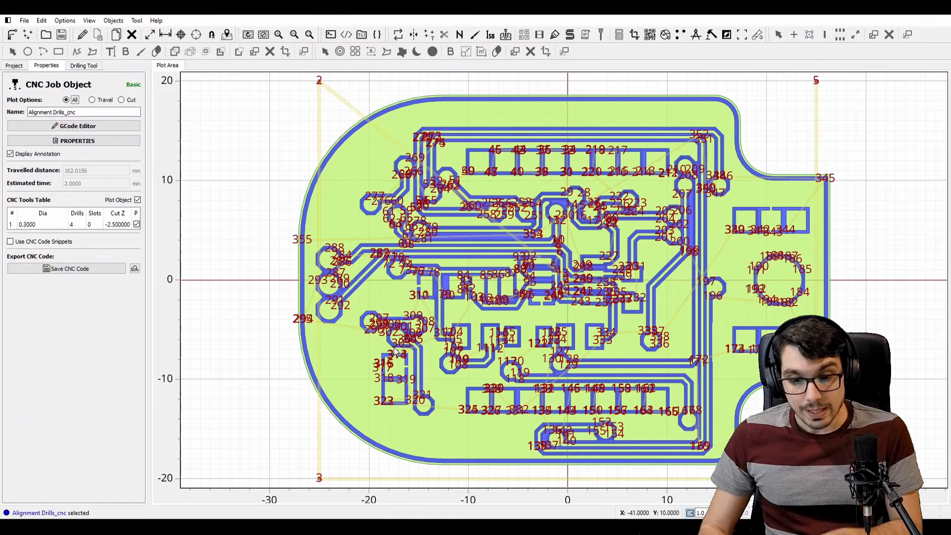
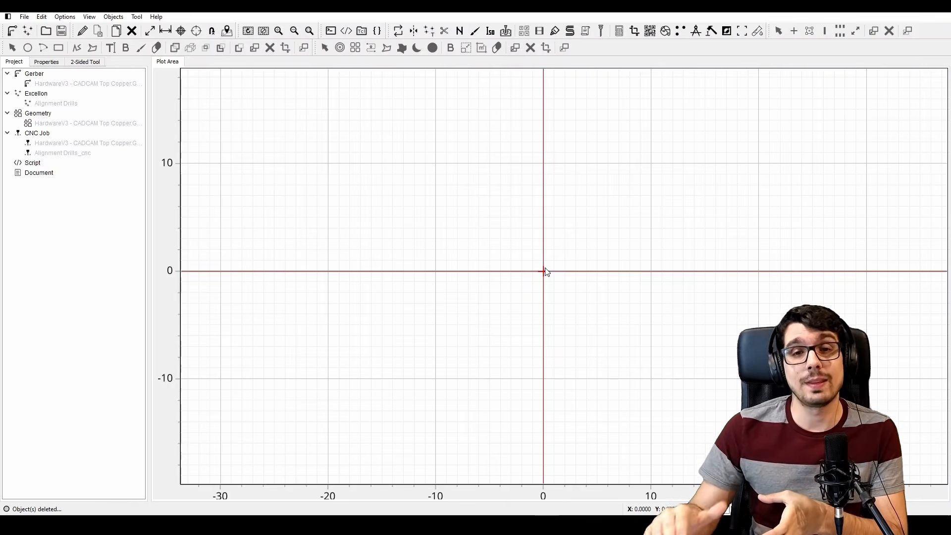
Load the HardwareV3 bottom copper Gerber and the HardwareV3 - CADCAM Drill.DRL Excellon file
click(12, 30)
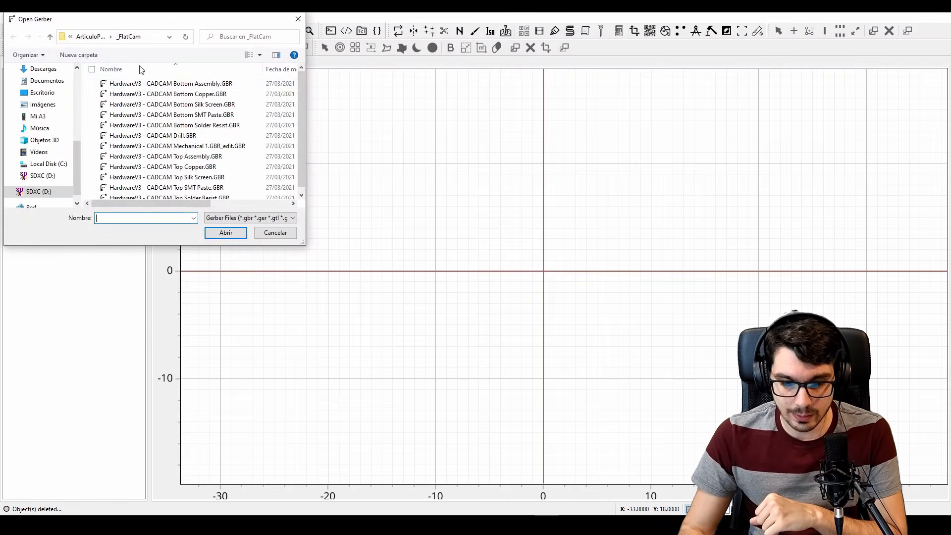
double_click(214, 96)
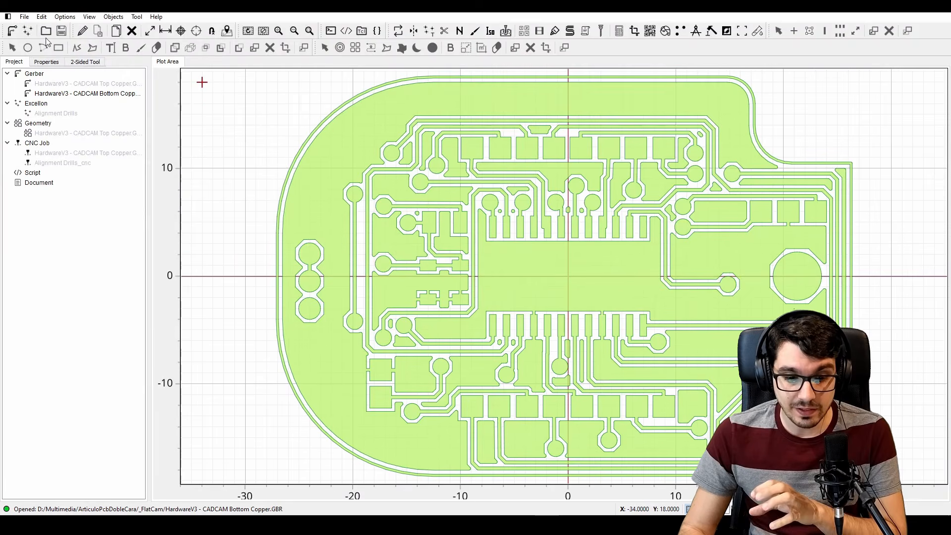
click(28, 31)
double_click(211, 85)
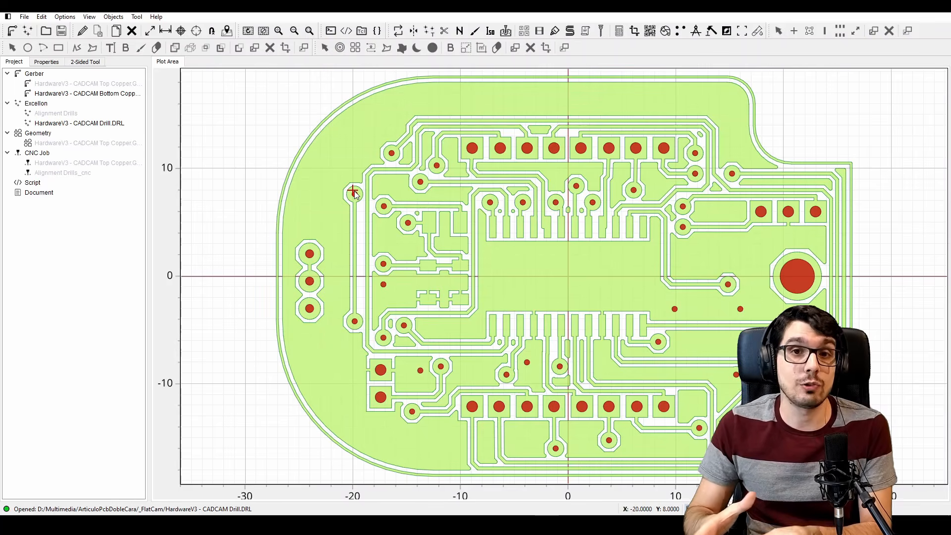
Mirror the bottom copper Gerber across the X axis using the point (0, 0) as reference
click(399, 31)
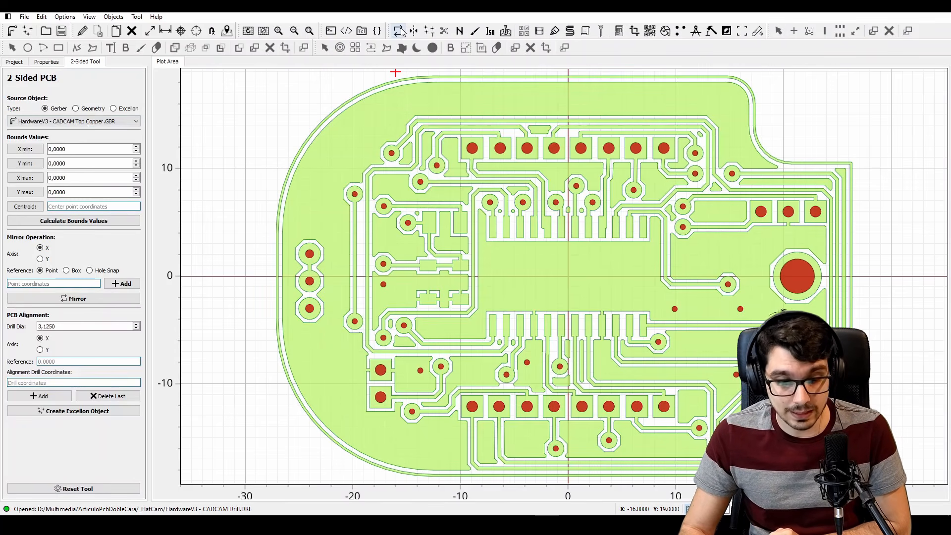
click(80, 125)
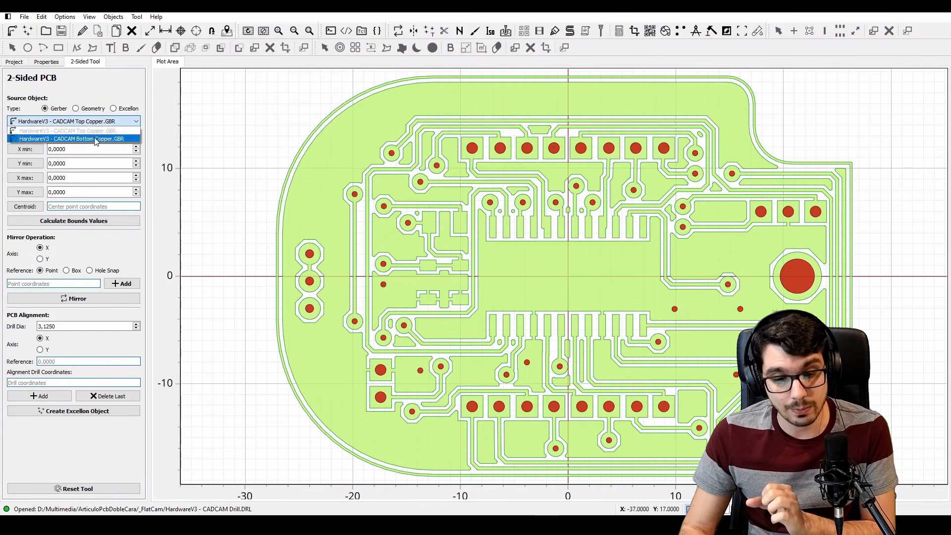
click(96, 137)
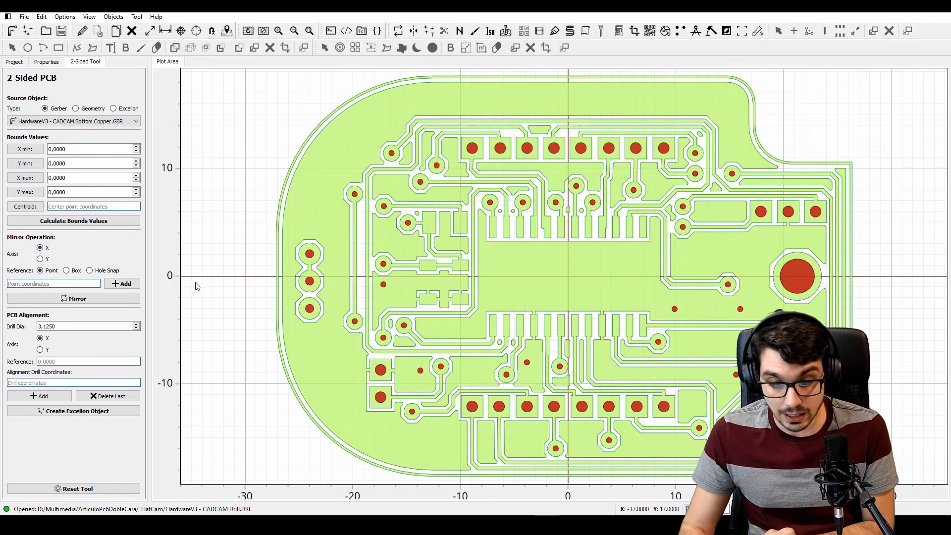
click(570, 277)
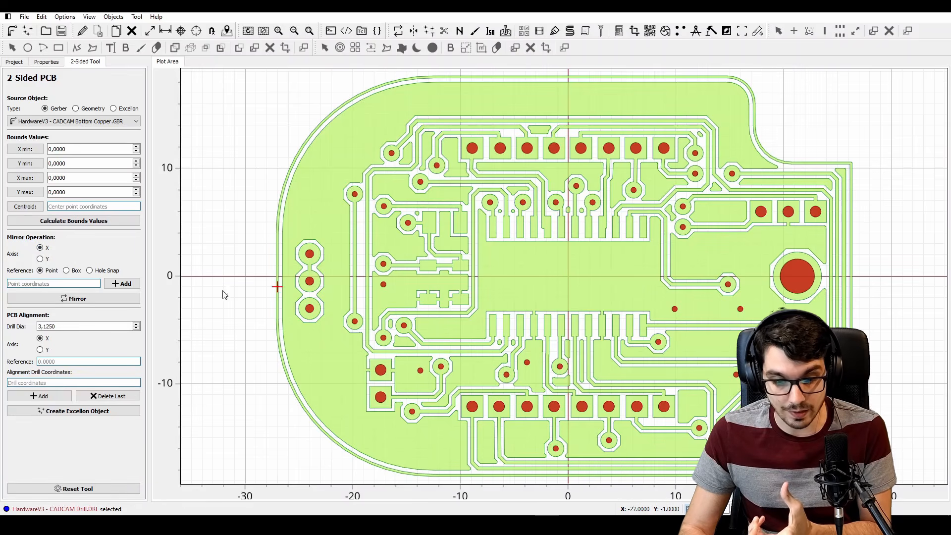
click(124, 284)
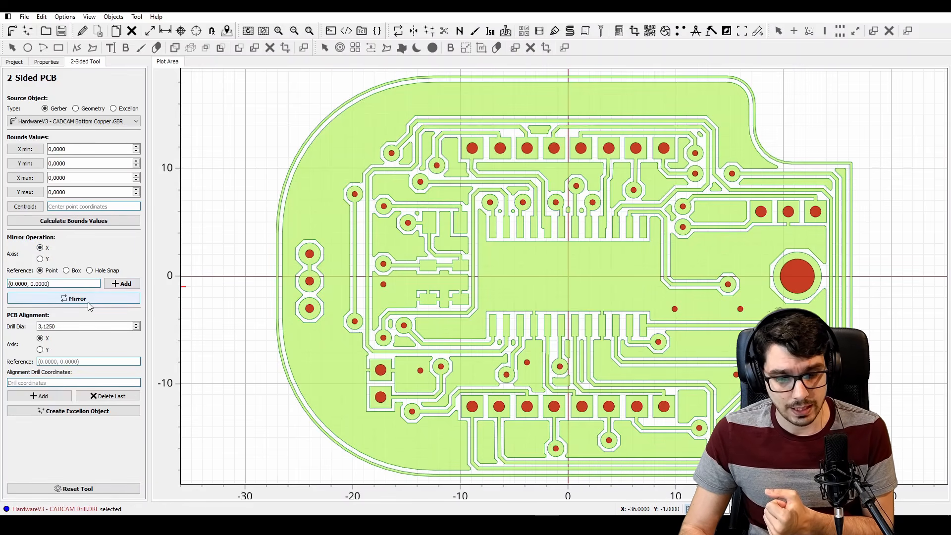
click(84, 301)
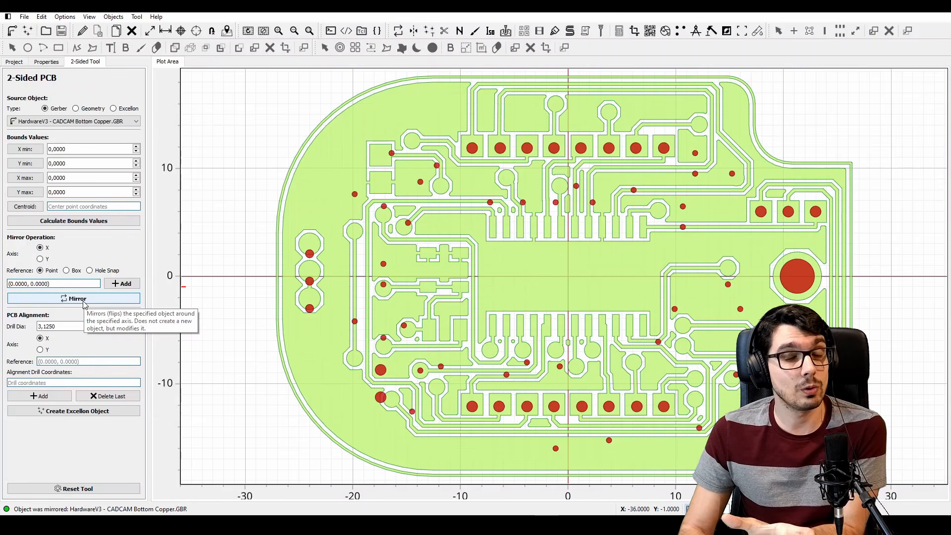
Mirror the HardwareV3 - CADCAM Drill.DRL Excellon object across the X axis about the same reference point
click(114, 108)
click(111, 121)
click(74, 132)
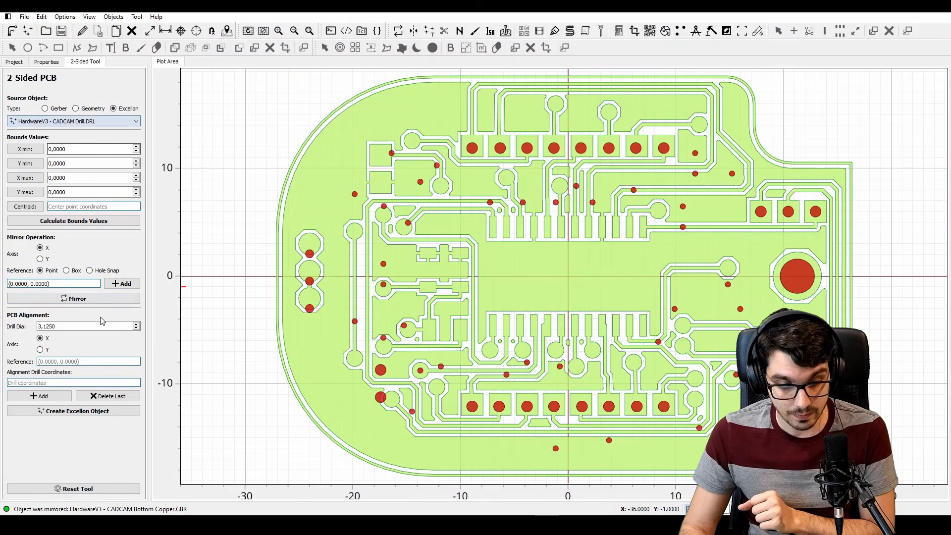
click(75, 298)
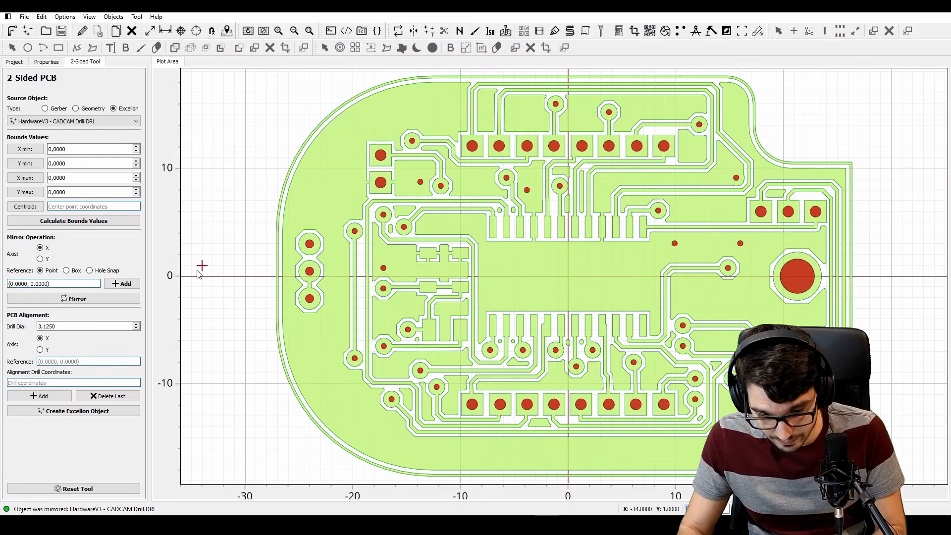
Generate non-copper clearing geometry for the bottom copper with a 0,135 tool, 60 % overlap and the Standard method
click(14, 61)
double_click(108, 93)
click(460, 31)
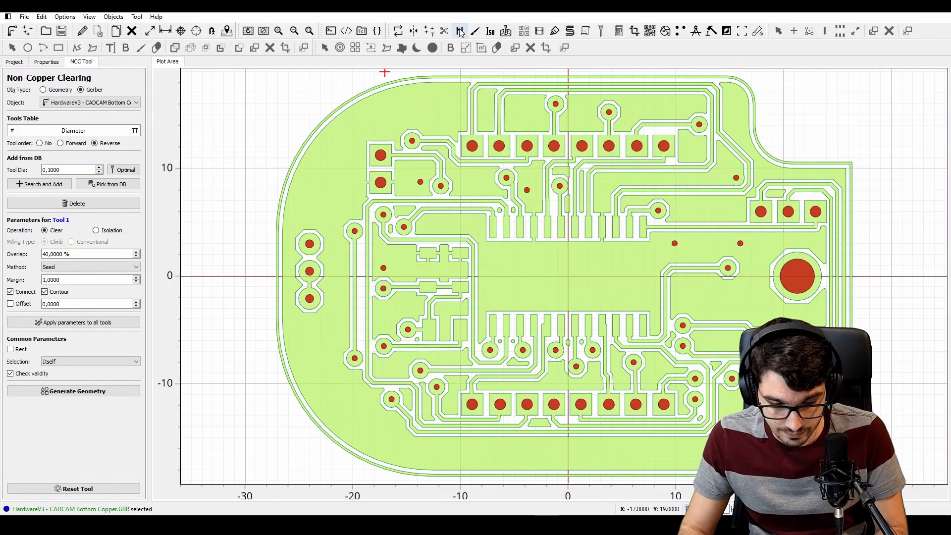
click(78, 170)
text(0.135)
click(44, 184)
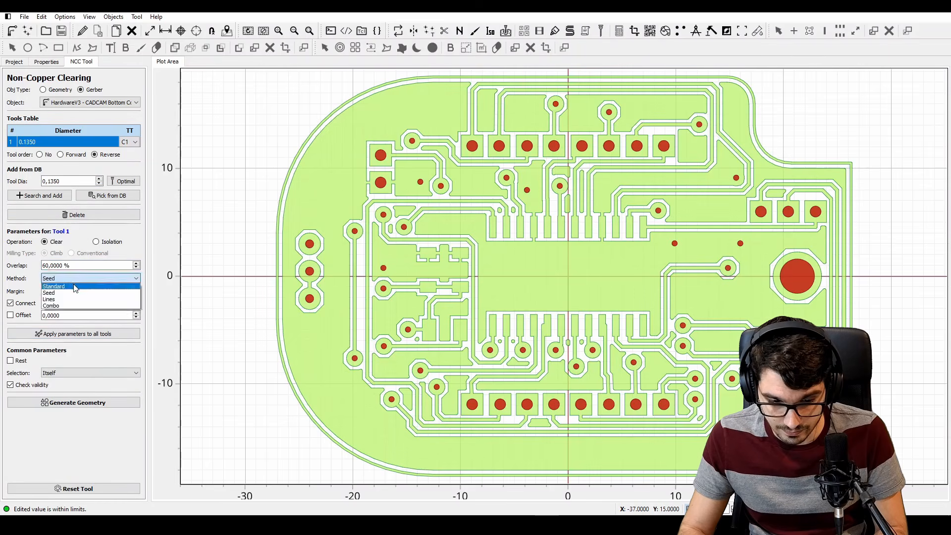
click(87, 403)
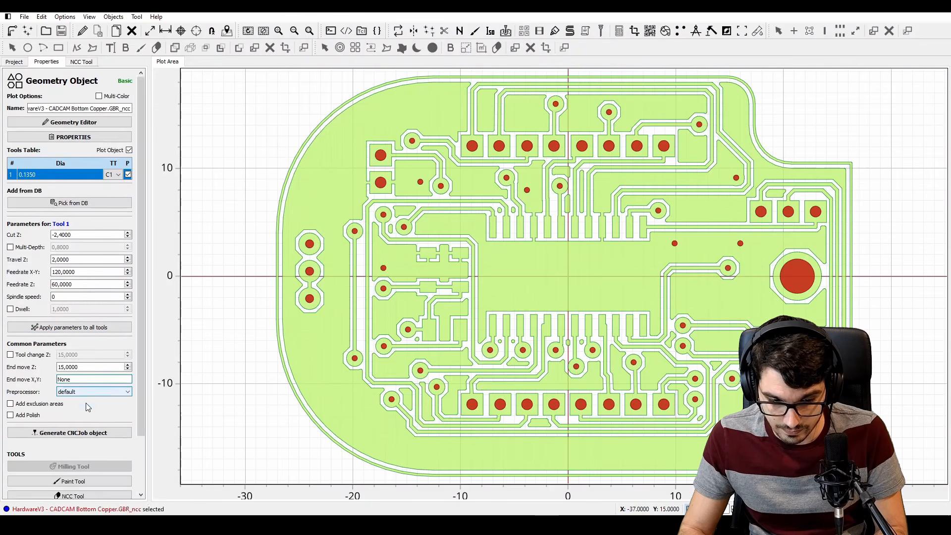
Edit the bottom clearing geometry to delete the unneeded toolpaths outside the board's two notched corners, and save the edit
scroll(558, 221, up, 4)
scroll(420, 209, down, 4)
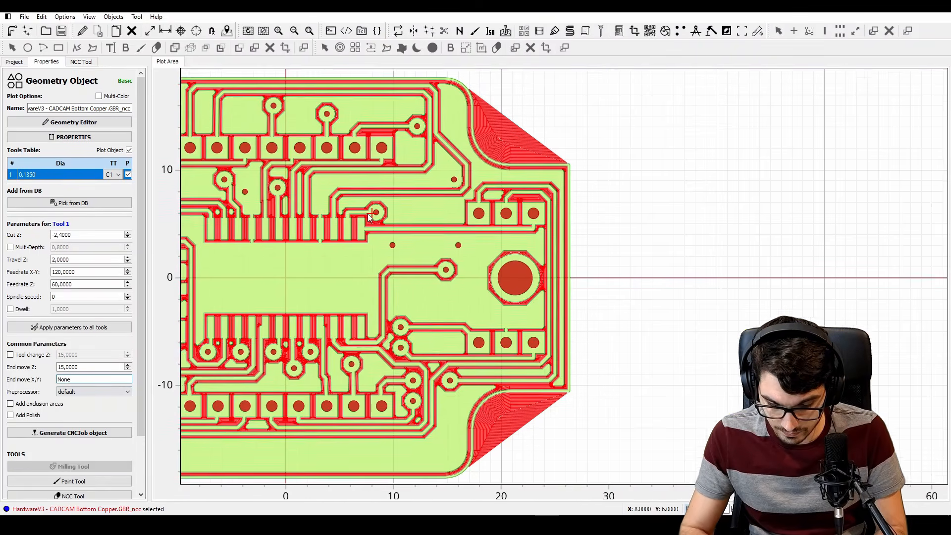
click(83, 32)
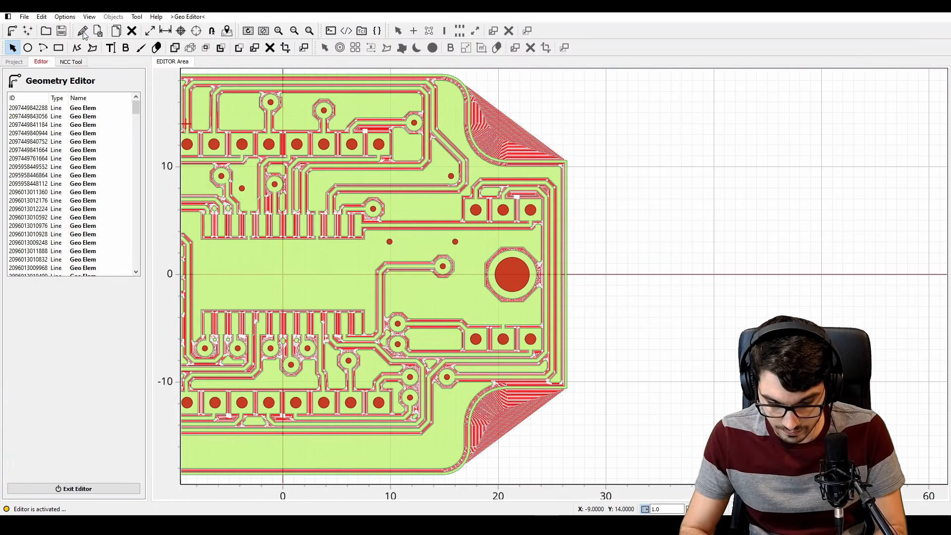
click(550, 124)
key(Delete)
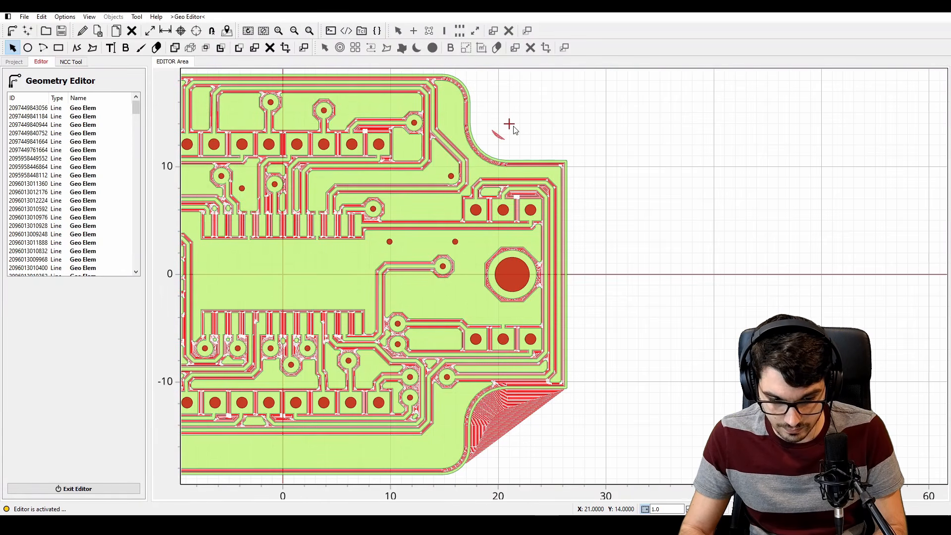
click(539, 426)
key(Delete)
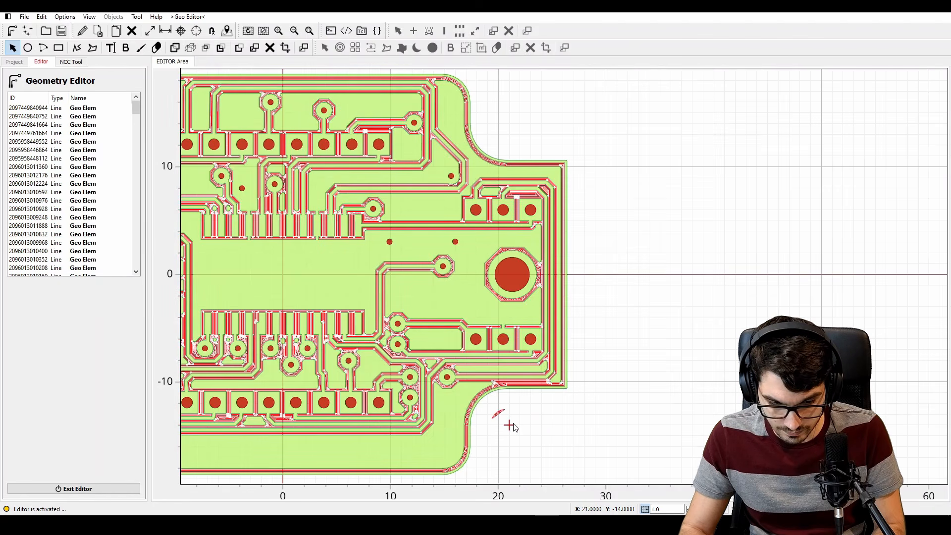
click(514, 424)
key(Delete)
click(99, 33)
click(446, 267)
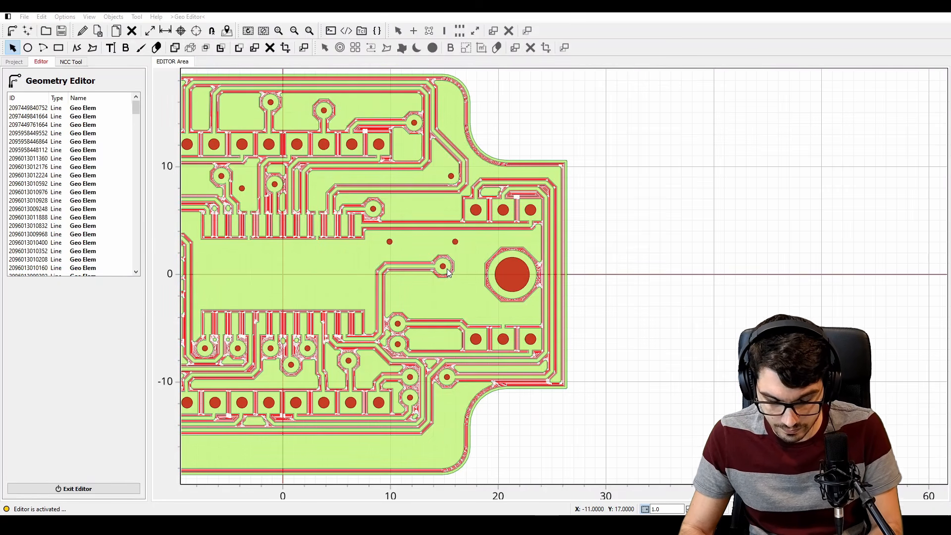
Set the bottom clearing geometry's cut Z to -0,1, travel Z to 1 and the feedrate Z, and generate its CNC job
key(v)
click(96, 234)
text(-0,1)
key(Tab)
key(Tab)
text(1)
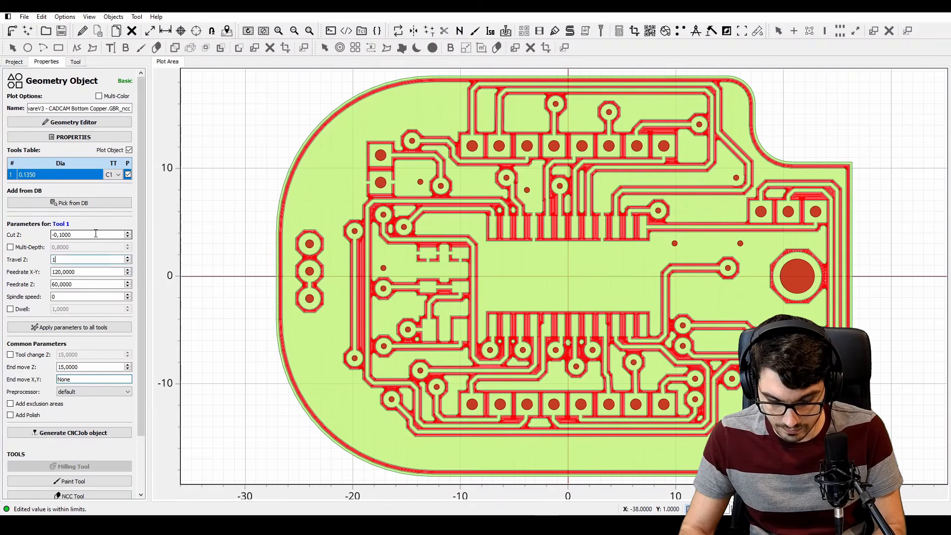
key(Tab)
key(Tab)
text(2)
key(Tab)
click(101, 434)
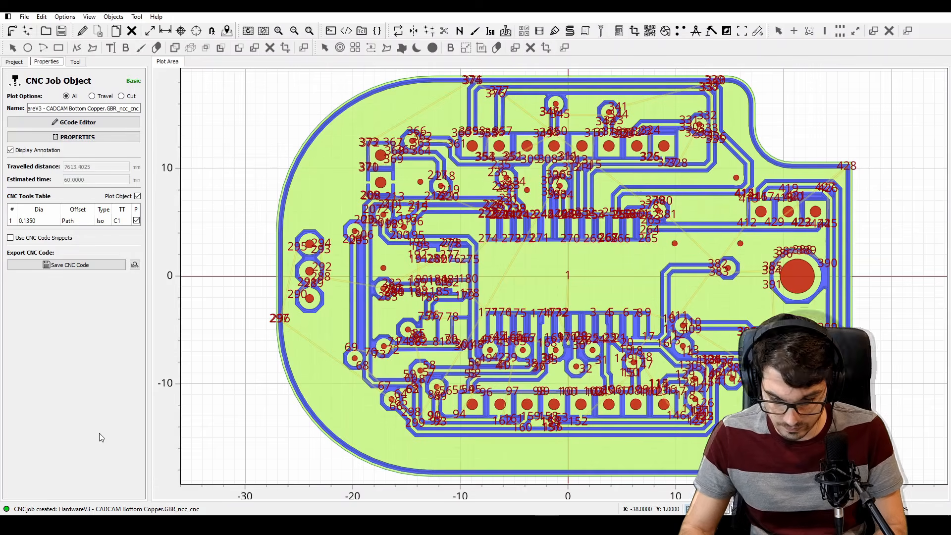
Disable the plots of the bottom copper CNC job and the bottom copper clearing geometry
click(569, 277)
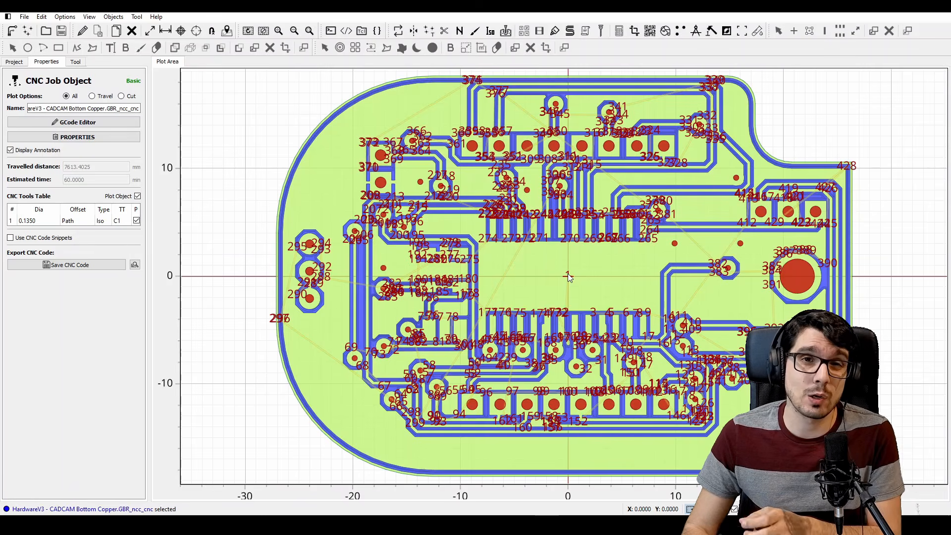
click(14, 61)
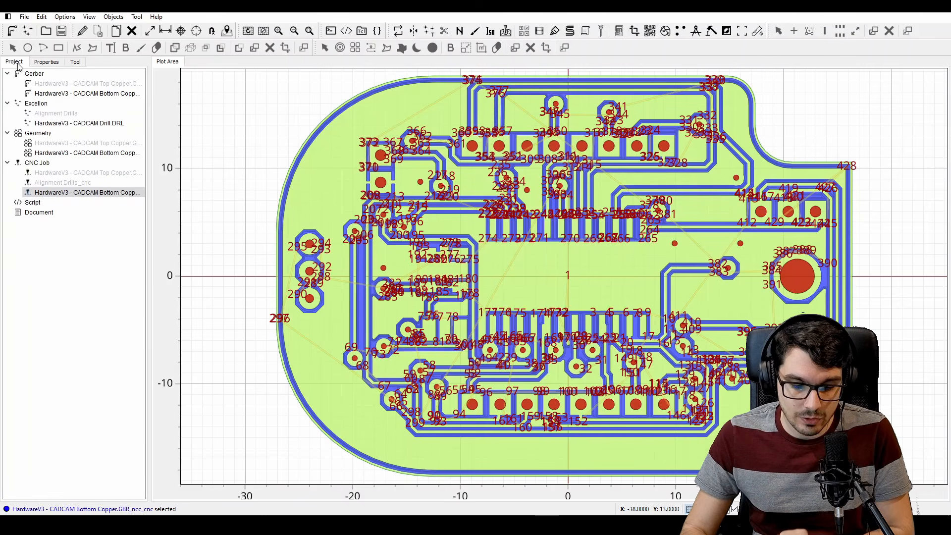
right_click(92, 198)
click(108, 209)
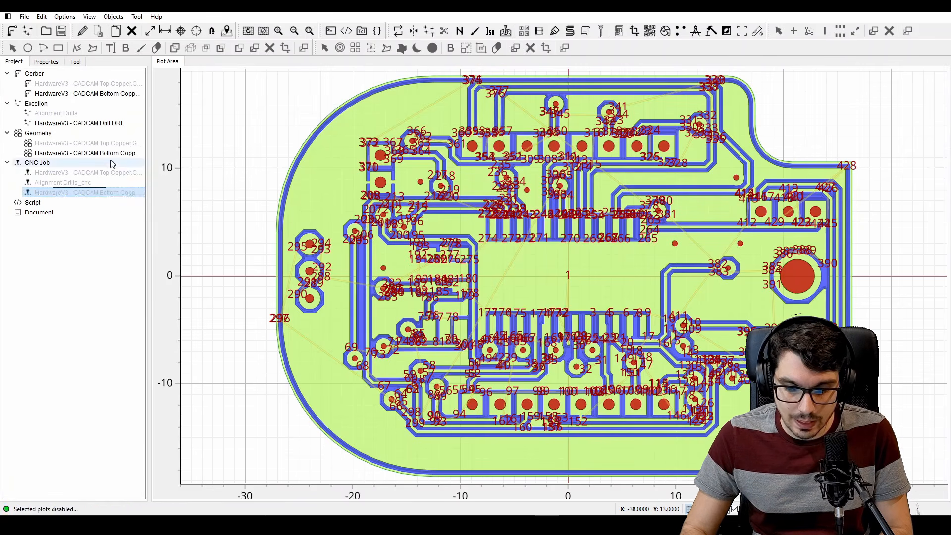
right_click(109, 158)
click(144, 172)
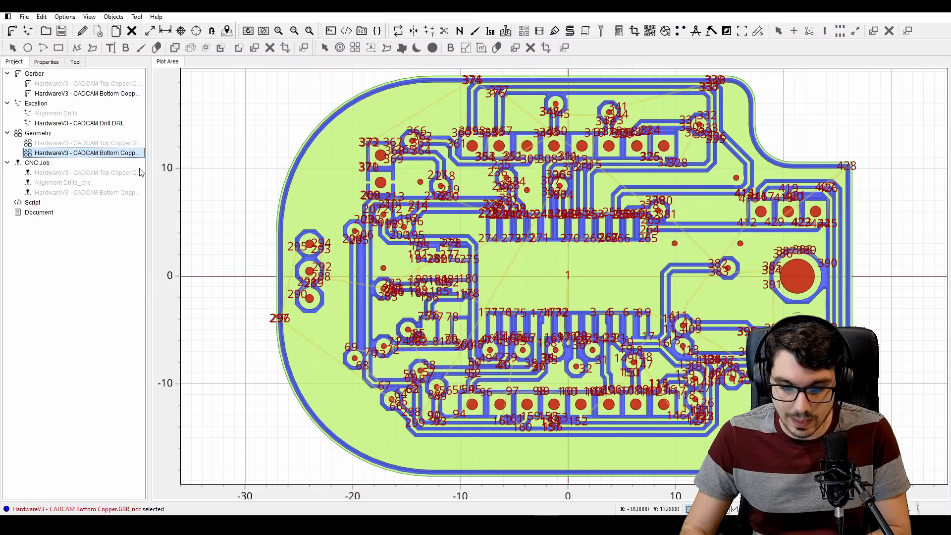
Review the drill diameters of the HardwareV3 - CADCAM Drill.DRL object and open it in the Drilling Tool
double_click(90, 125)
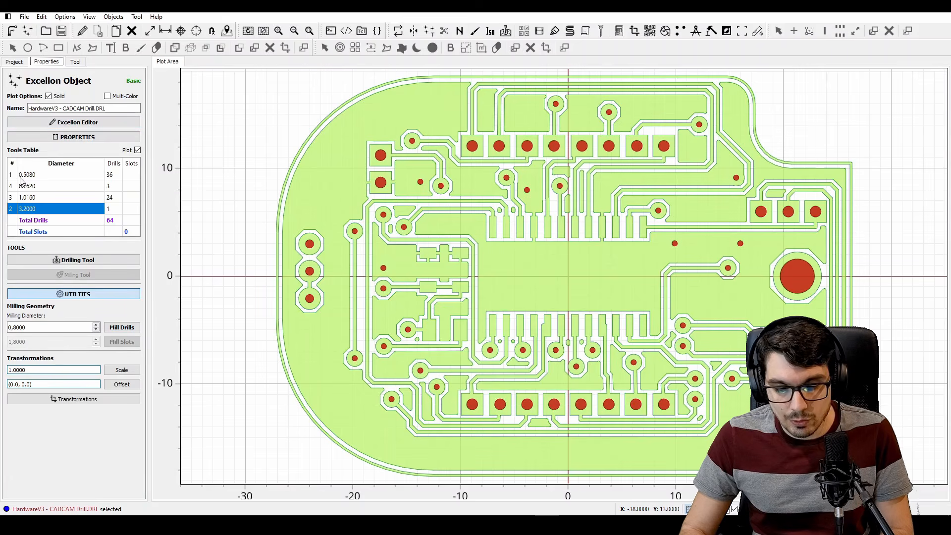
click(38, 178)
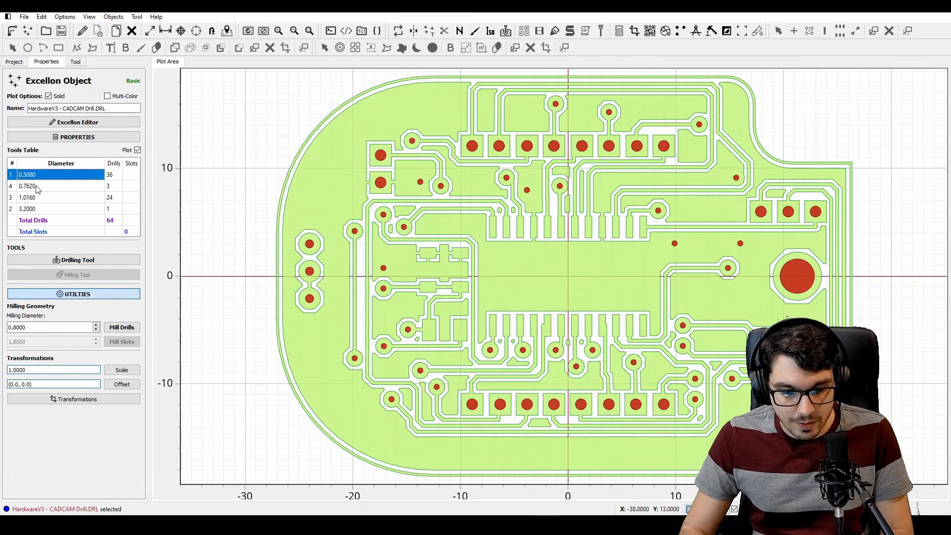
click(38, 187)
click(39, 199)
click(39, 209)
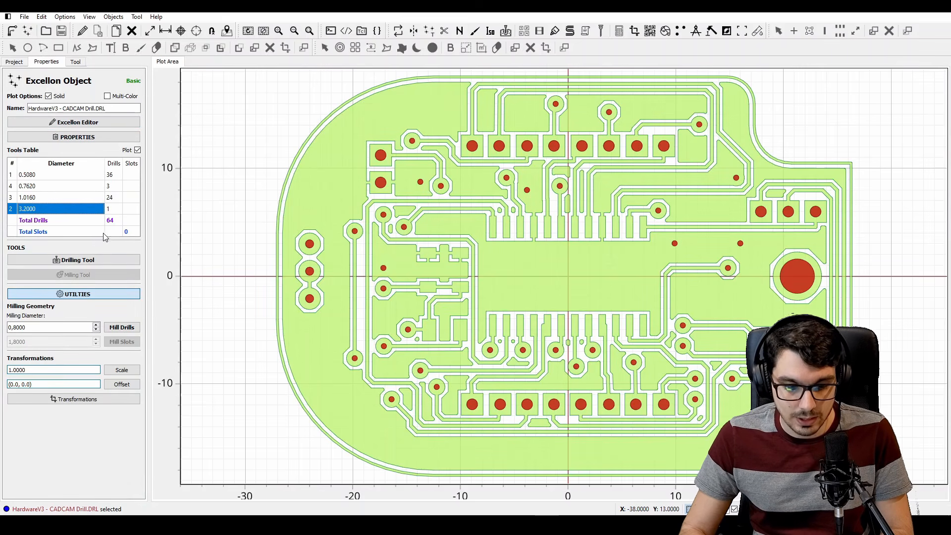
click(41, 260)
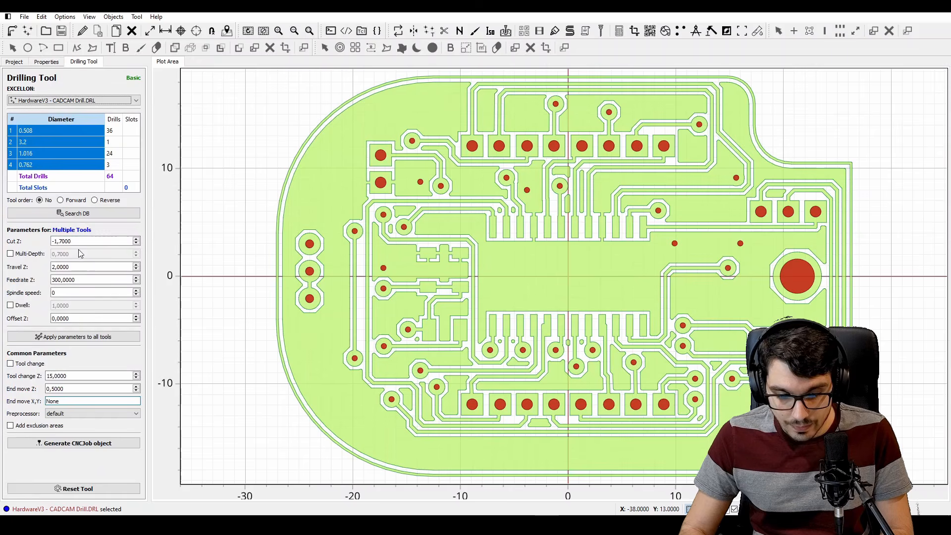
Set all drills to cut Z -2,5, travel Z 1, feedrate Z 25 and spindle speed 1000, and generate the drilling CNC job
click(78, 241)
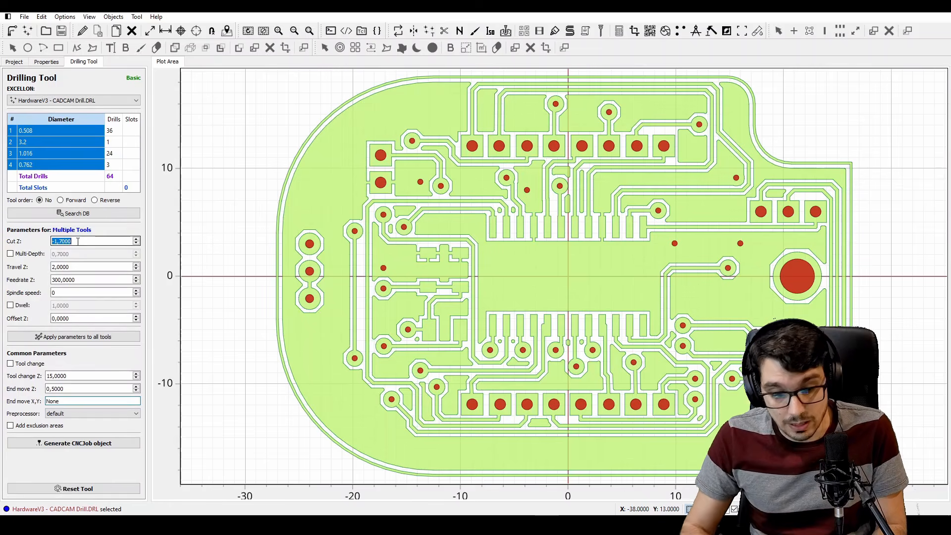
text(-)
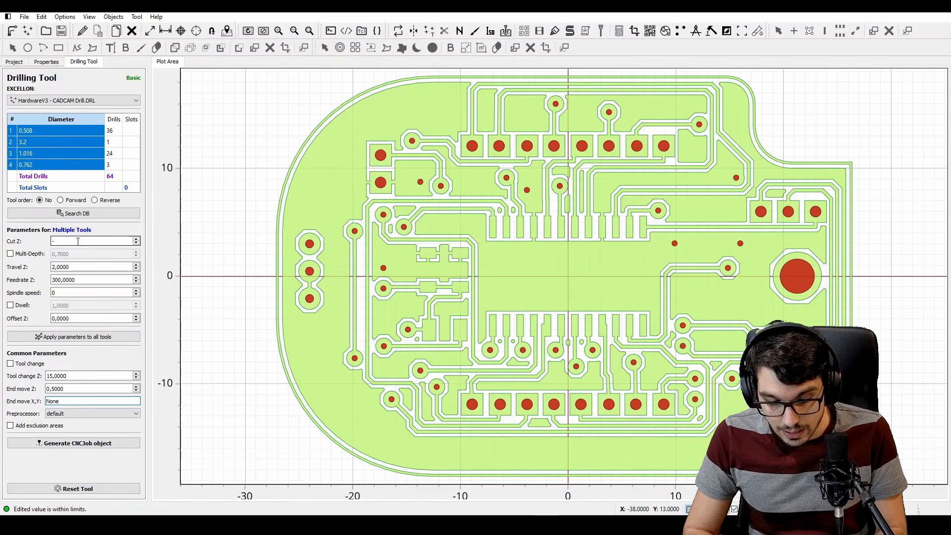
text(2.5)
key(Tab)
text(1)
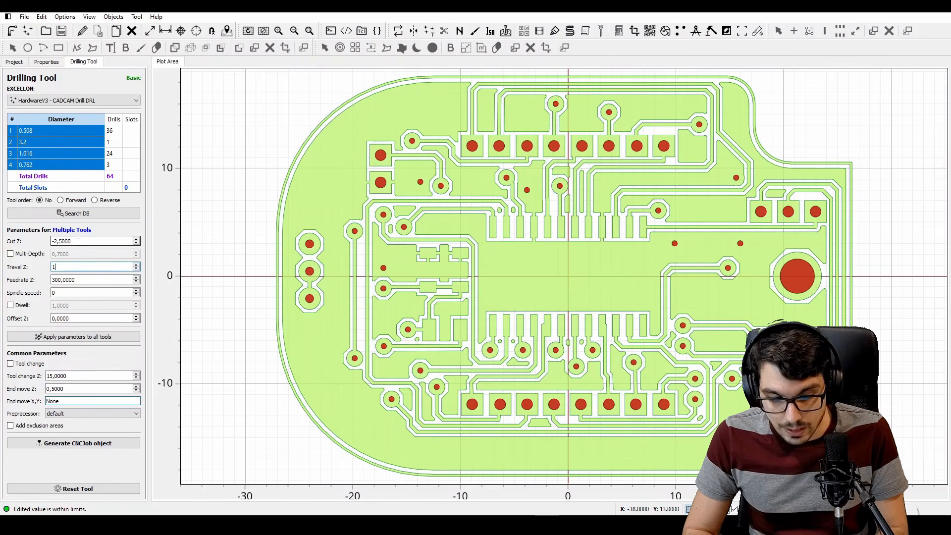
key(Tab)
text(25)
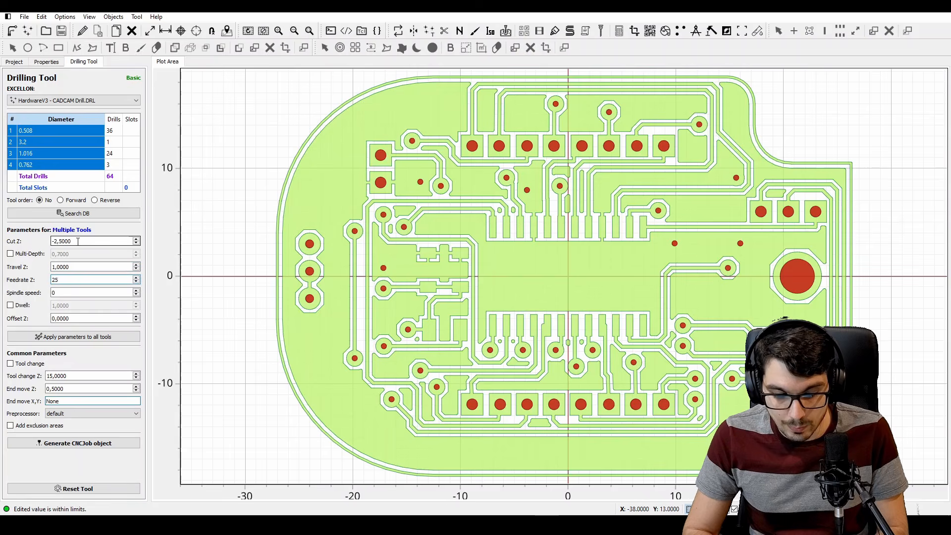
key(Tab)
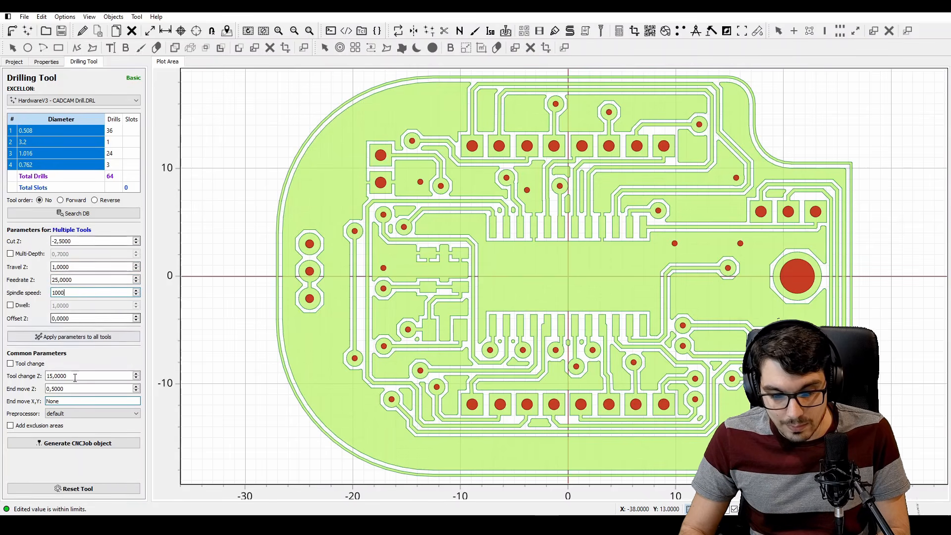
click(88, 445)
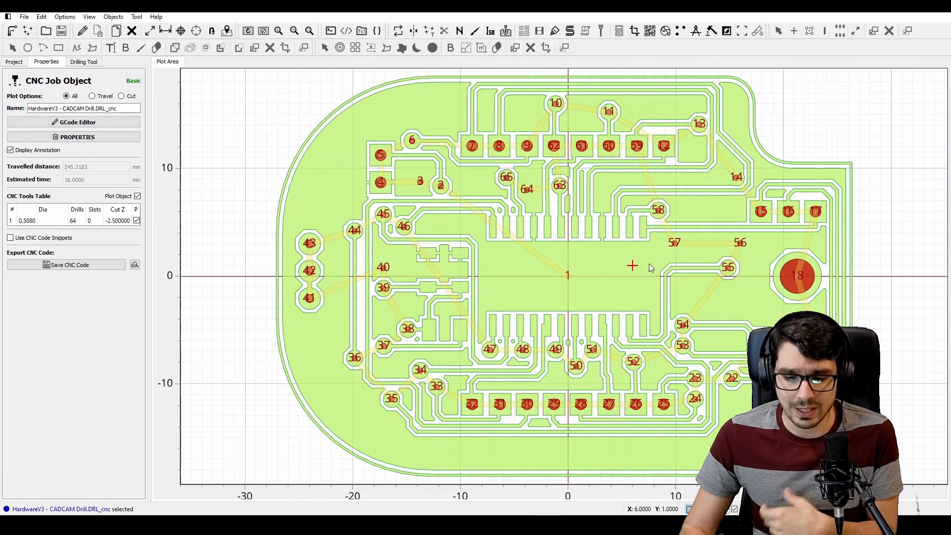
Delete the HardwareV3 - CADCAM Drill.DRL_cnc job that combines all drill diameters
middle_drag(656, 254, 363, 254)
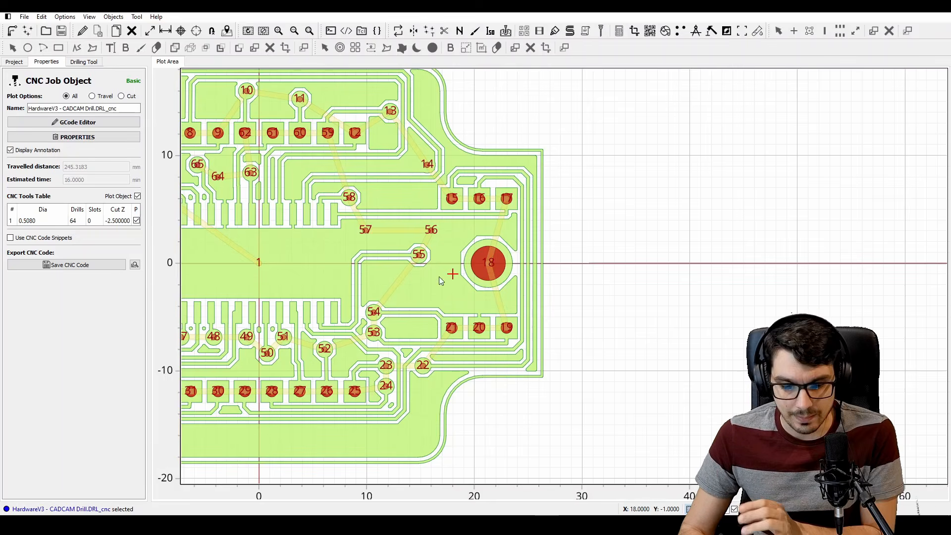
right_drag(255, 216, 413, 216)
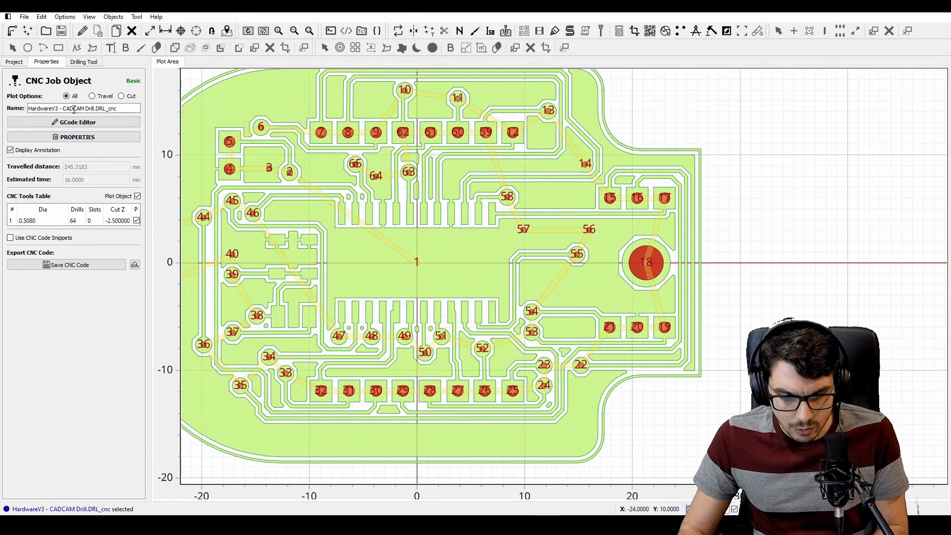
click(15, 62)
key(Delete)
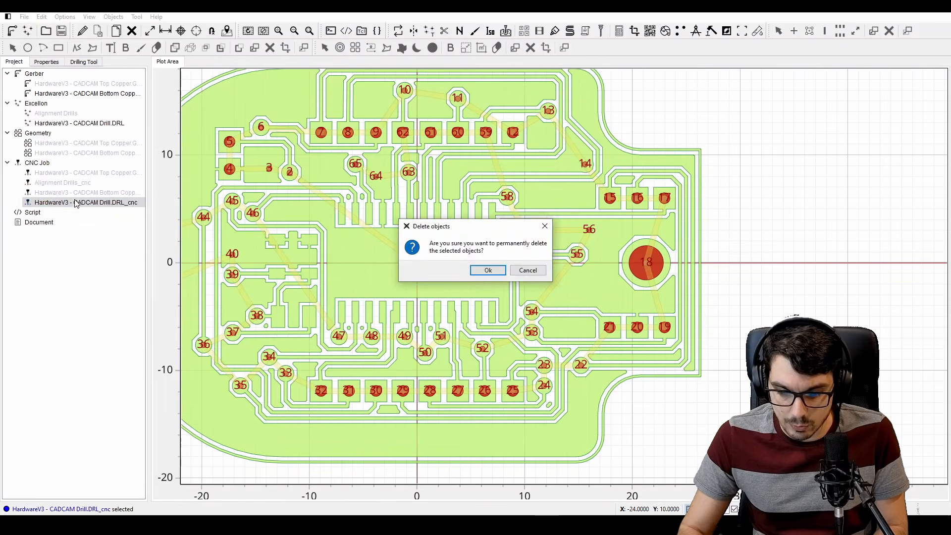
key(Return)
Open HardwareV3 - CADCAM Drill.DRL in the Drilling Tool and set all drills to cut Z -2,5, travel Z 1, feedrate Z 25 and spindle speed 1000
double_click(54, 123)
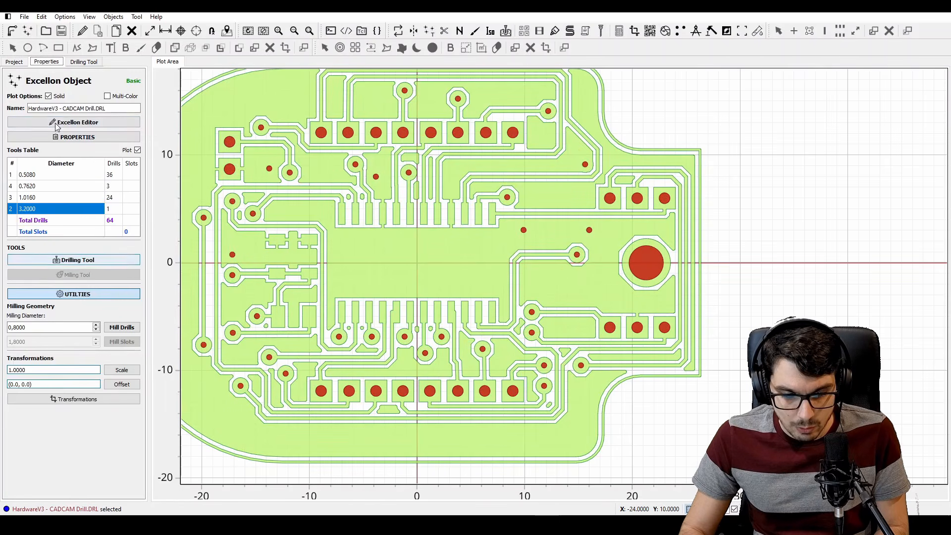
click(92, 260)
click(82, 242)
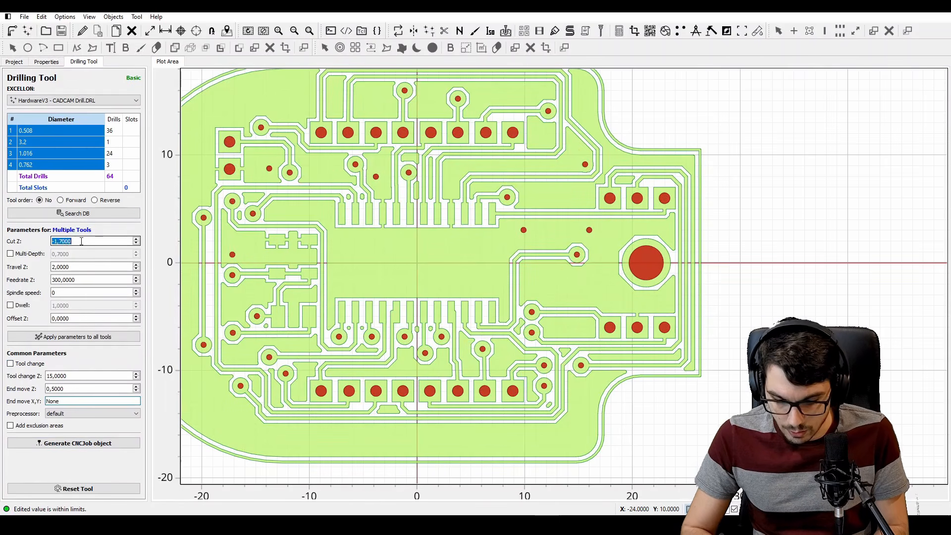
key(Tab)
text(1)
key(Tab)
text(2)
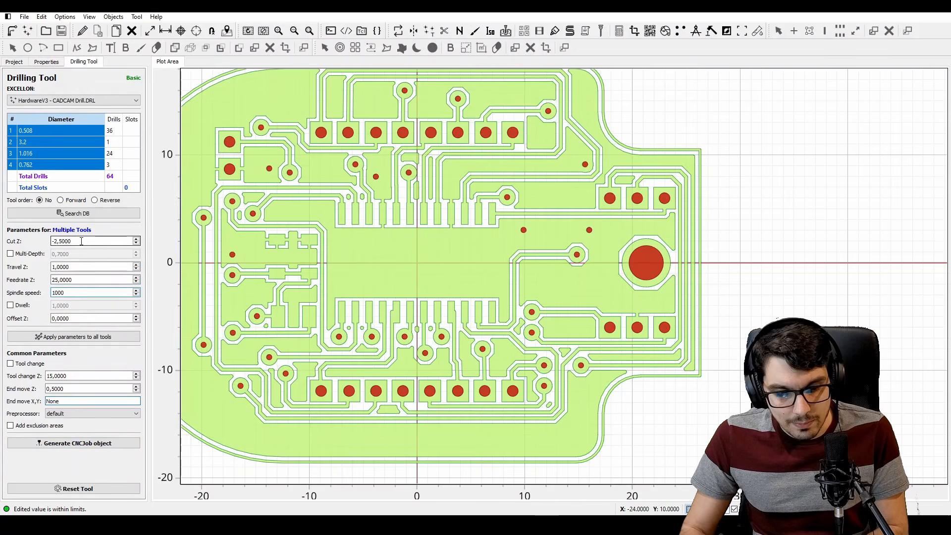
Generate a separate drilling CNC job for each of the 0.508, 0.762 and 1.016 mm drills
click(10, 132)
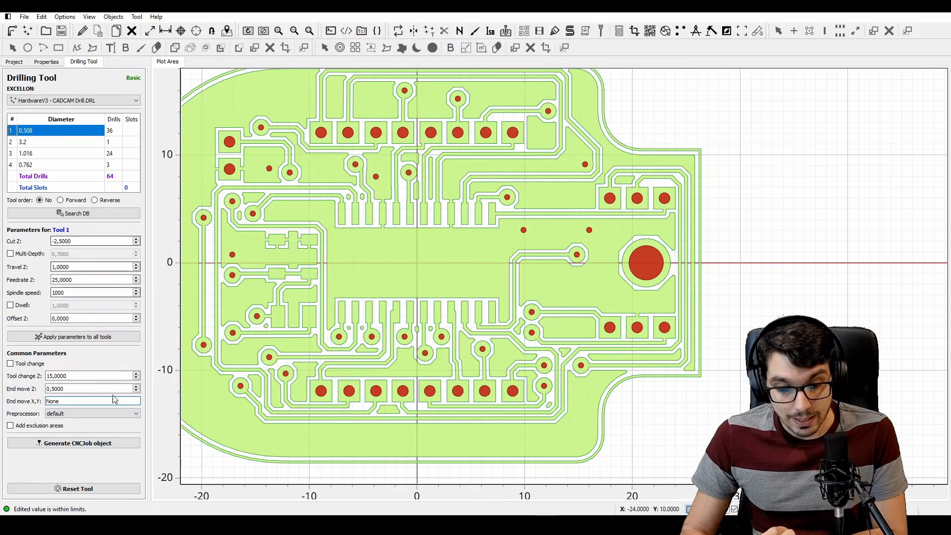
click(99, 444)
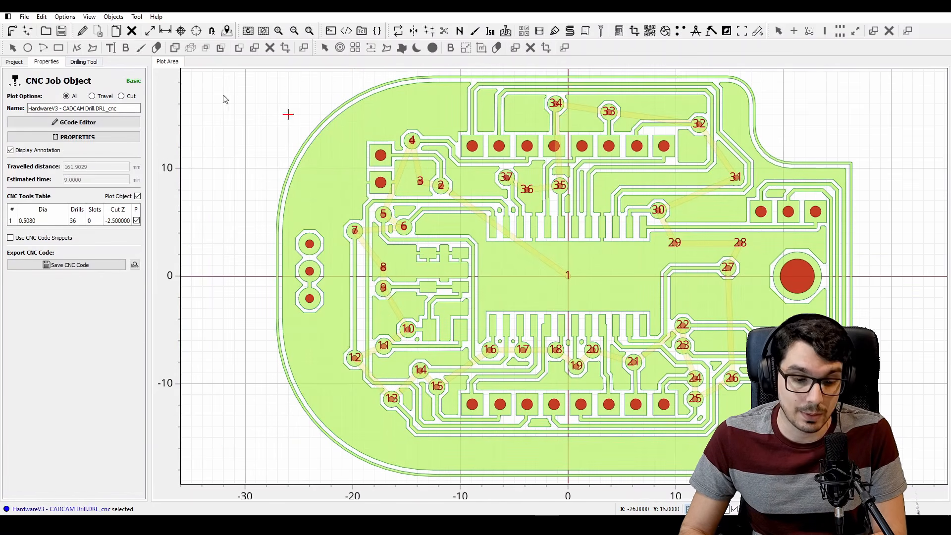
click(83, 61)
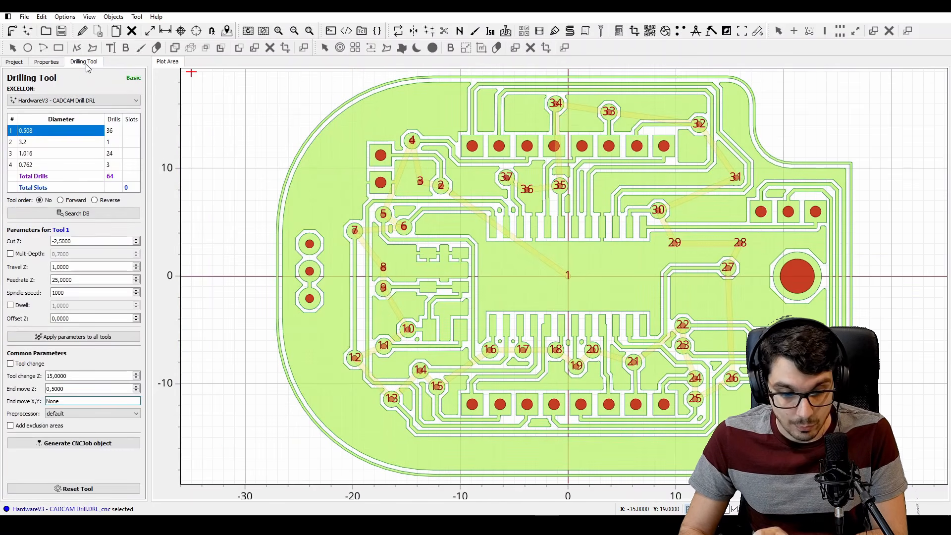
click(26, 165)
click(99, 444)
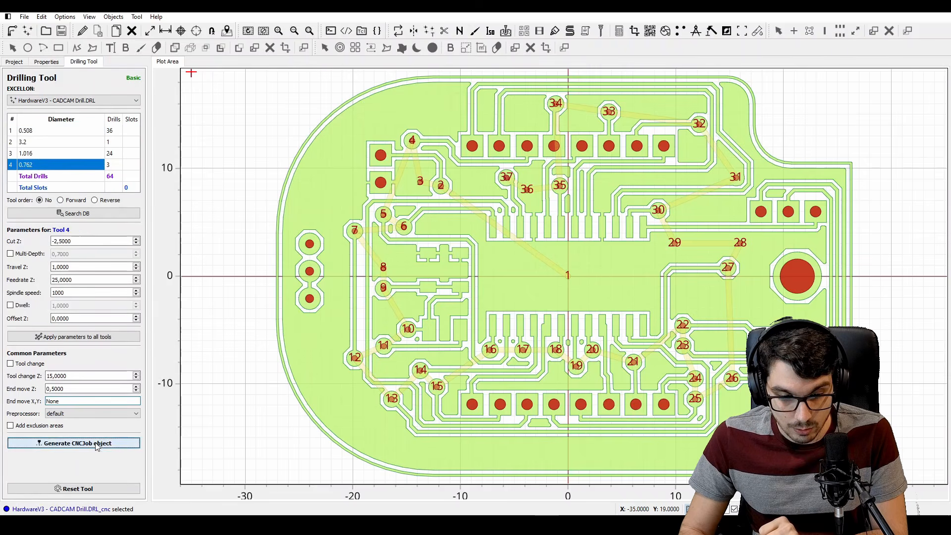
click(81, 61)
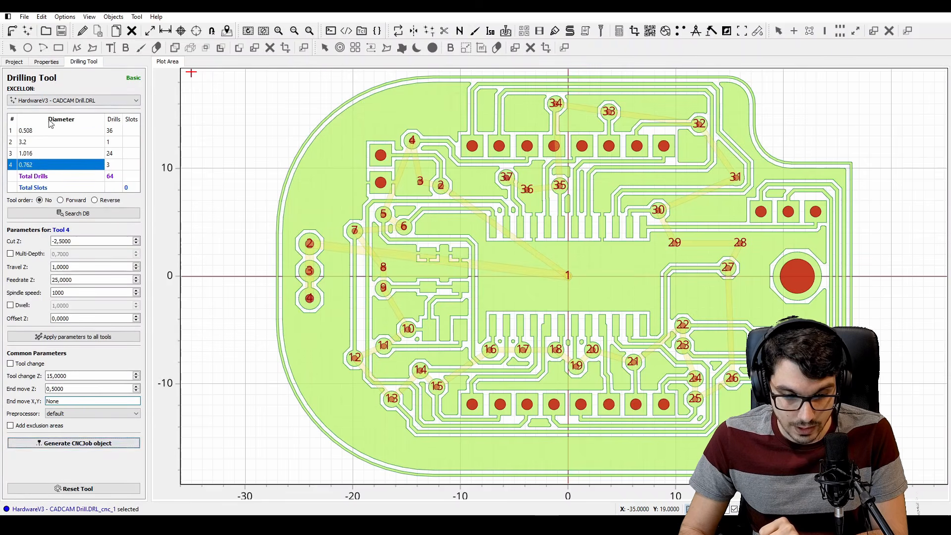
click(26, 153)
click(63, 444)
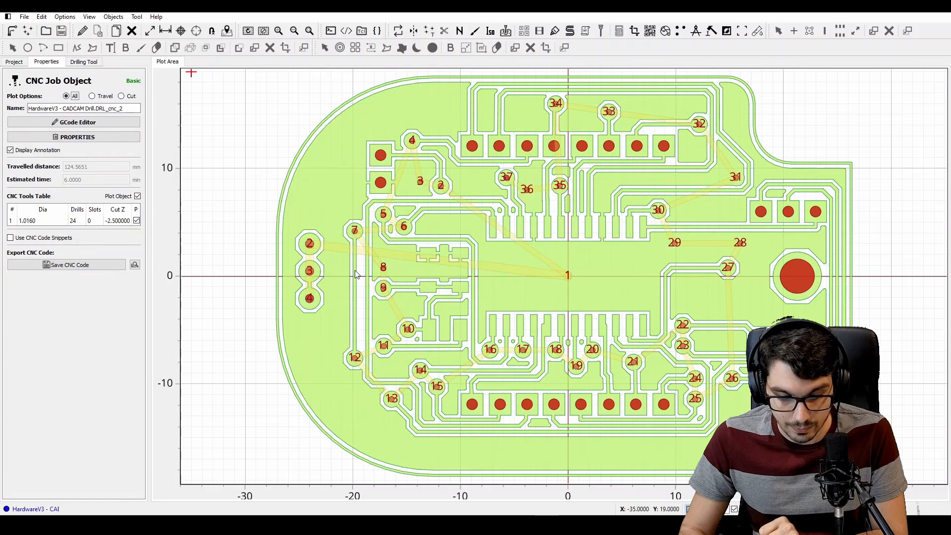
Create a milling geometry for the 3.2 mm hole of HardwareV3 - CADCAM Drill.DRL with a milling diameter of 1 mm
right_drag(803, 286, 486, 250)
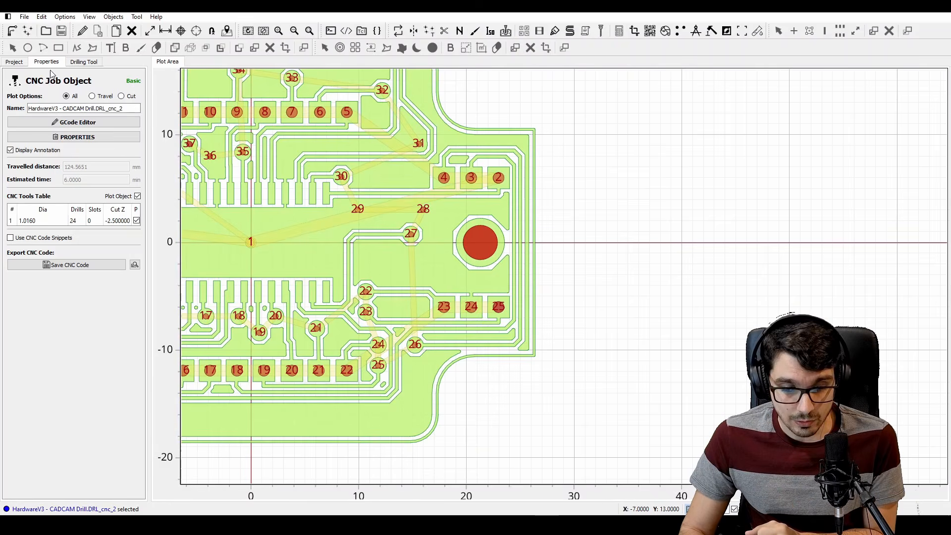
click(20, 62)
double_click(90, 124)
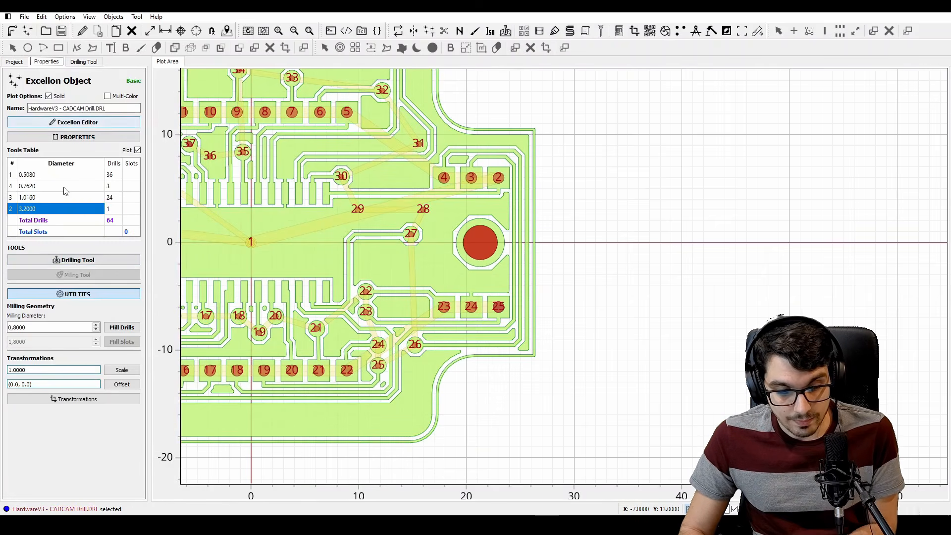
click(13, 210)
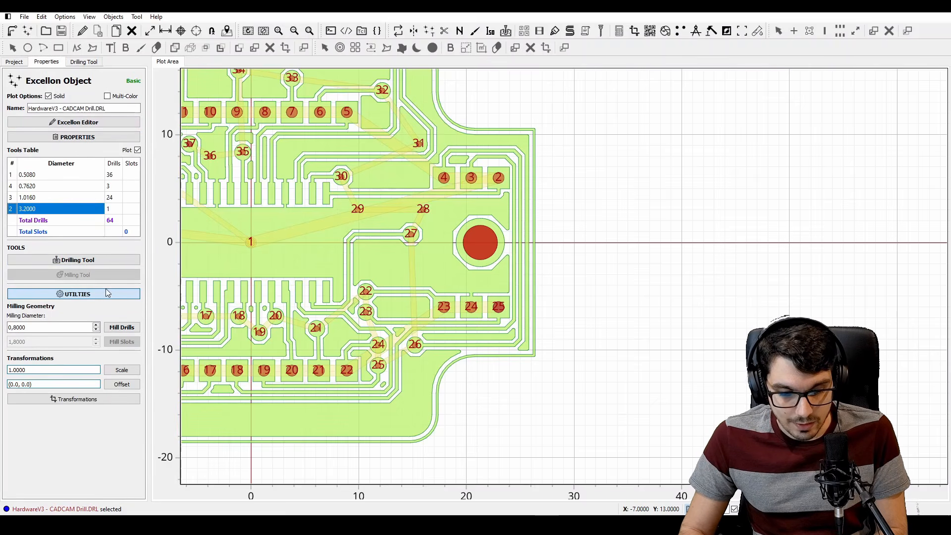
double_click(57, 328)
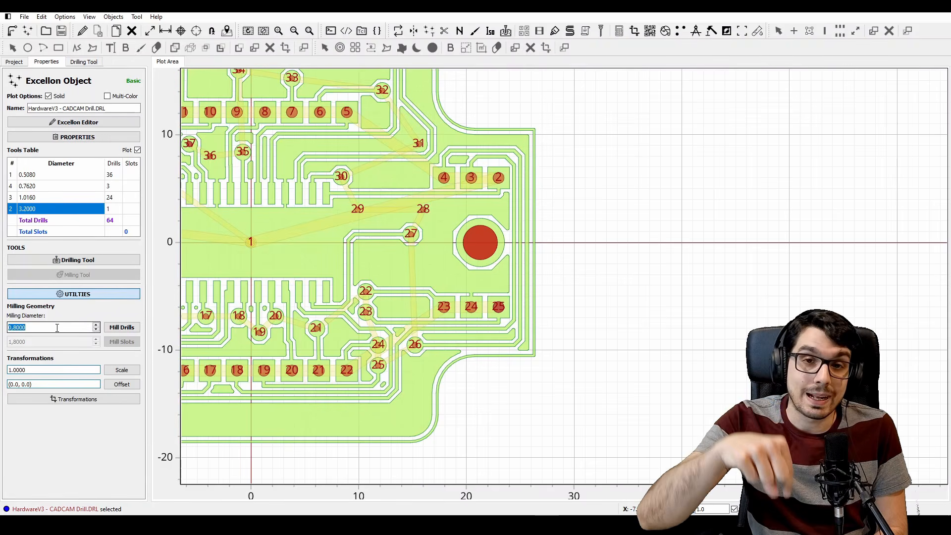
text(1)
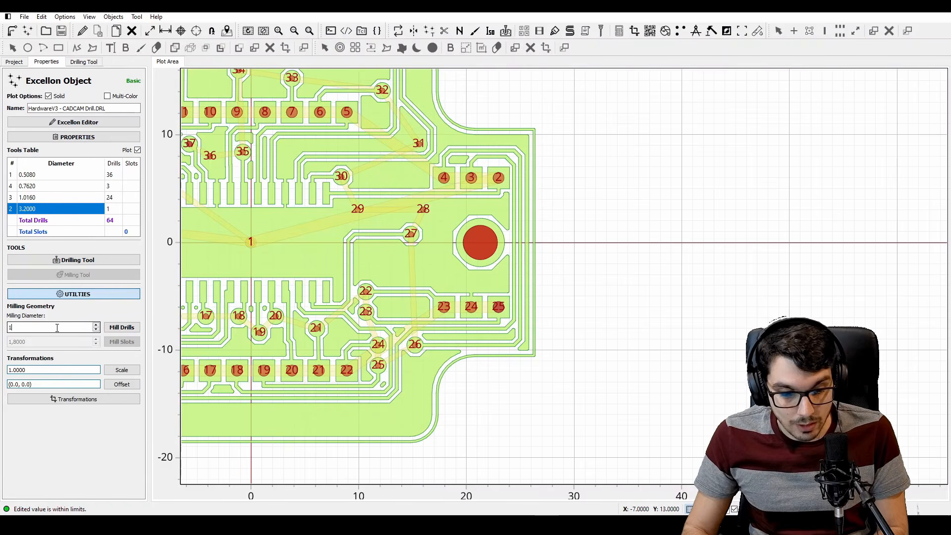
click(121, 328)
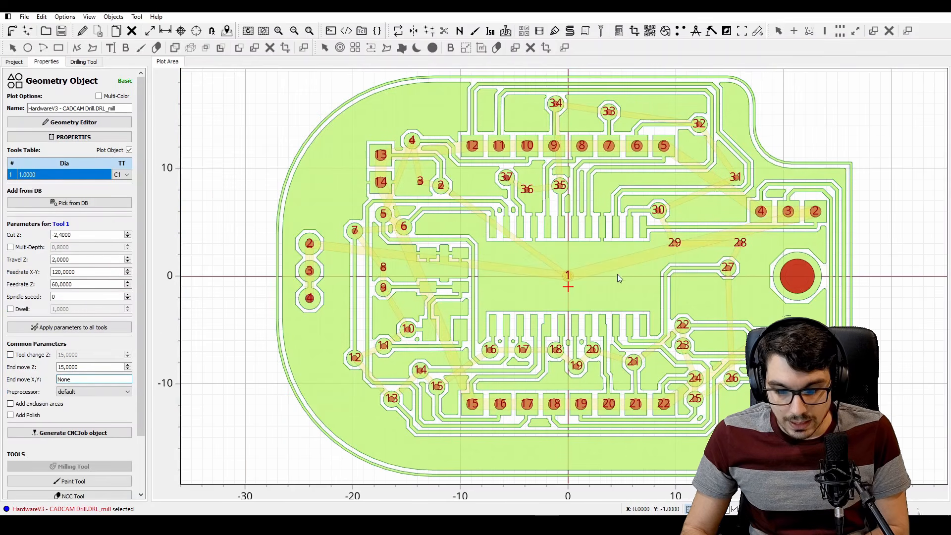
Disable the plot of HardwareV3 - CADCAM Drill.DRL and inspect the milling path inside the large mounting hole
right_drag(643, 270, 355, 263)
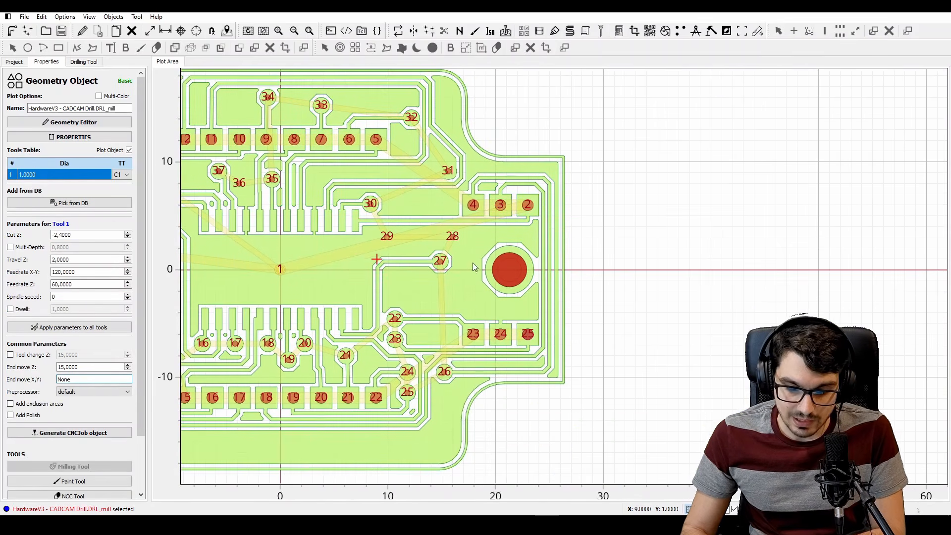
click(21, 62)
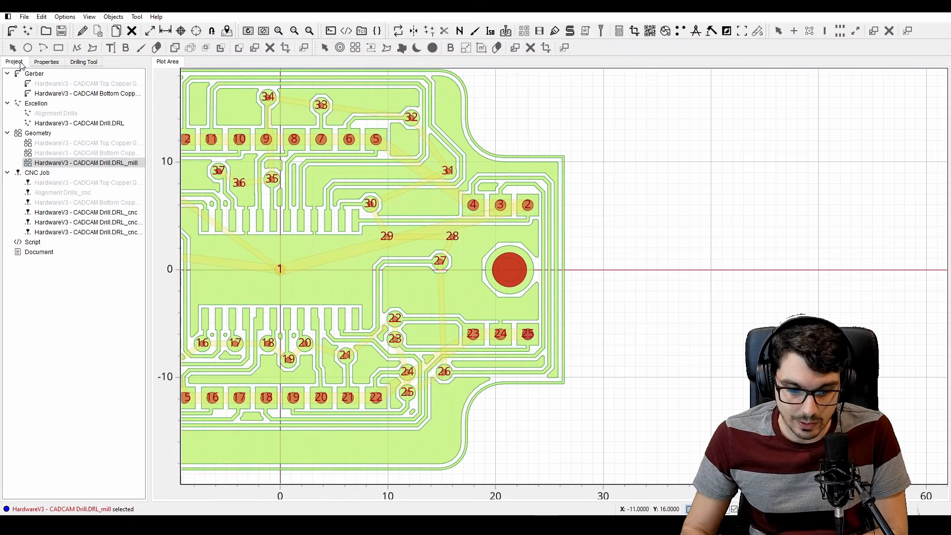
click(72, 125)
right_click(71, 125)
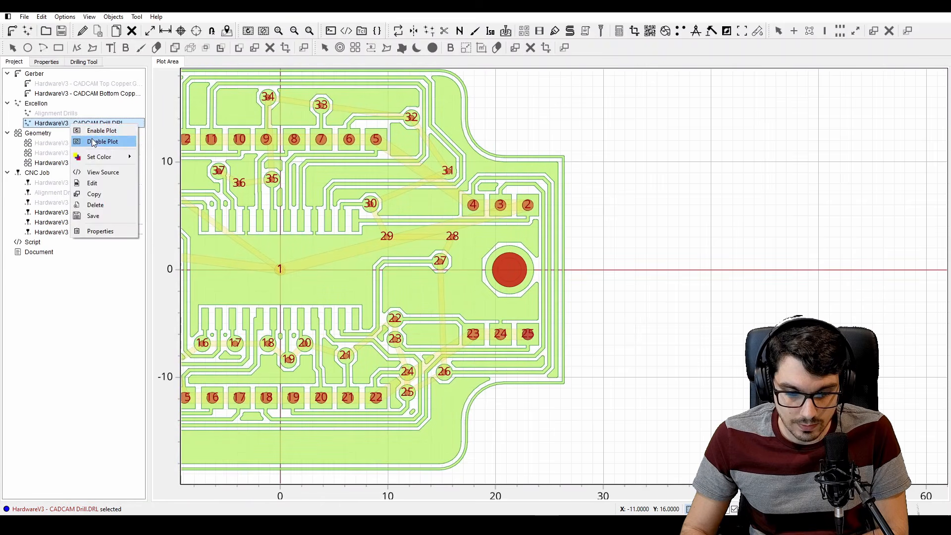
click(92, 139)
scroll(510, 265, up, 3)
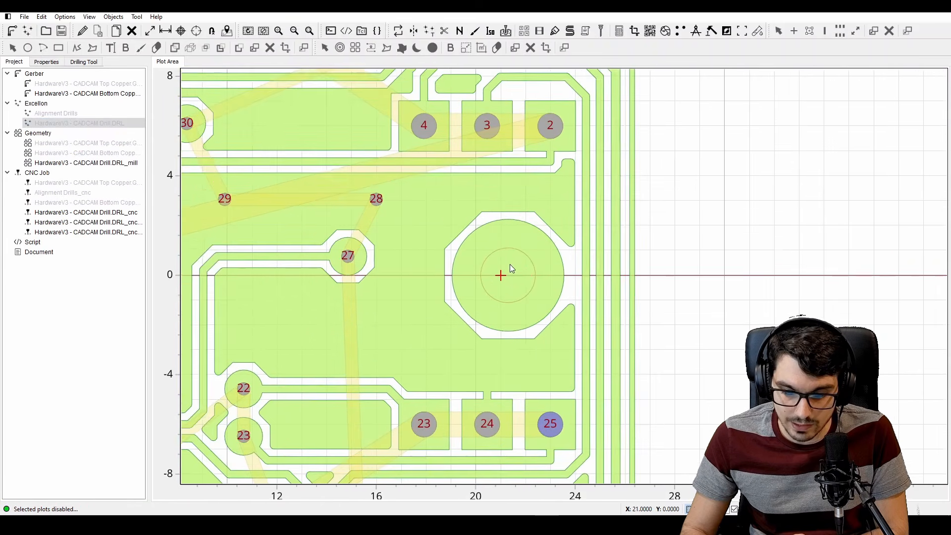
right_drag(498, 269, 484, 264)
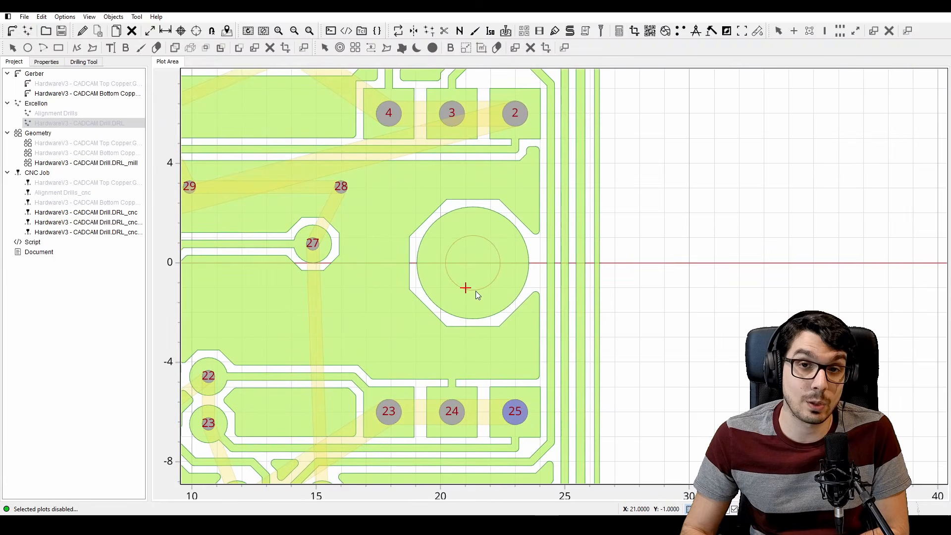
Set the HardwareV3 - CADCAM Drill.DRL_mill geometry's cut Z to -2,5 and travel Z to 1
double_click(77, 164)
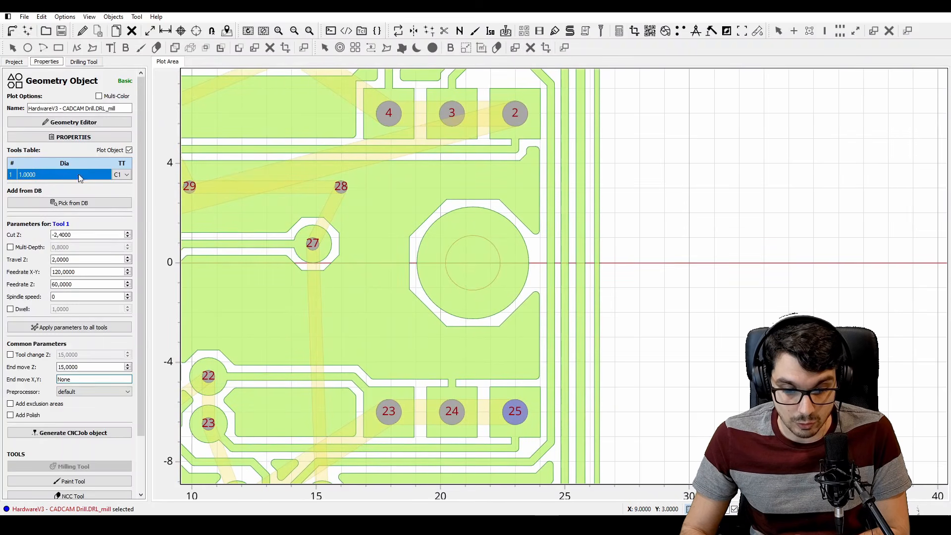
click(94, 235)
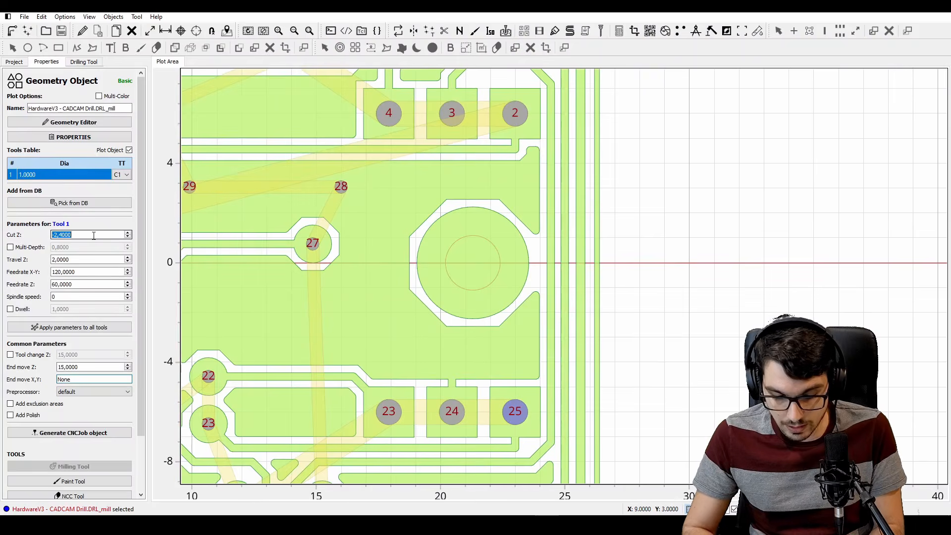
text(-2,5)
key(Tab)
key(Tab)
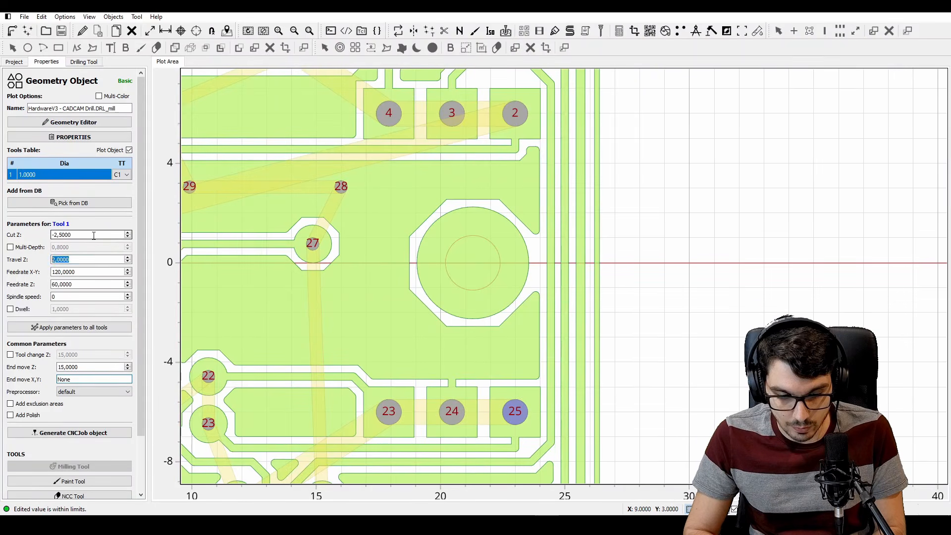
text(1)
key(Tab)
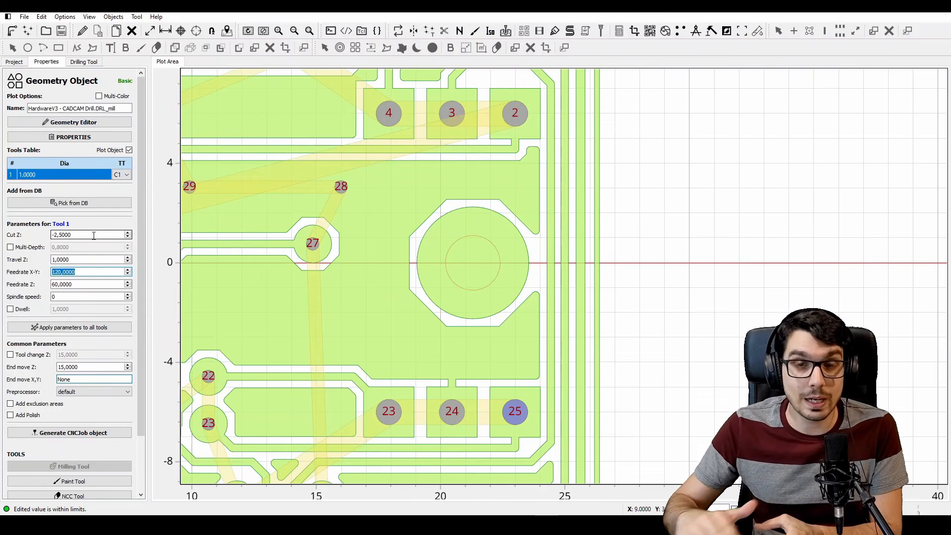
Set the hole milling geometry's feedrates X-Y and Z to 25 and spindle speed to 1000, and generate its CNC job
text(25)
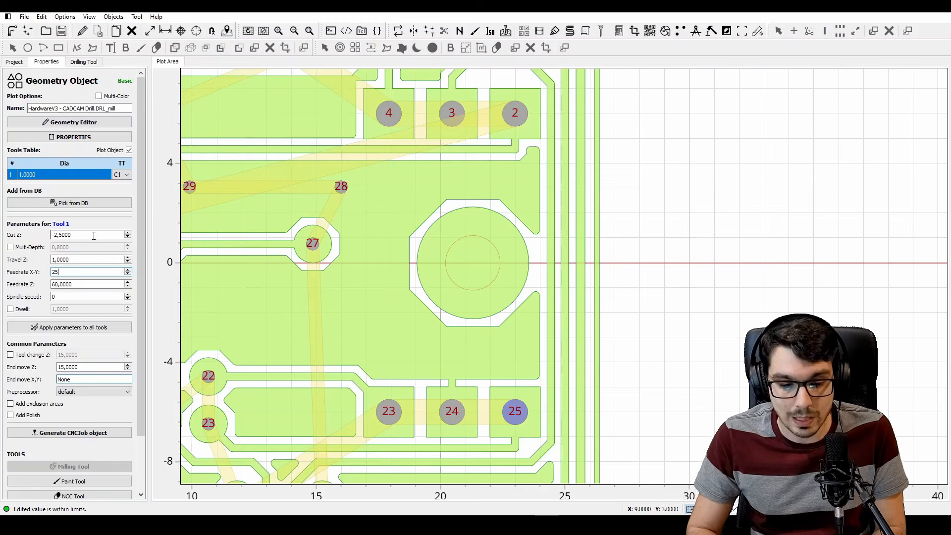
key(Tab)
text(25)
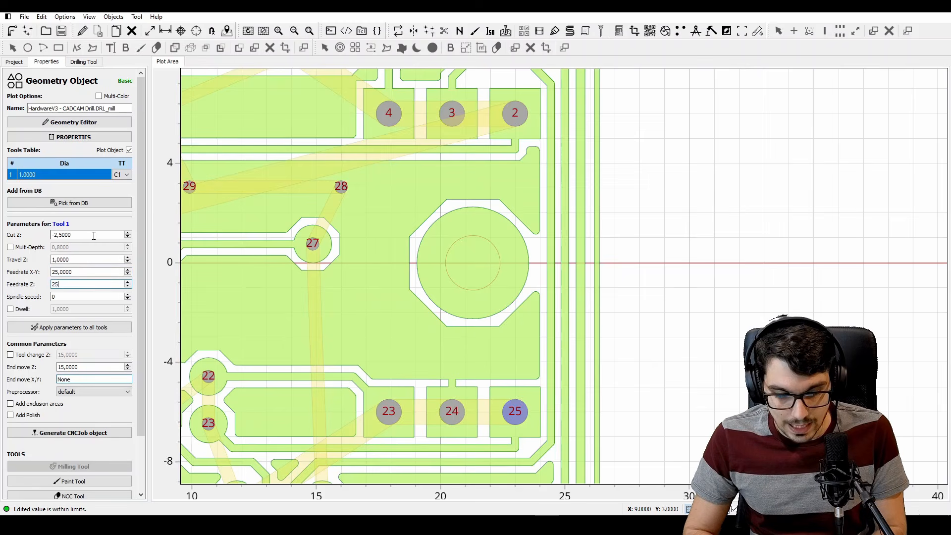
key(Tab)
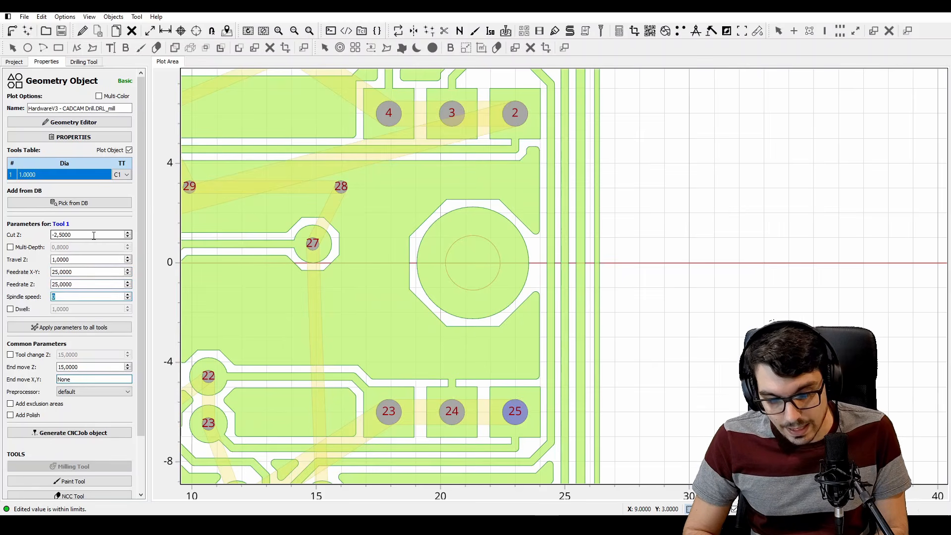
text(1000)
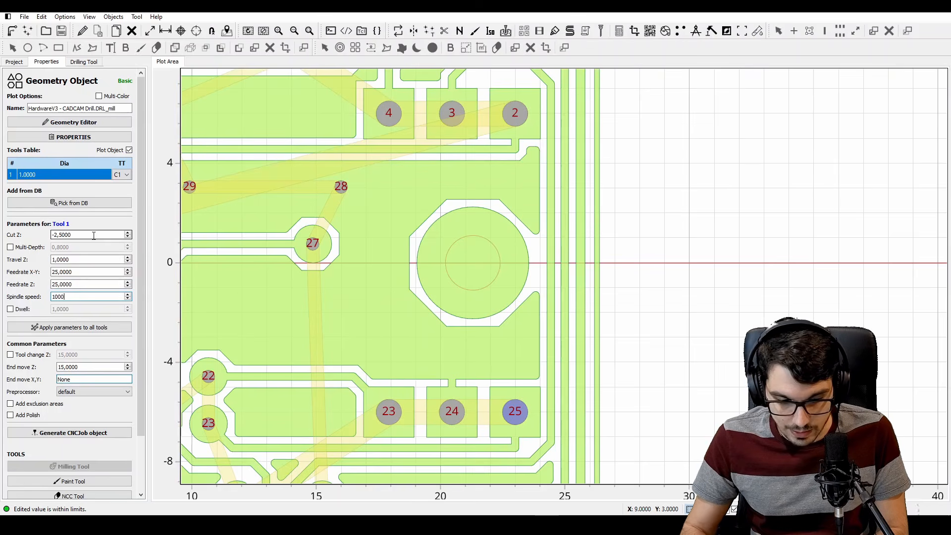
click(103, 436)
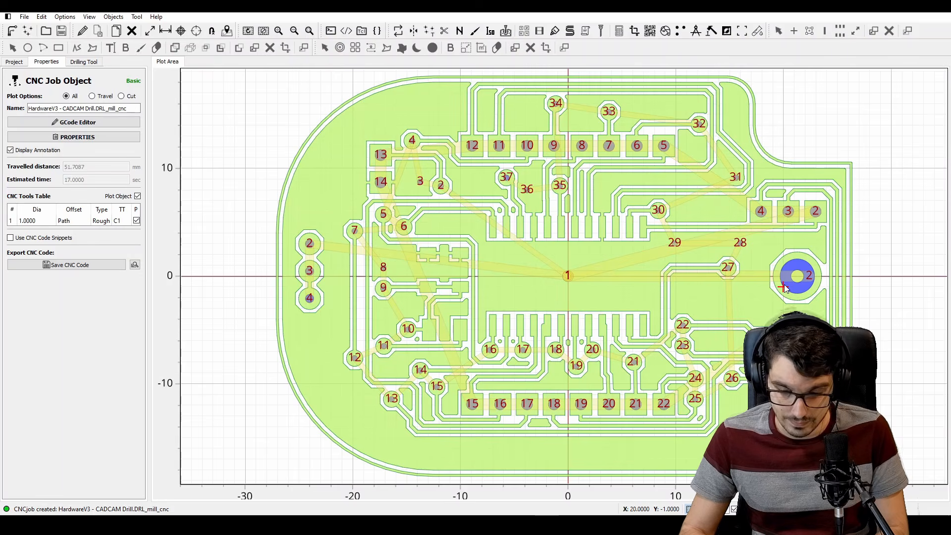
click(569, 275)
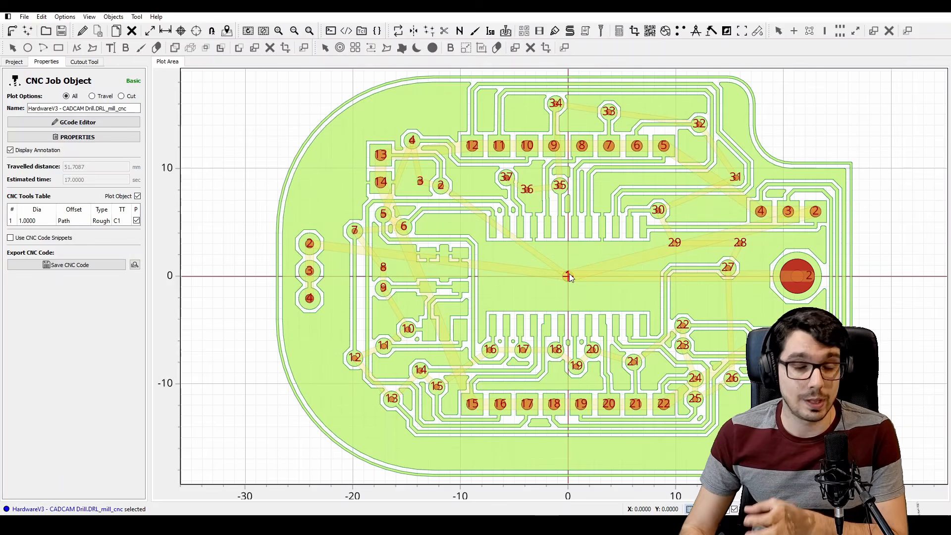
Start the Cutout Tool and choose the Gerber HardwareV3 - CADCAM Bottom Copper.GBR as the source object
click(444, 31)
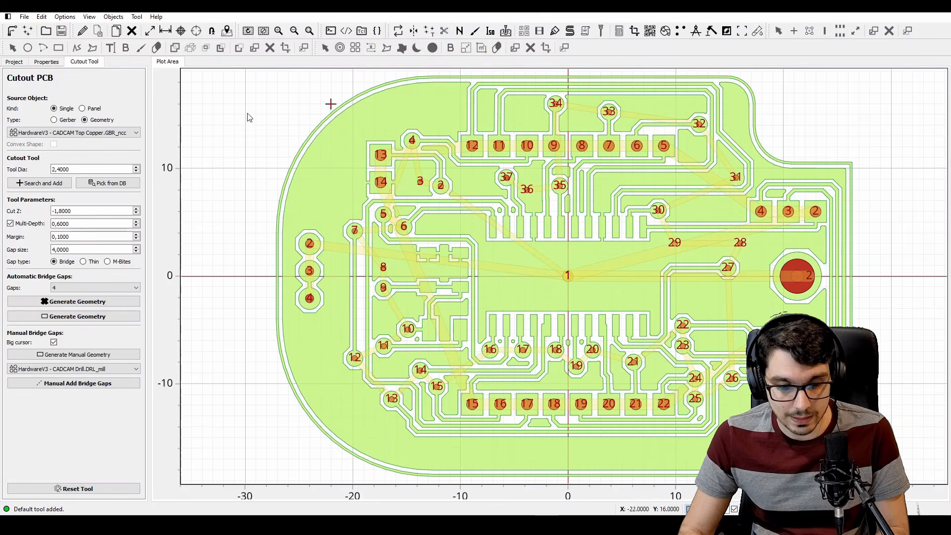
click(65, 120)
click(74, 132)
click(80, 148)
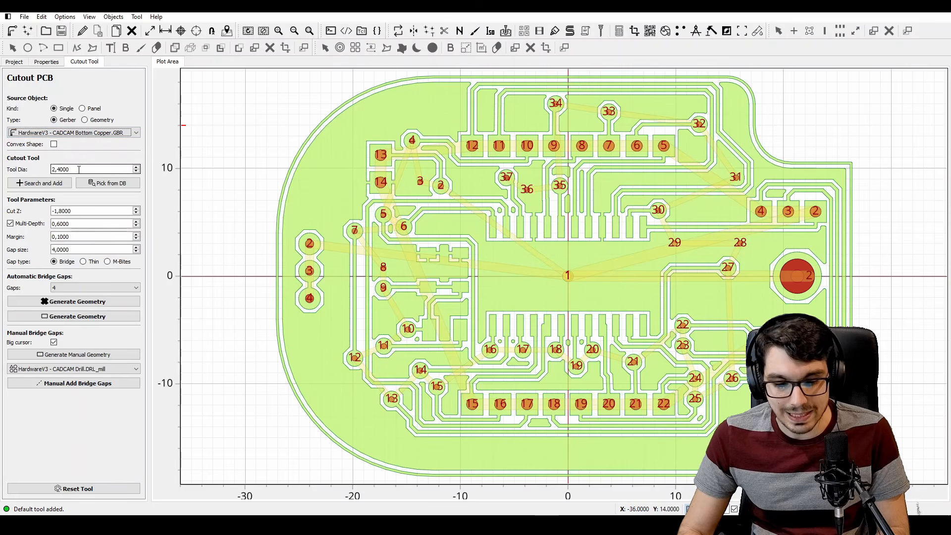
Set the cutout tool diameter to 1 and cut Z to -2,5, and turn off Multi-Depth
click(79, 170)
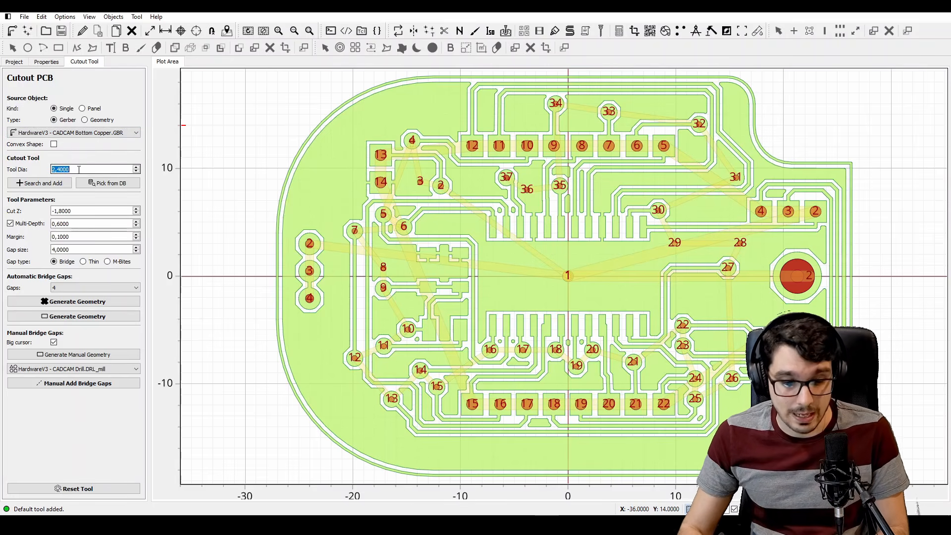
text(1)
click(74, 211)
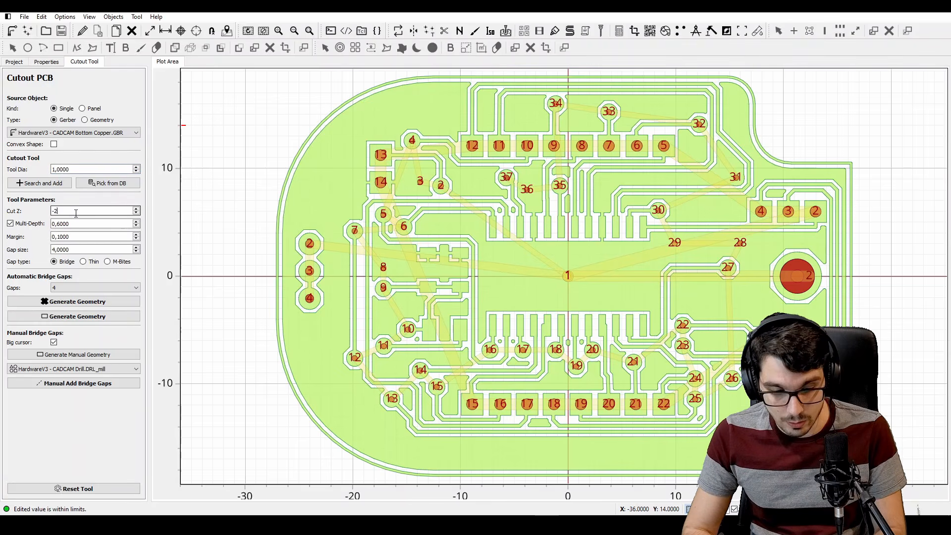
click(30, 226)
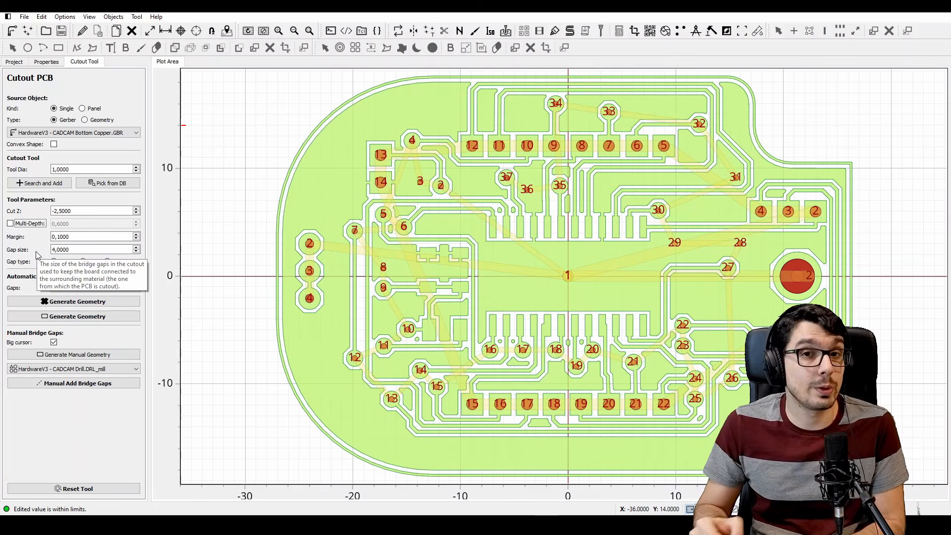
Set the gap size to 2 and the automatic bridge gaps to LR, and generate the bottom copper's cutout geometry
click(85, 249)
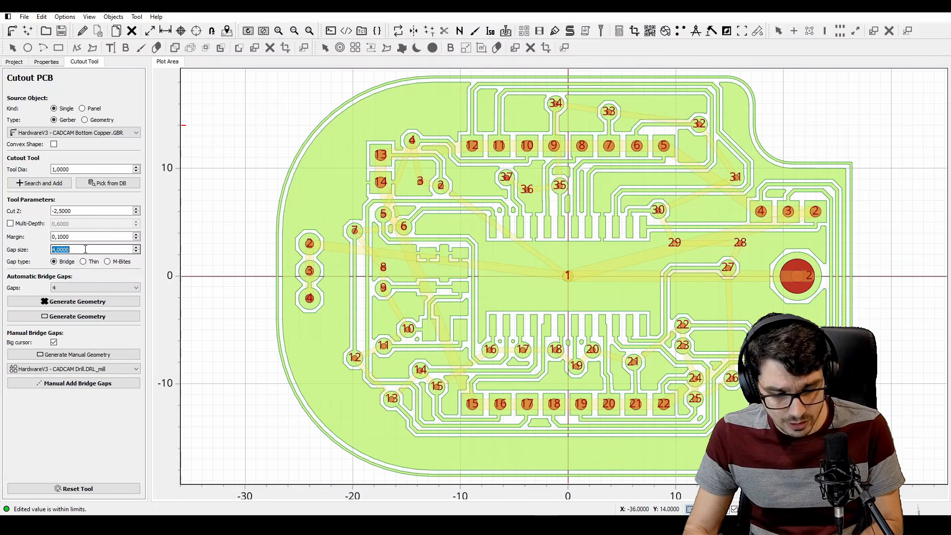
click(77, 287)
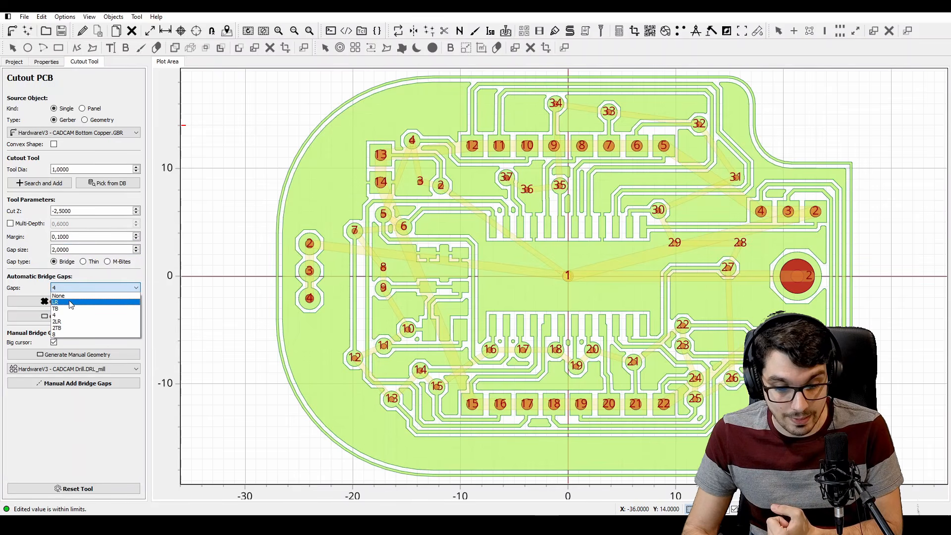
click(72, 302)
click(72, 303)
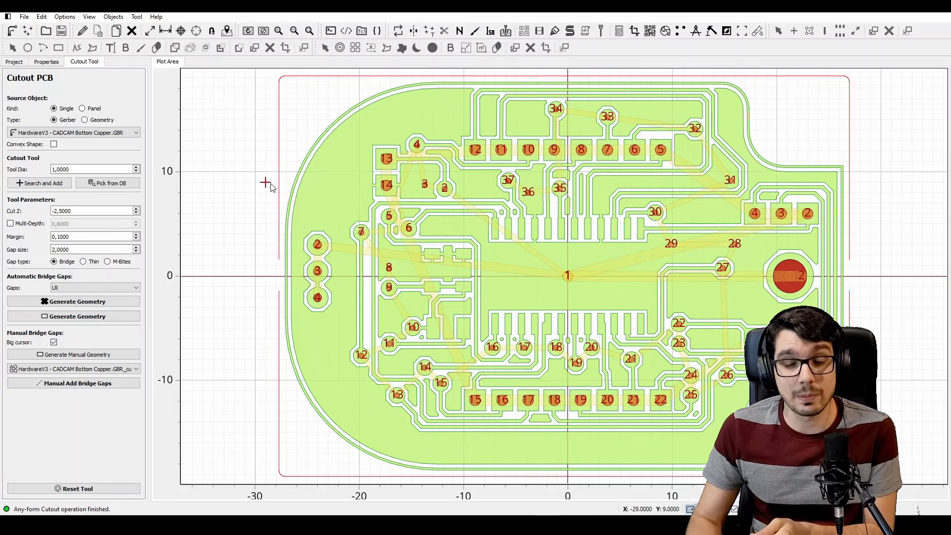
Delete the cutout geometry generated from the HardwareV3 - CADCAM Bottom Copper Gerber
click(14, 62)
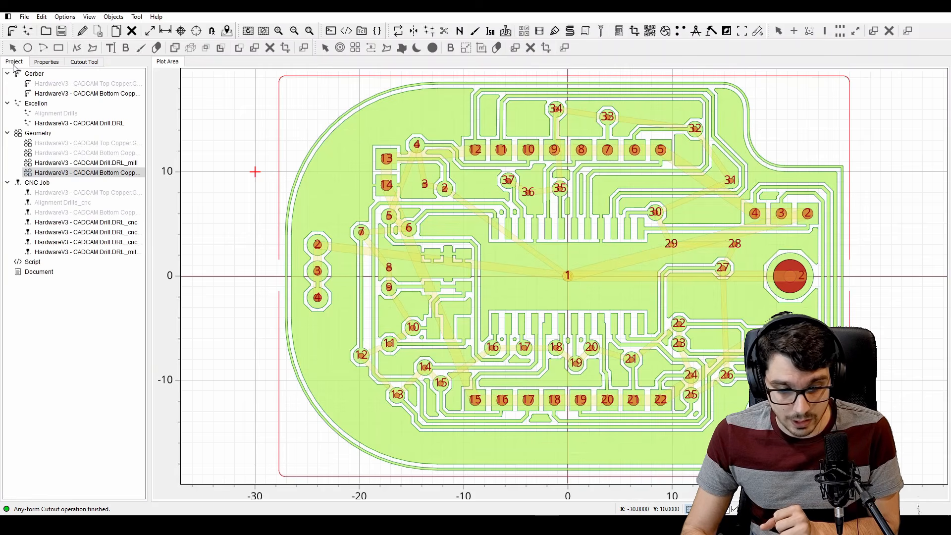
click(110, 174)
key(Delete)
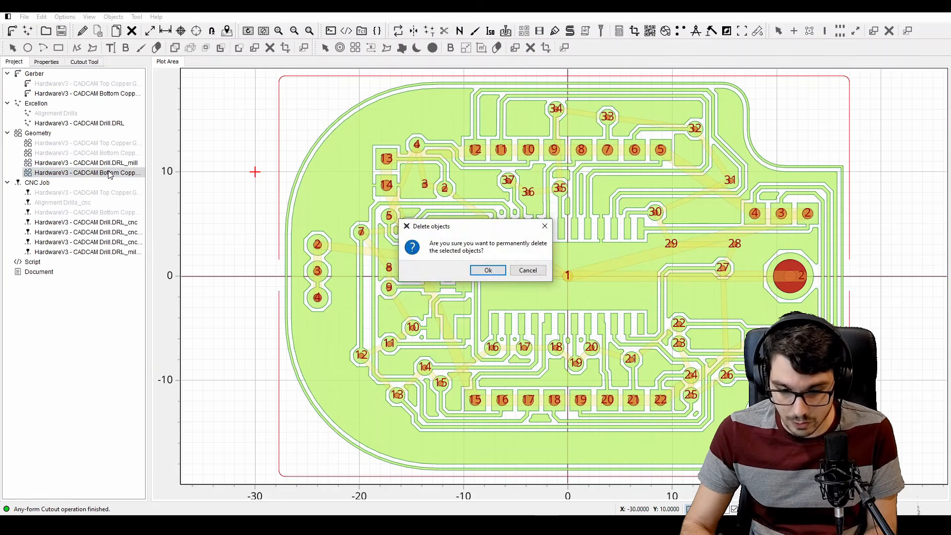
key(Return)
Disable the plots of the four HardwareV3 - CADCAM Drill.DRL CNC jobs, including the milling job
click(126, 243)
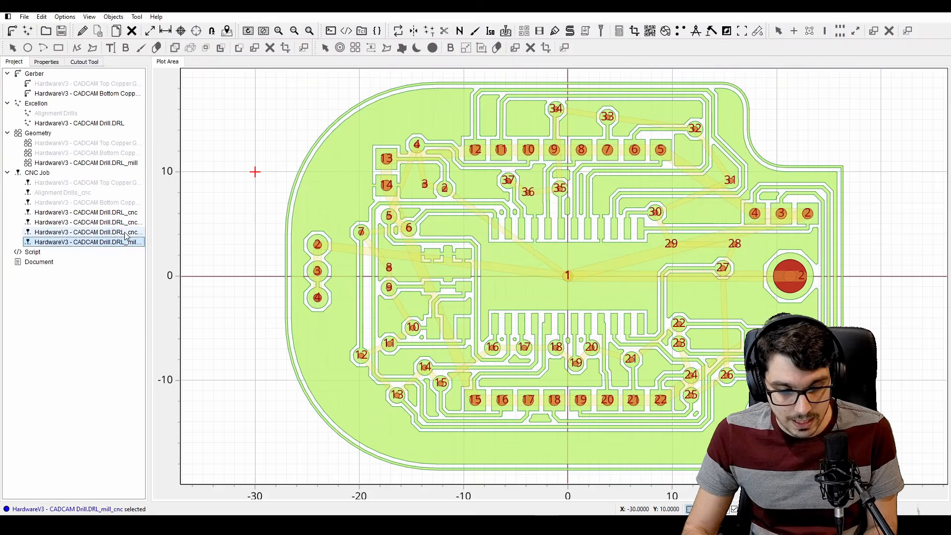
shift+click(122, 213)
right_click(122, 213)
click(148, 228)
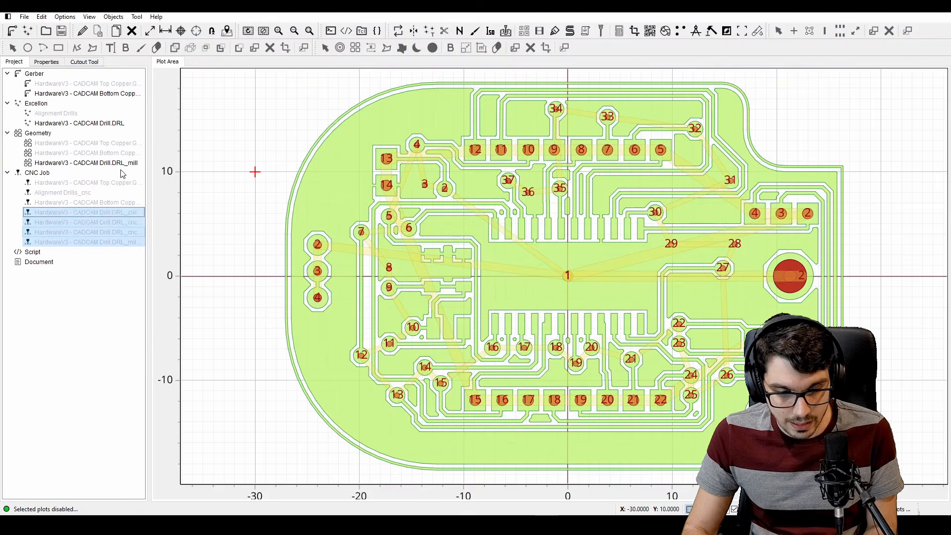
Disable the plots of the Drill.DRL_mill geometry, the HardwareV3 - CADCAM Drill.DRL Excellon and the Bottom Copper Gerber
click(121, 163)
right_click(118, 164)
click(144, 180)
click(113, 123)
right_click(110, 127)
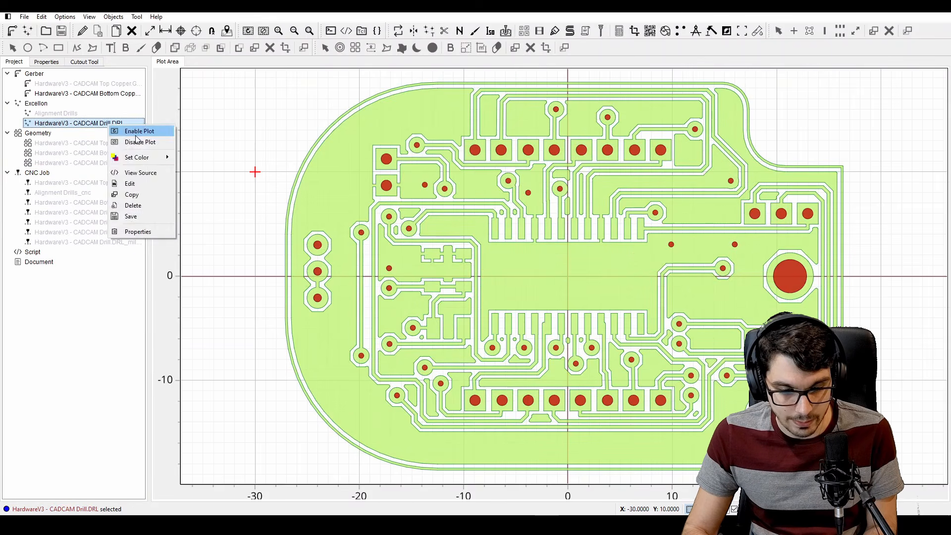
click(139, 142)
click(119, 94)
right_click(116, 94)
click(140, 107)
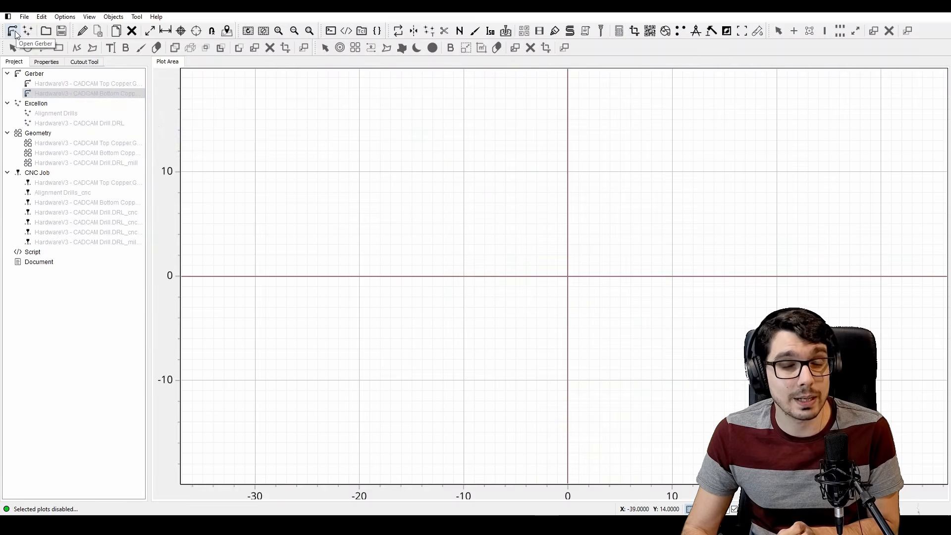
Open the Gerber HardwareV3 - CADCAM Mechanical 1.GBR_edit.GBR and convert it to a geometry object
click(13, 31)
double_click(208, 145)
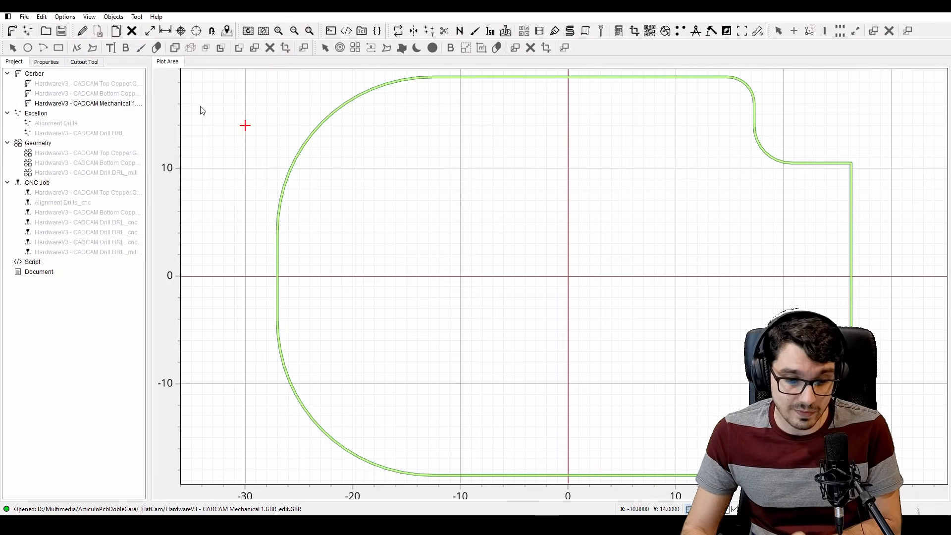
click(114, 104)
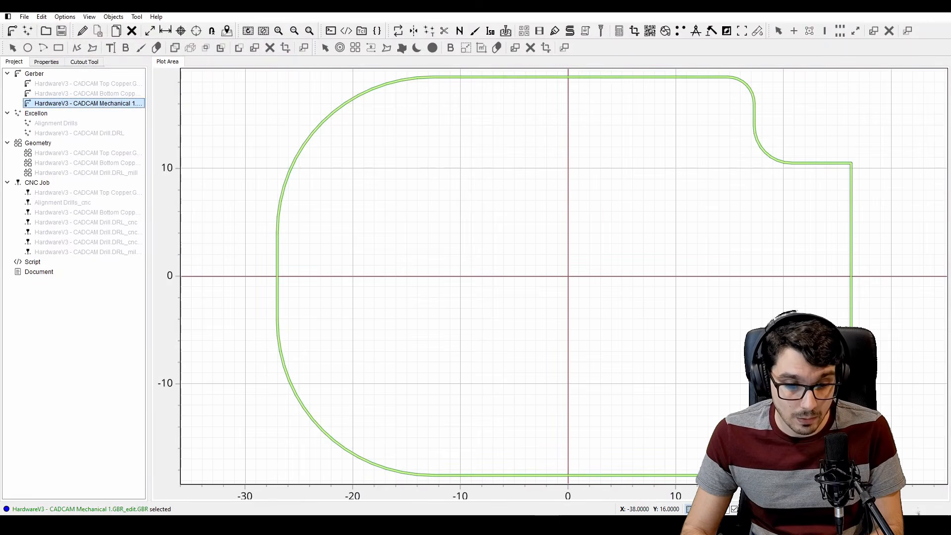
click(42, 16)
mouse_move(84, 58)
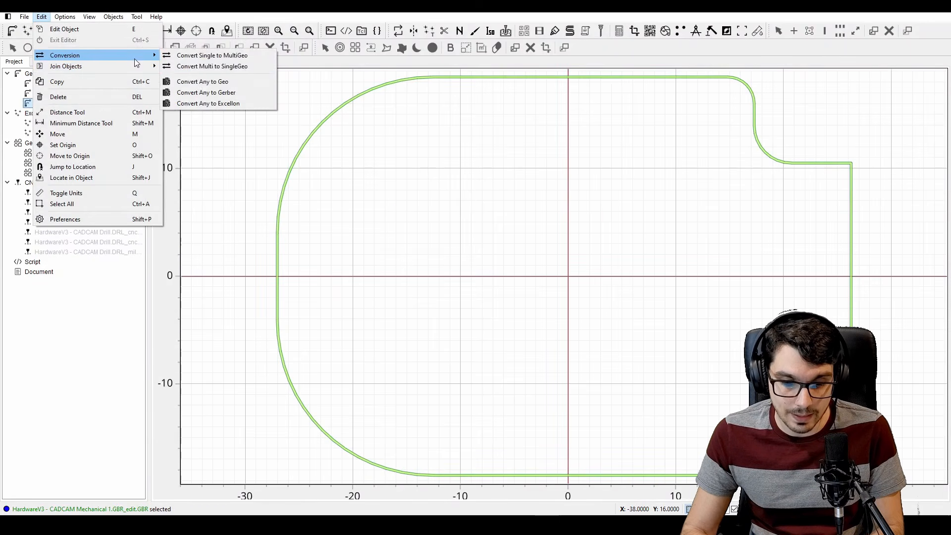
click(200, 82)
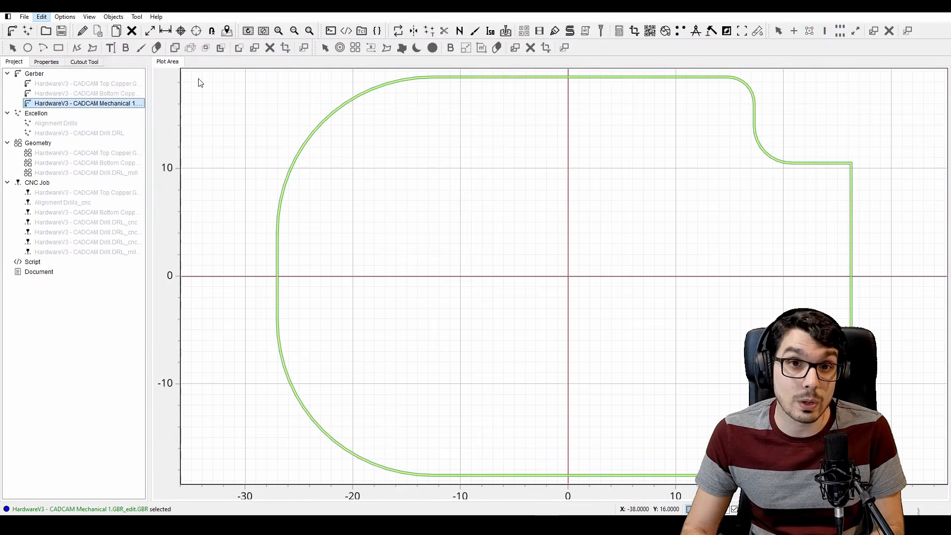
Disable the plot of the Mechanical 1 Gerber and open its converted geometry in the Geometry Editor
right_click(113, 103)
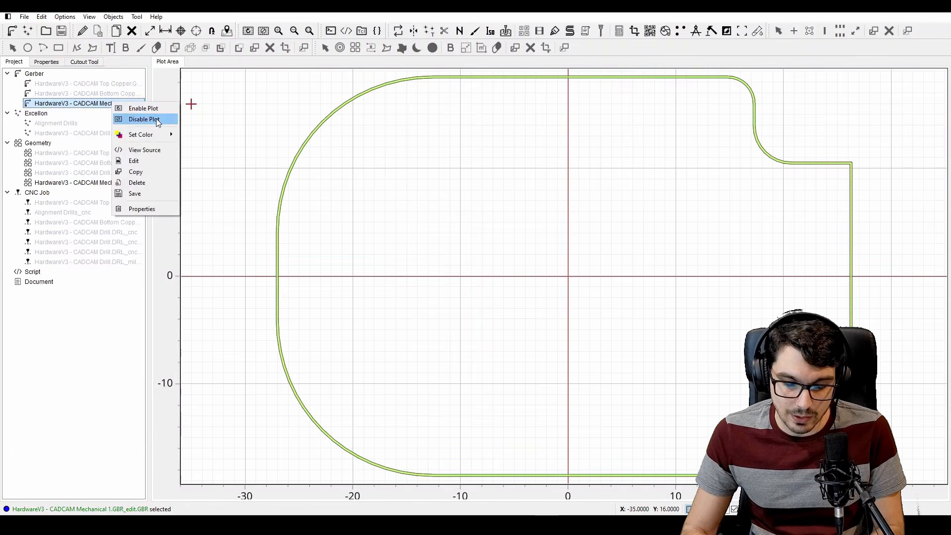
click(143, 119)
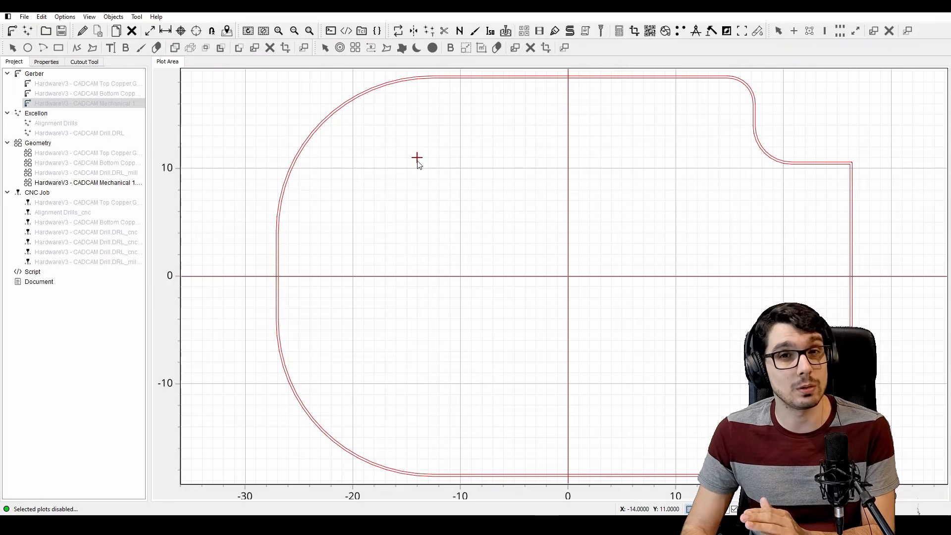
double_click(119, 183)
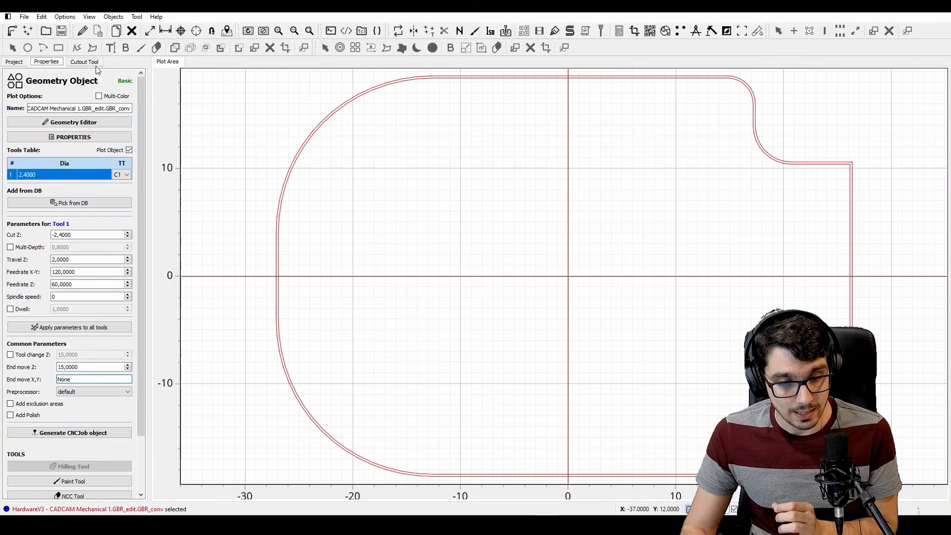
click(83, 31)
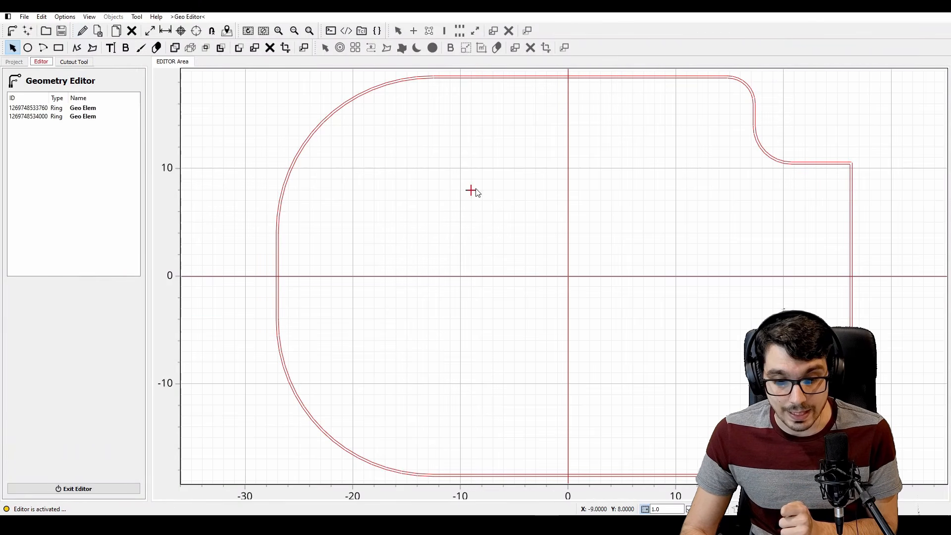
Merge the two board outline rings with a union and save the edited geometry
key(ctrl+a)
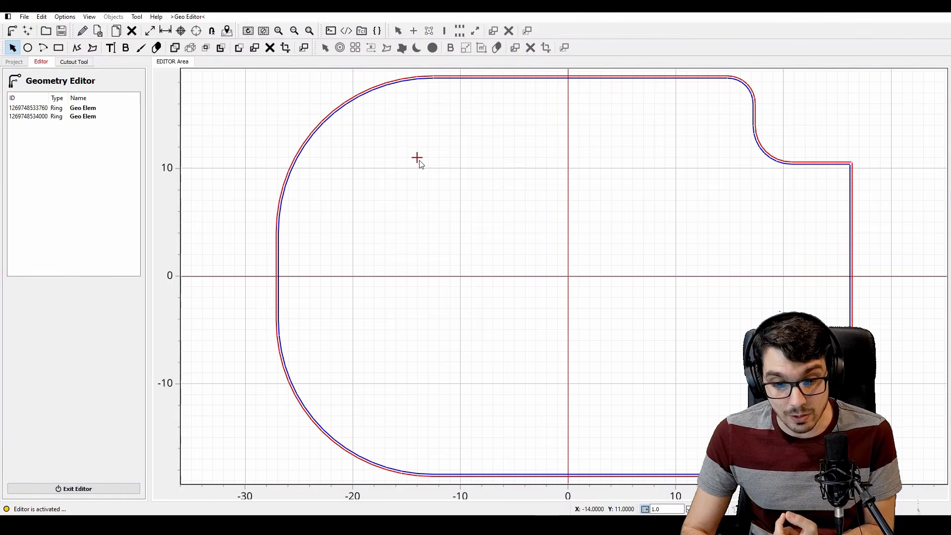
key(u)
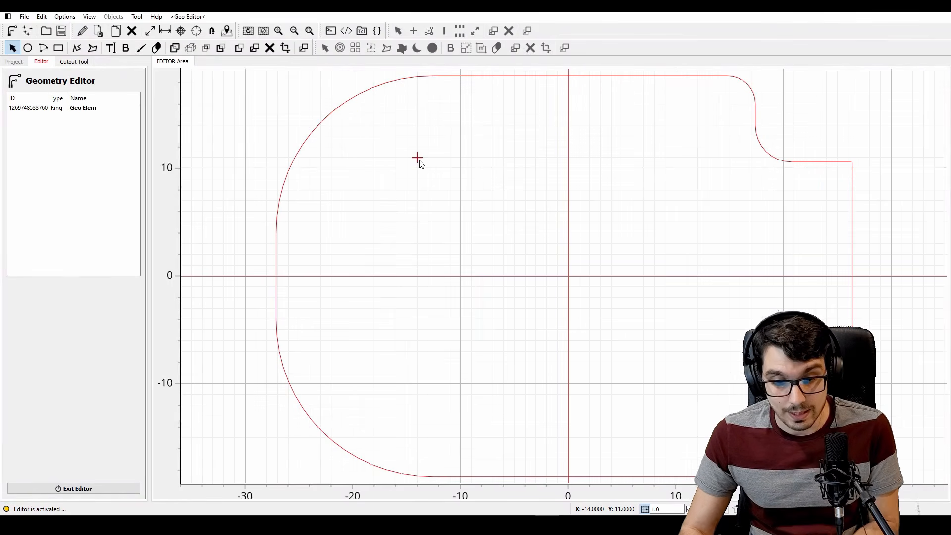
click(101, 31)
click(433, 267)
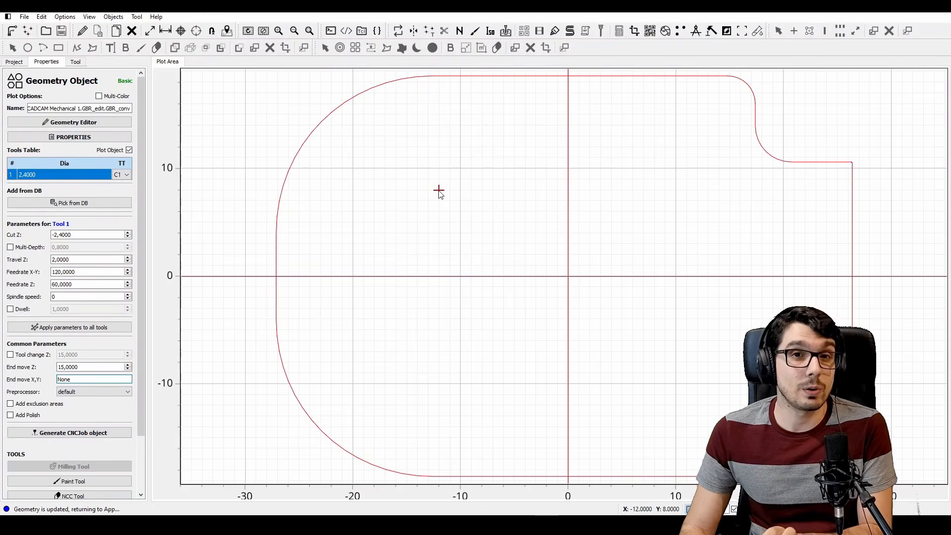
Start the Cutout Tool on the Mechanical 1 geometry with a tool diameter of 1 and a gap size of 2
click(445, 32)
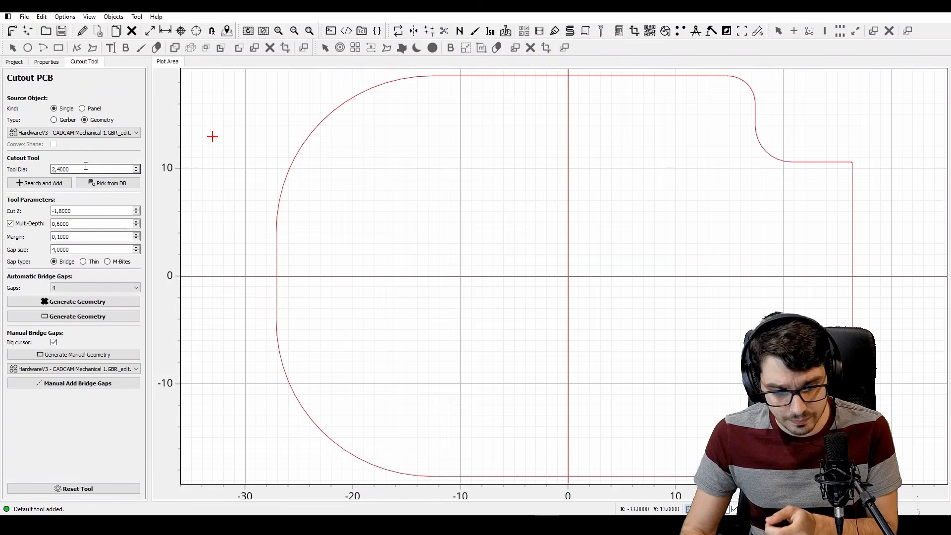
double_click(85, 168)
text(1)
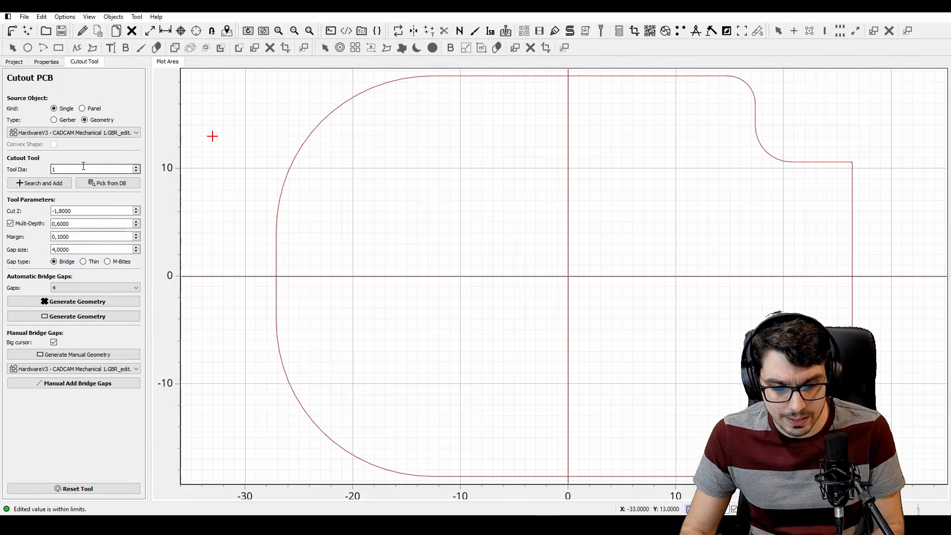
key(Return)
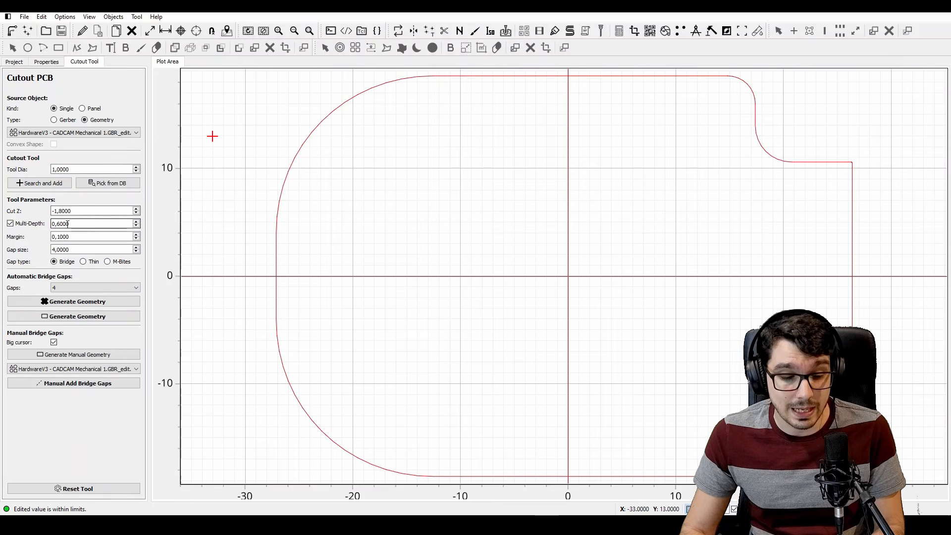
double_click(70, 248)
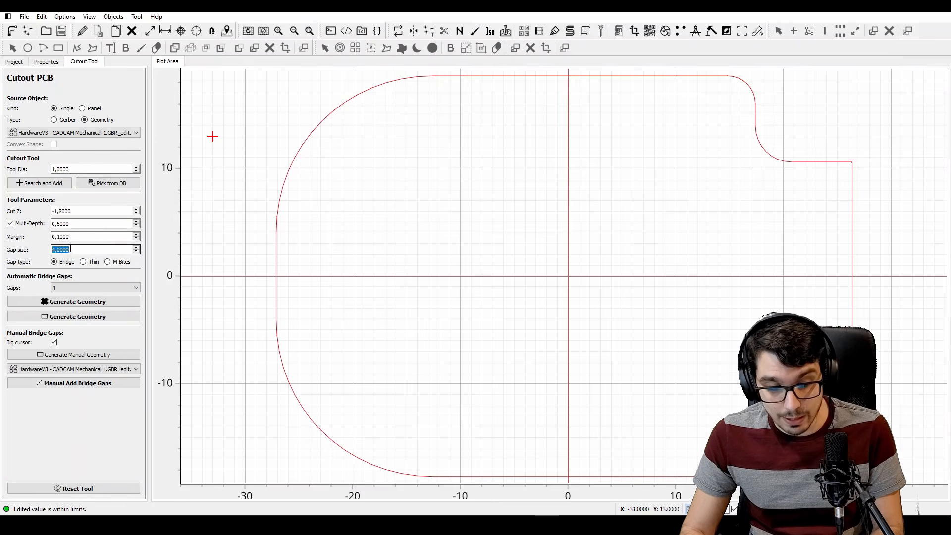
text(2)
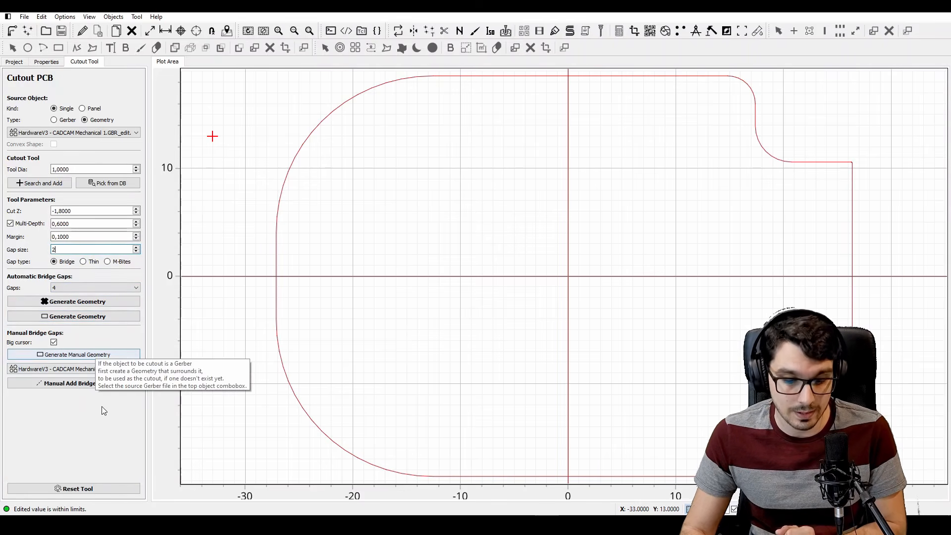
Add manual bridge gaps on the left and right edges of the board outline at Y 0
click(93, 387)
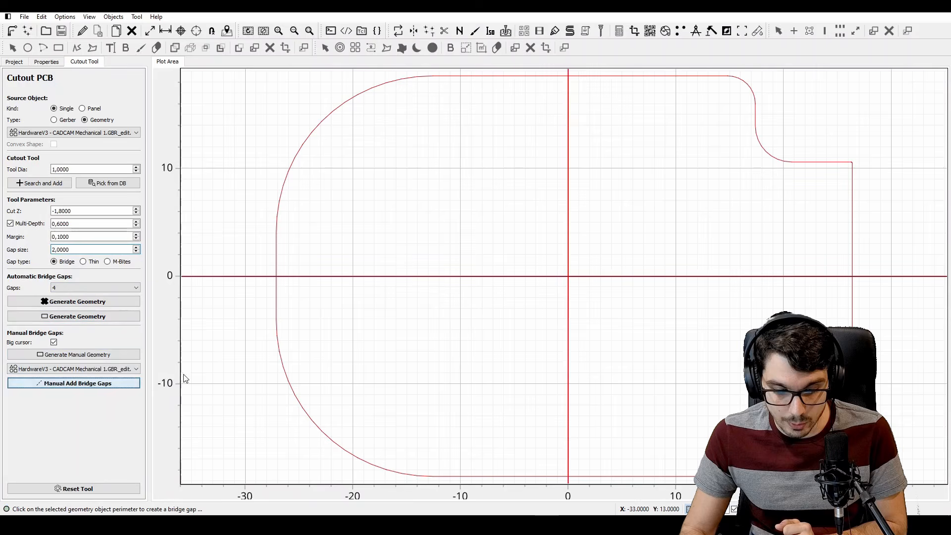
click(278, 279)
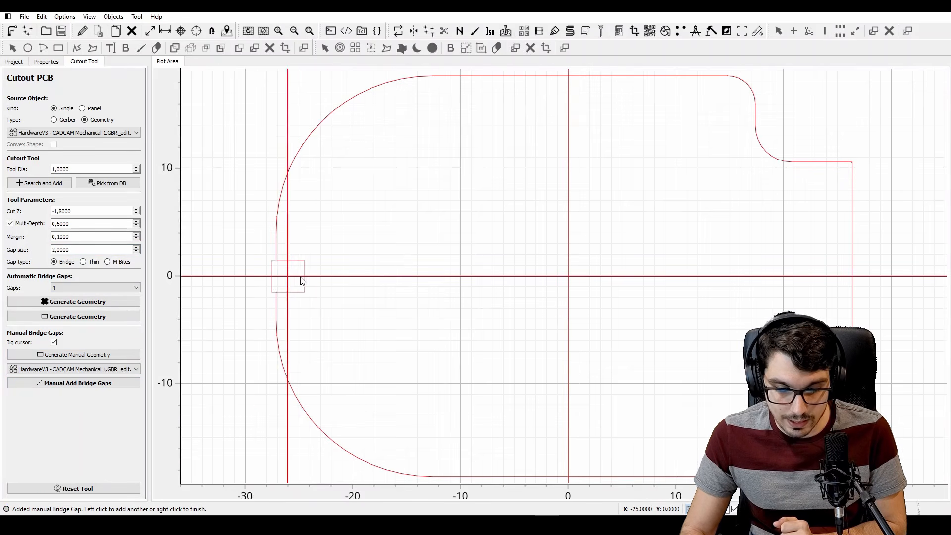
click(851, 281)
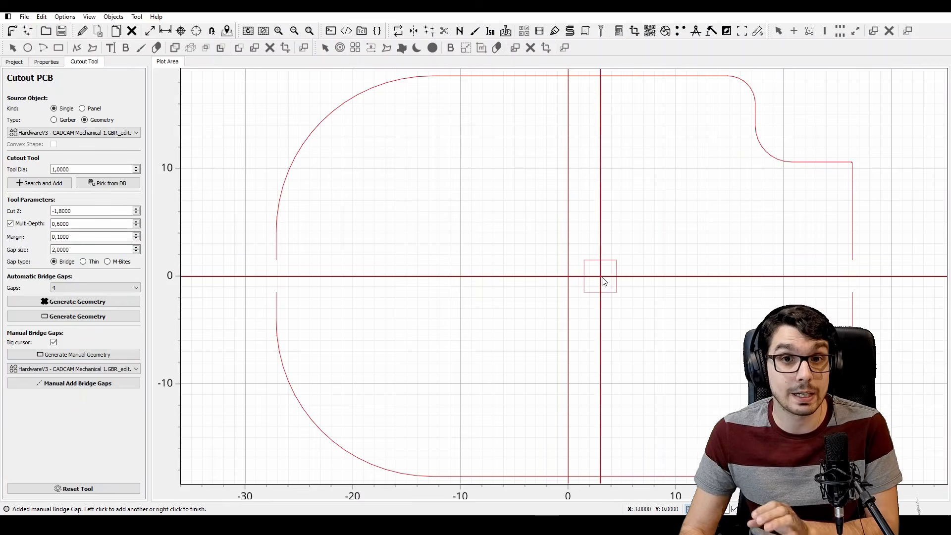
right_click(570, 279)
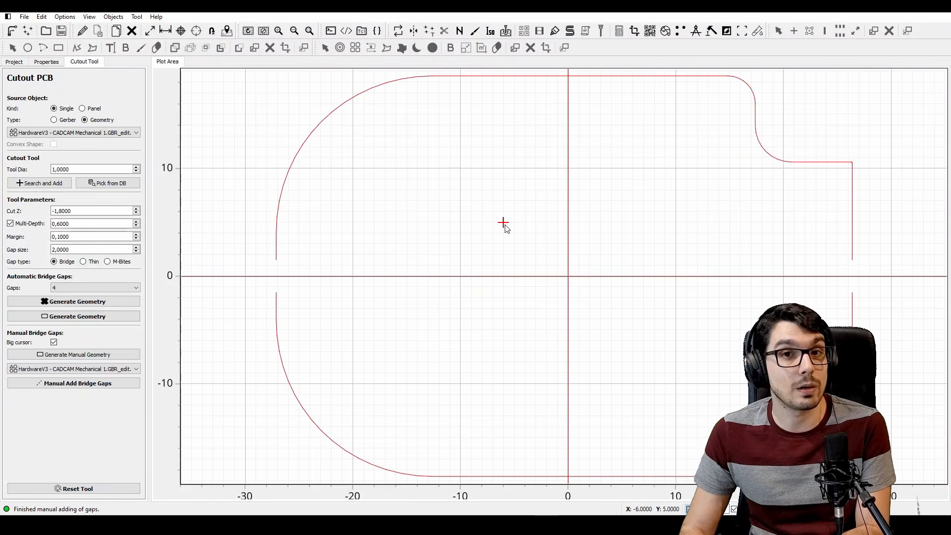
Open the properties of the Mechanical 1 cutout geometry and set its tool diameter to 1
click(18, 62)
double_click(69, 182)
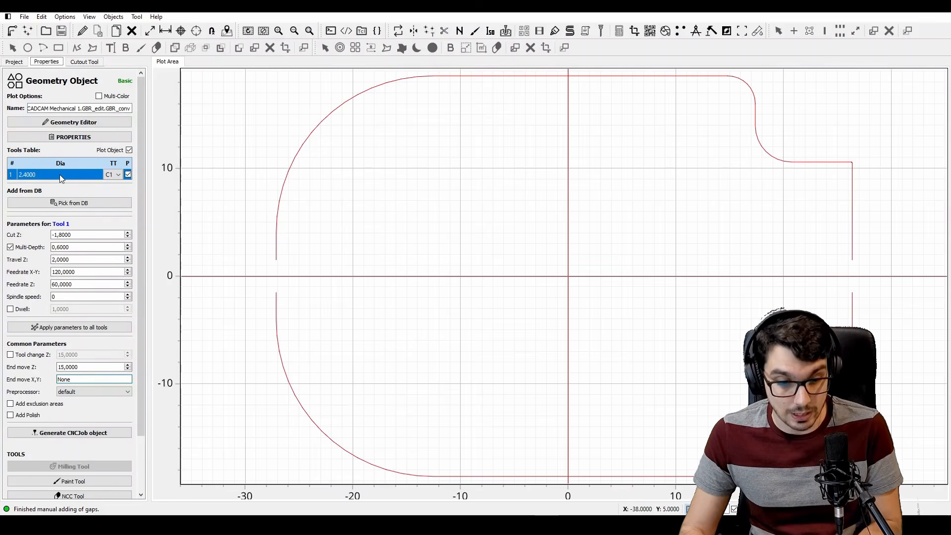
double_click(60, 175)
text(1)
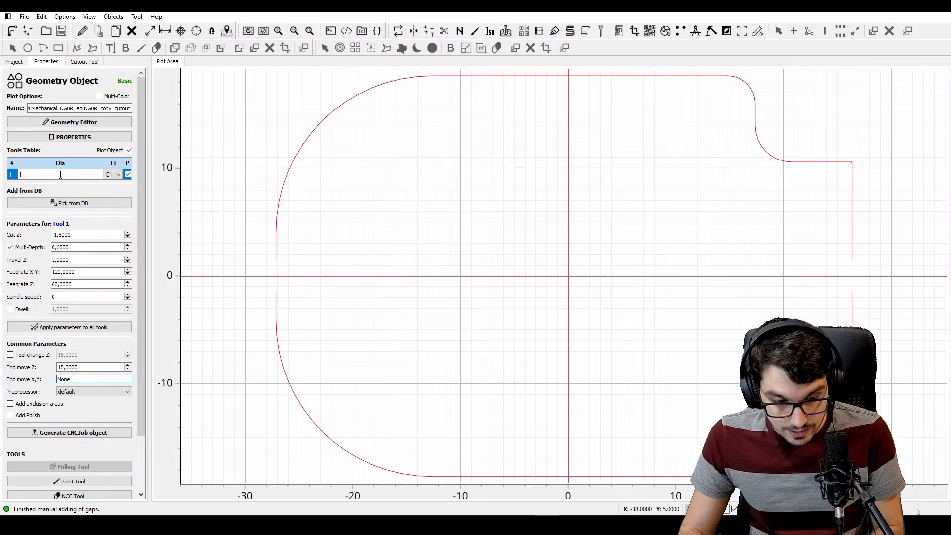
key(Return)
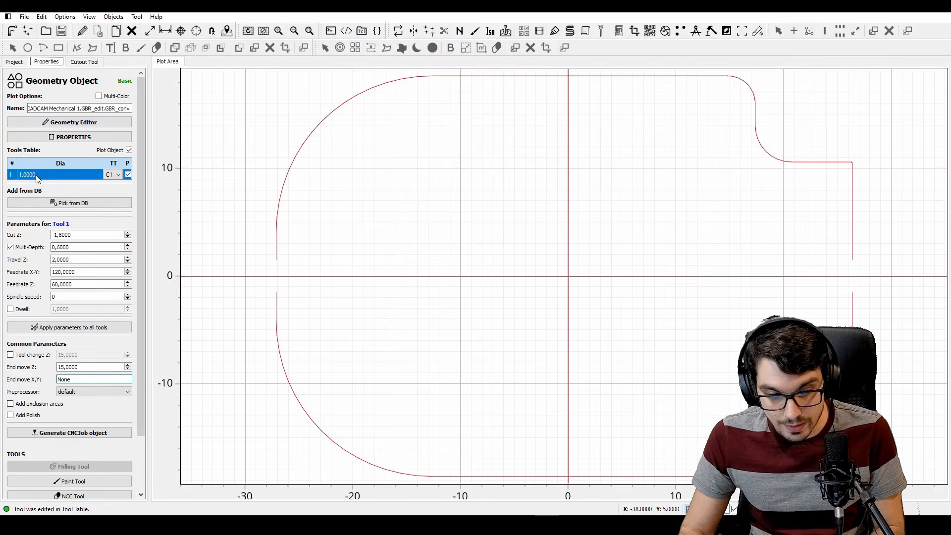
Set the cutout tool's Cut Z to -2.5, turn off multi-depth passes, and set Travel Z to 1
click(84, 235)
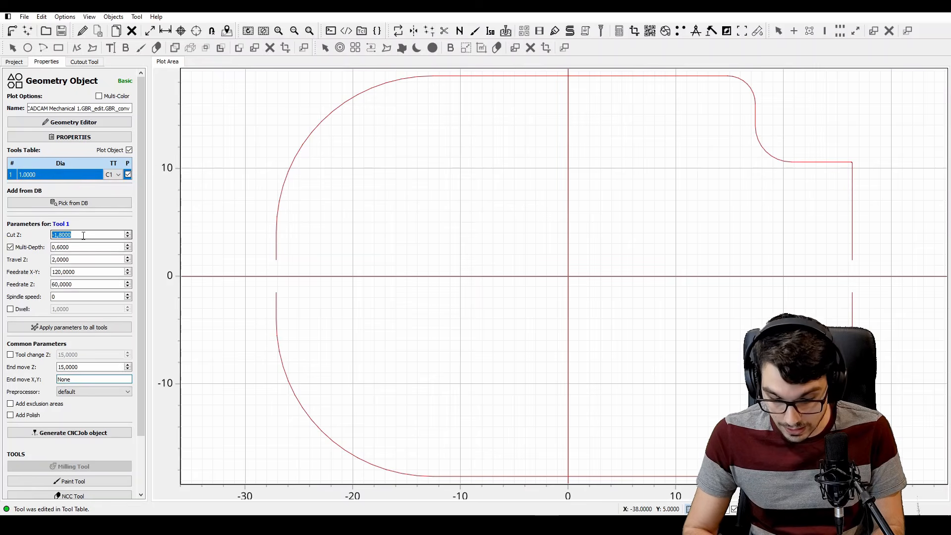
text(-2,5)
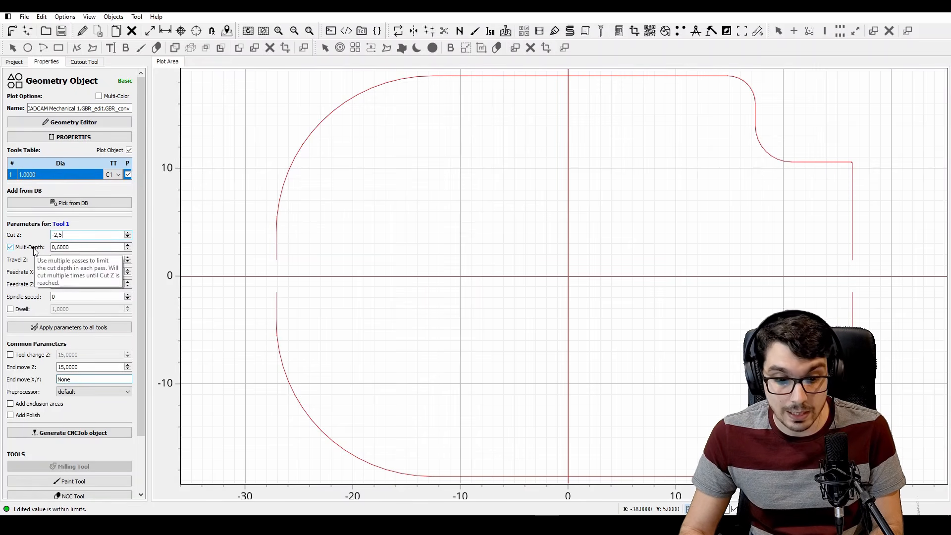
click(31, 248)
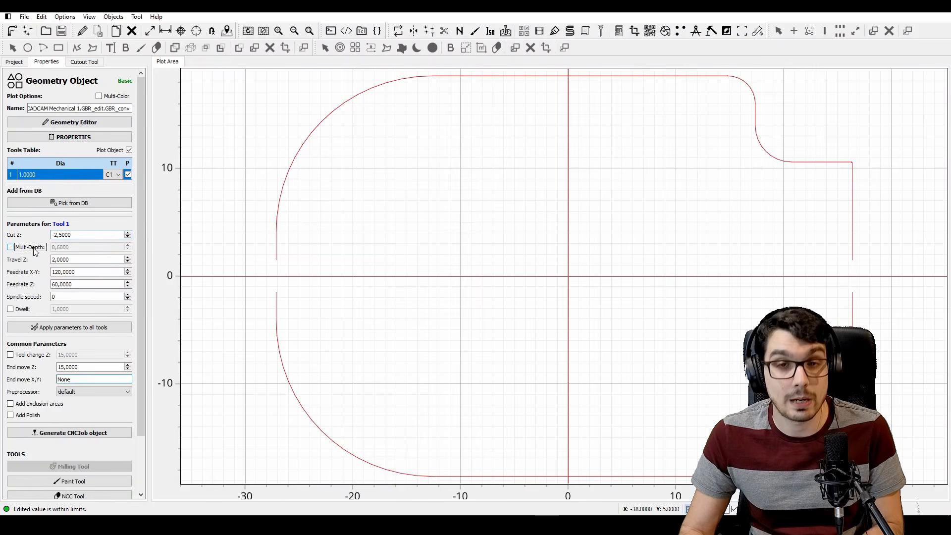
click(74, 260)
text(1)
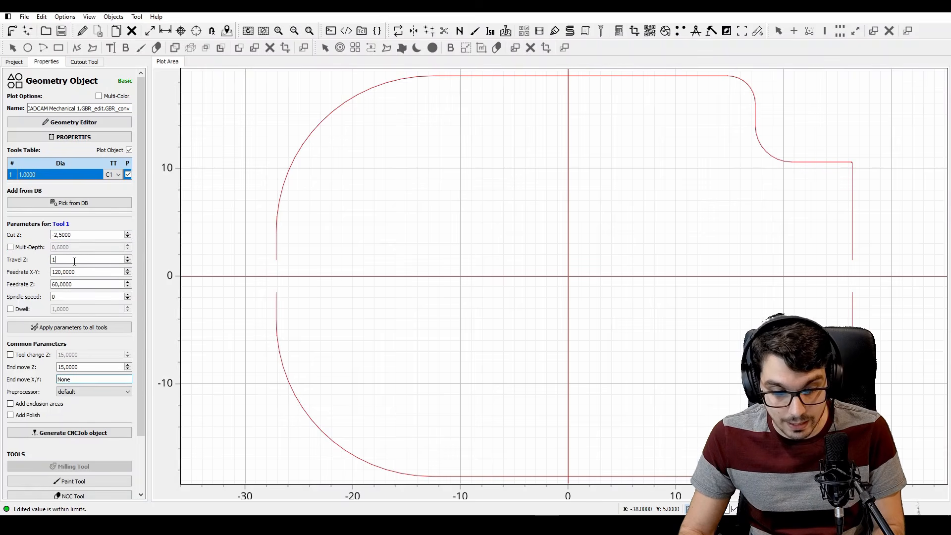
Set both the X-Y and Z feedrates to 25 and the spindle speed to 1000, and generate the cutout CNC job
click(78, 272)
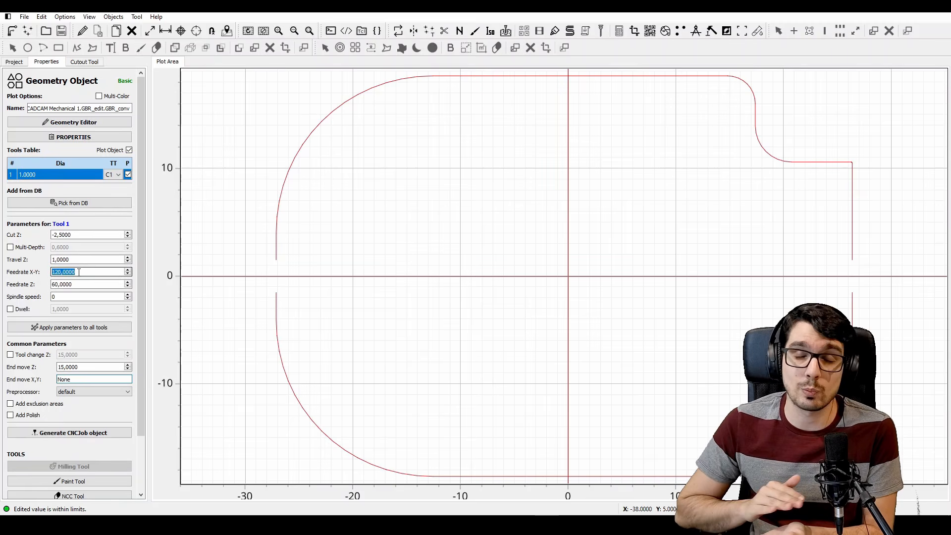
text(25)
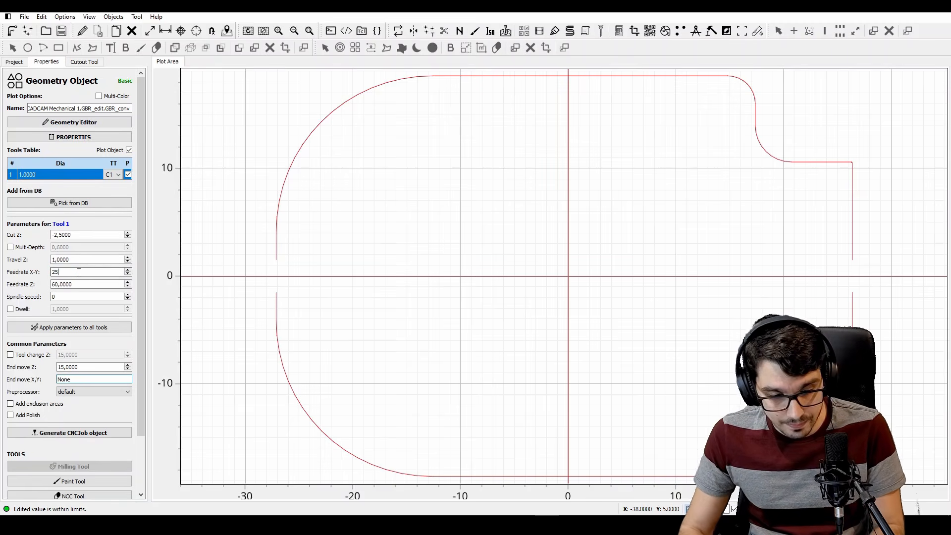
key(Tab)
text(25)
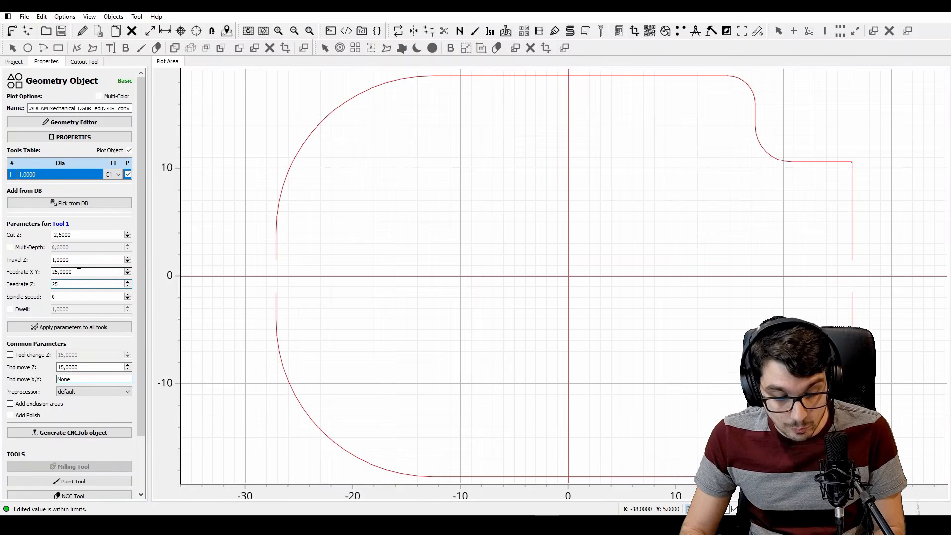
key(Tab)
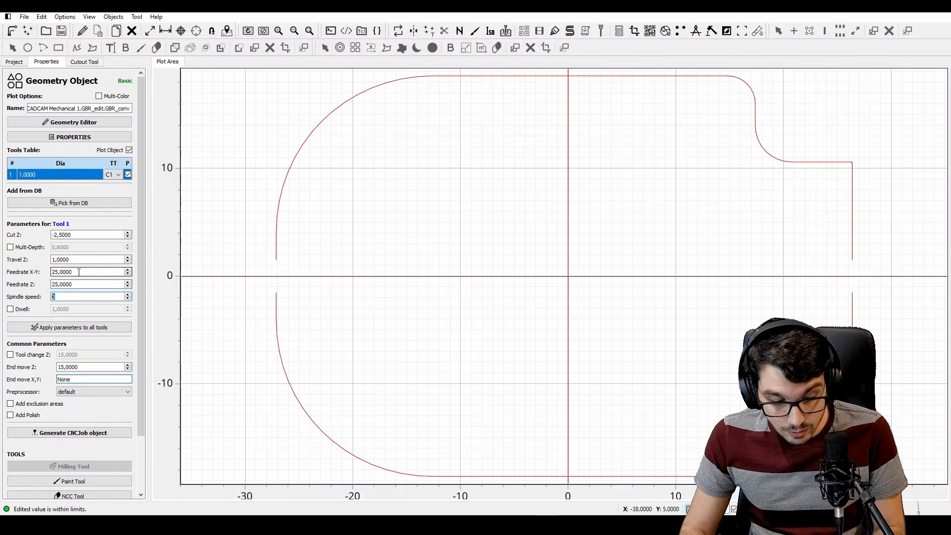
text(1.0)
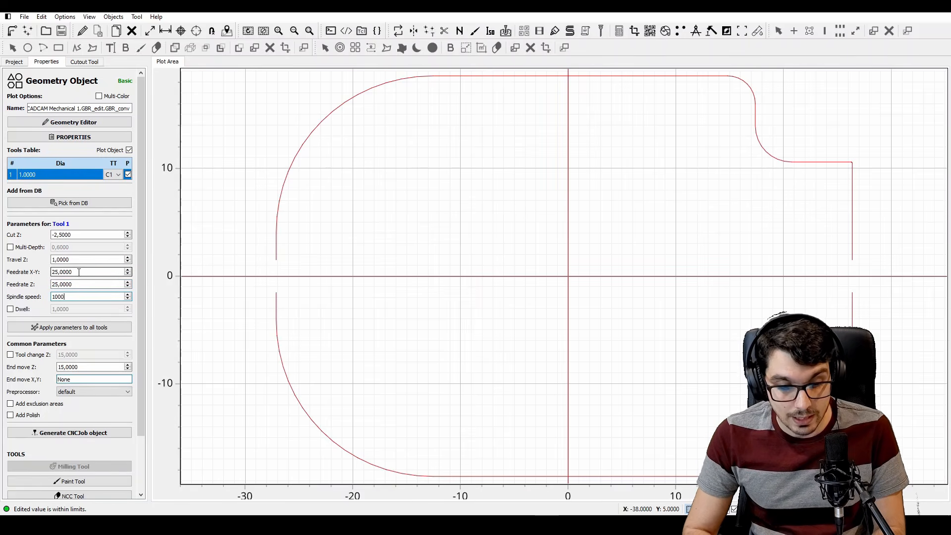
text(00)
click(86, 433)
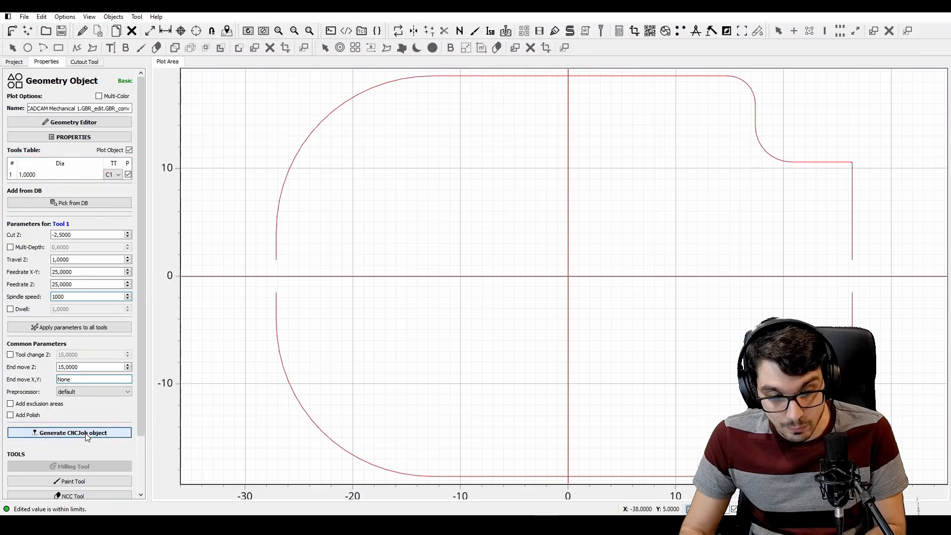
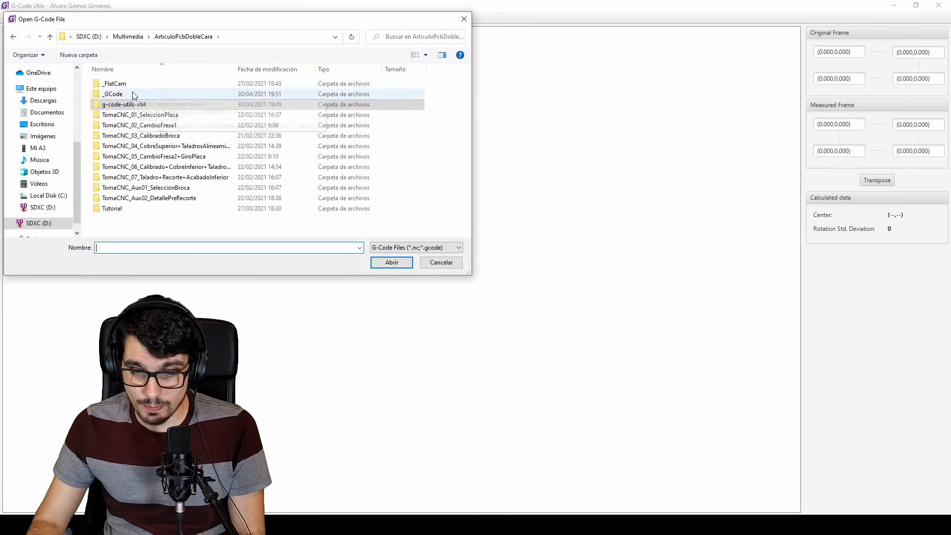
Open the Bottom Copper G-code from the _GCode folder and set the original frame's upper corners to -25,20 (left) and 25,20 (right)
double_click(132, 93)
double_click(147, 83)
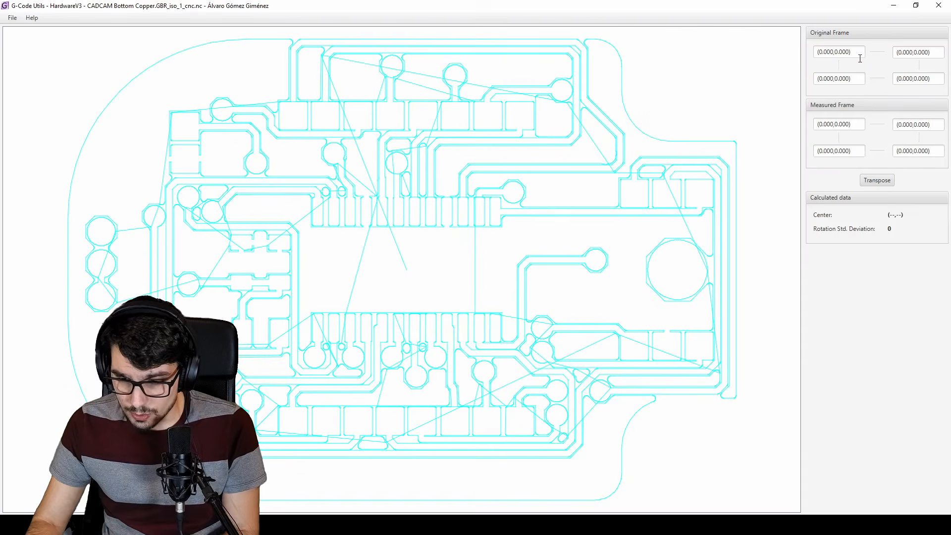
drag(860, 53, 815, 53)
key(BackSpace)
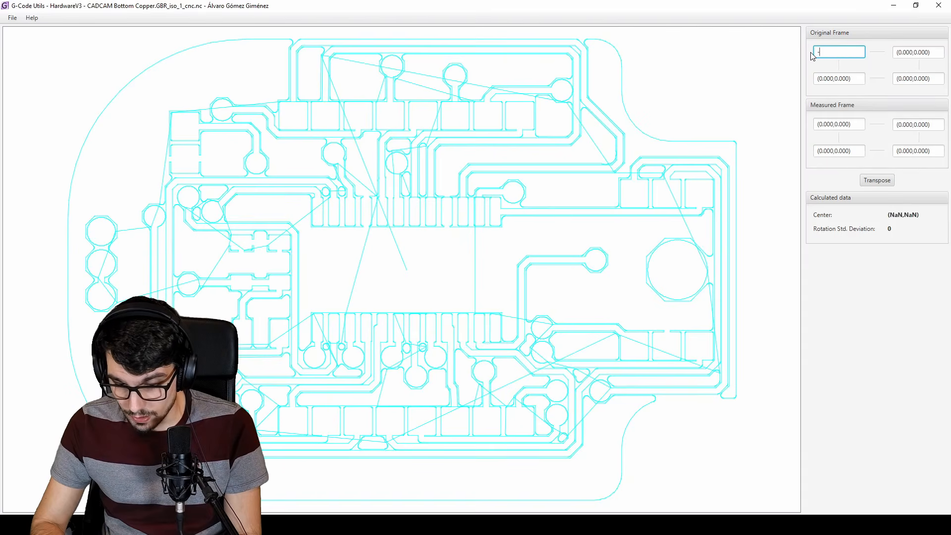
text(-25,20)
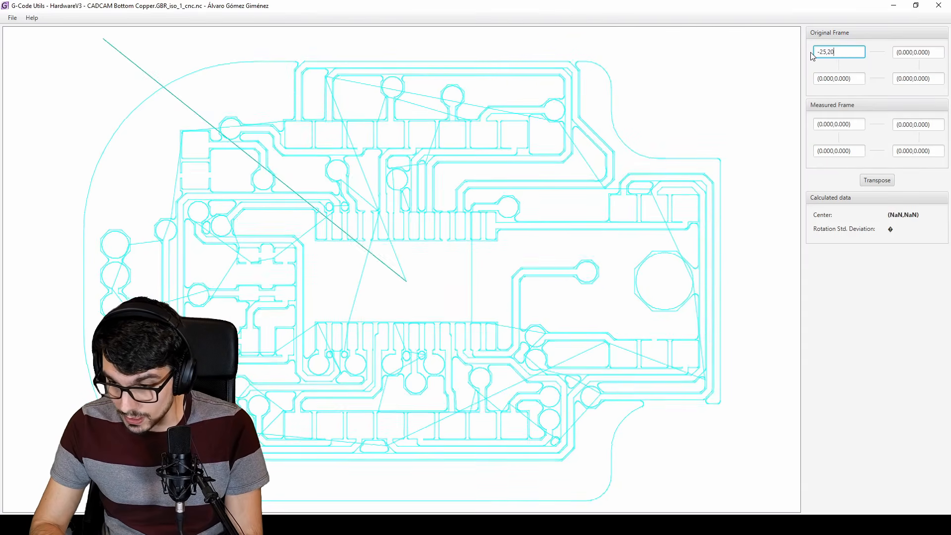
key(Tab)
text(25,20)
key(Tab)
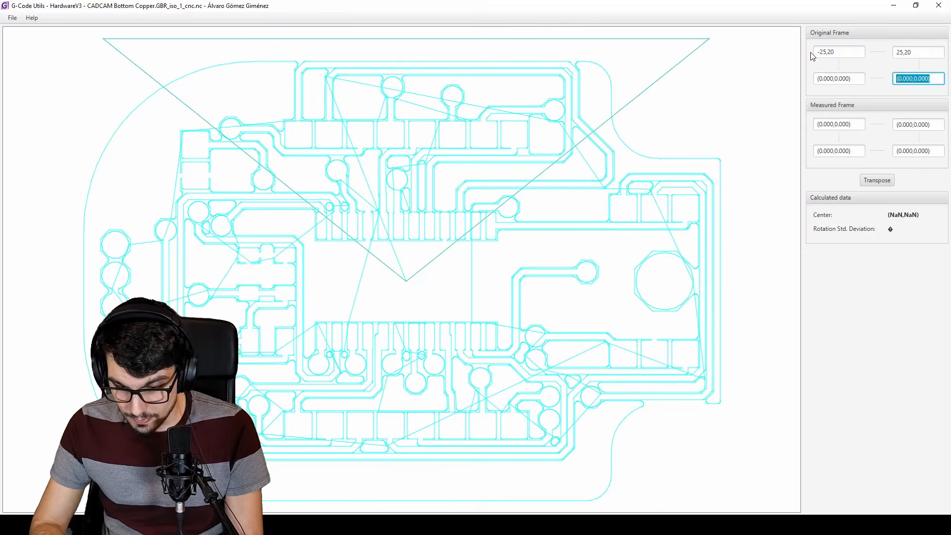
Set the original frame's lower corners to 25,-20 on the right and -25,-20 on the left
text(25,-20)
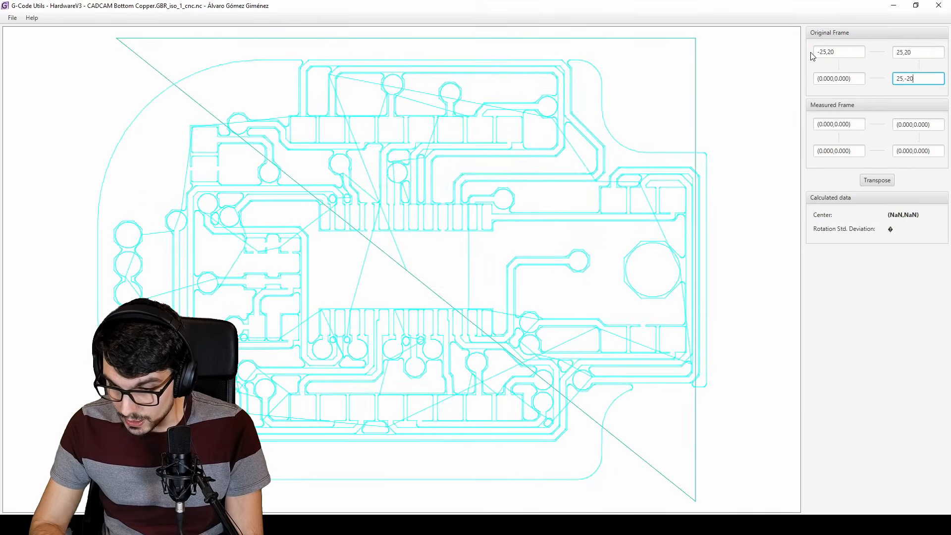
key(Tab)
text(-25)
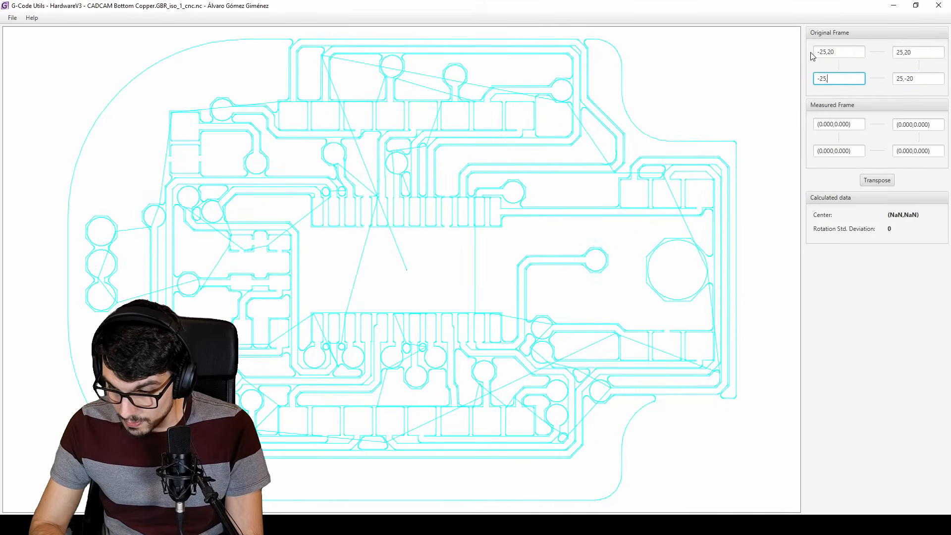
text(,-20)
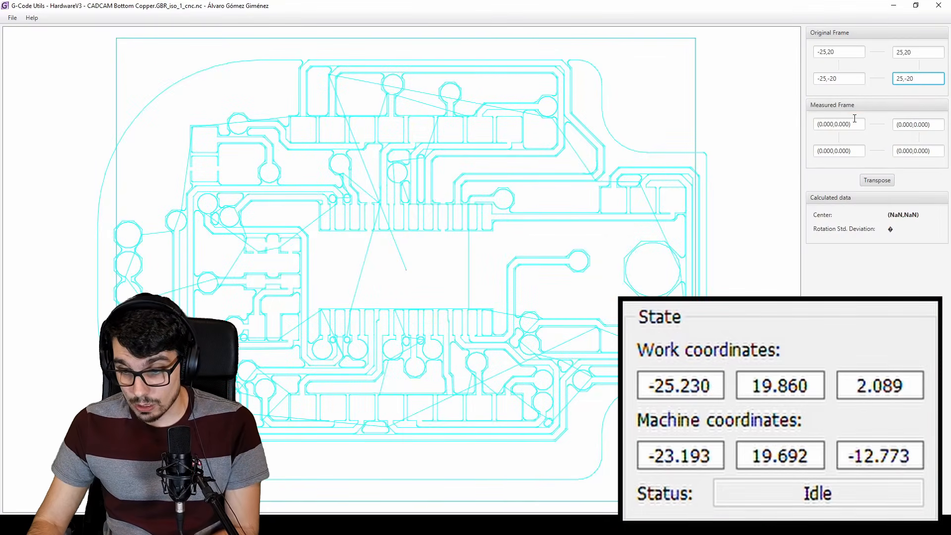
Set the measured frame's upper corners to -25.23,19.86 on the left and 24.81,21.09 on the right
drag(856, 125, 802, 128)
text(-25)
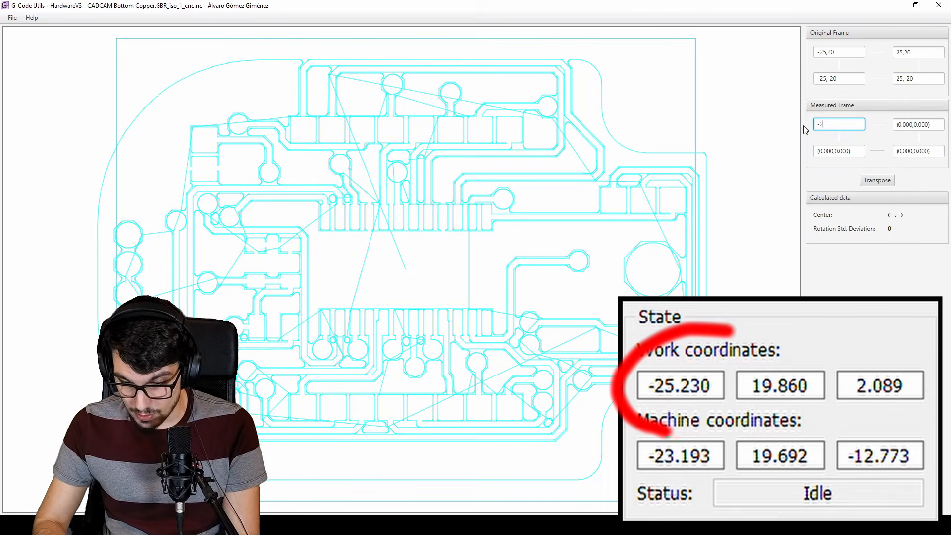
text(.23,19.86)
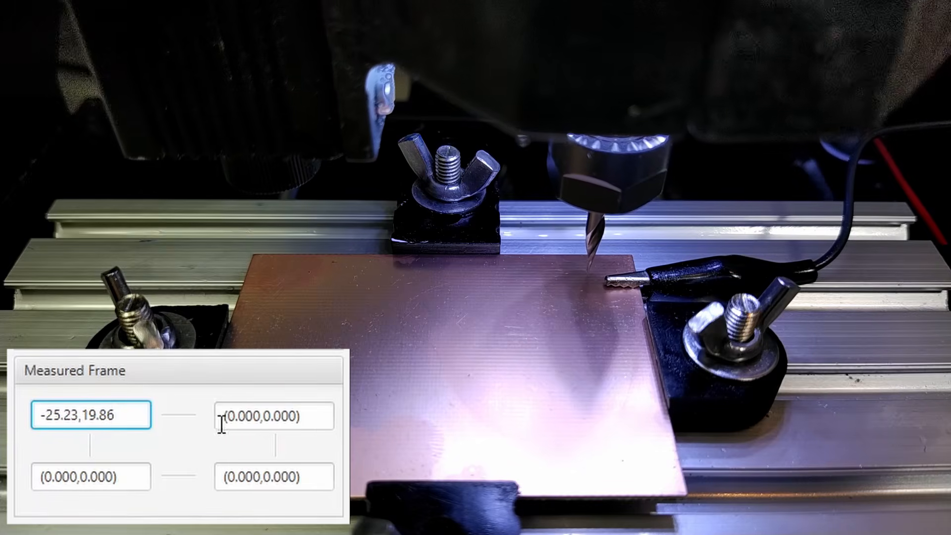
drag(318, 427, 213, 416)
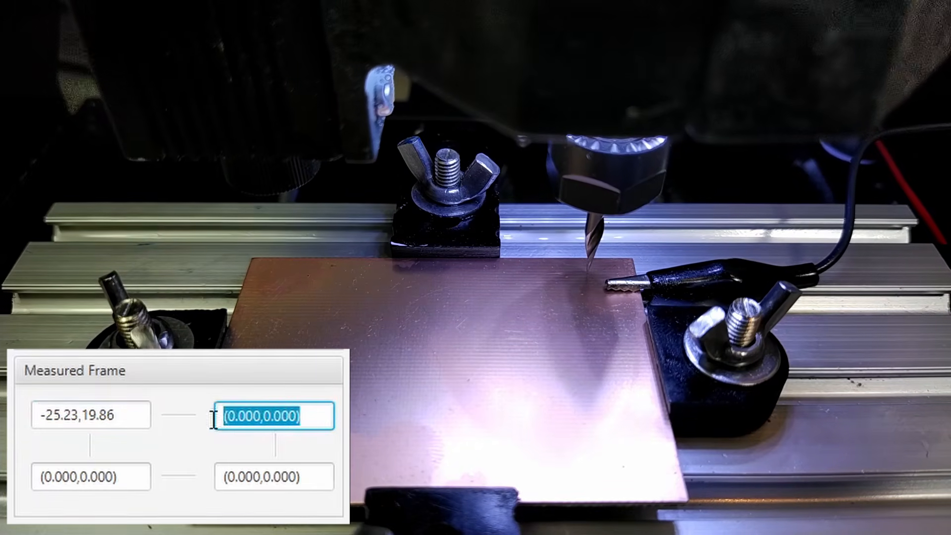
text(24.81,2)
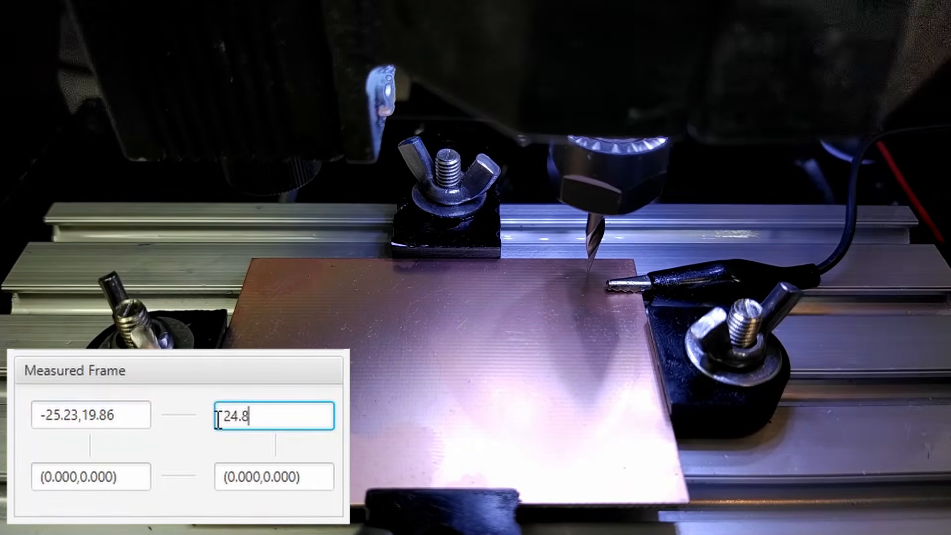
text(1.09)
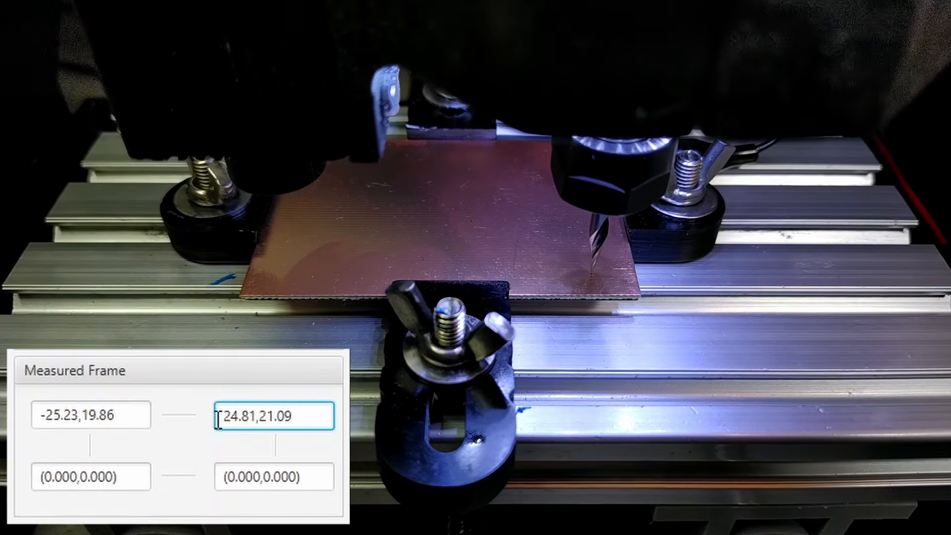
Set the measured frame's lower corners to 25.41,-18.96 (right) and -24.53,-20.16 (left), and transpose the Bottom Copper G-code
key(Tab)
text(25.41,-18.96)
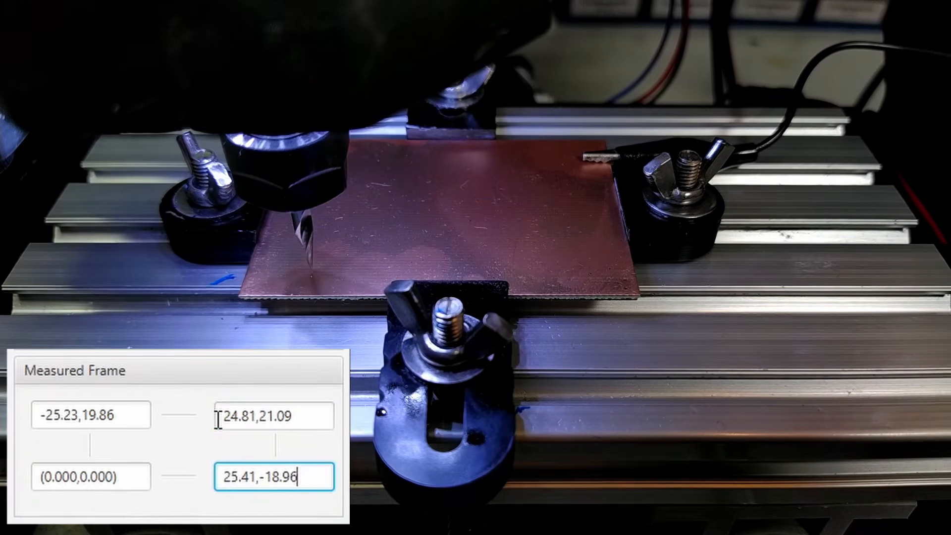
key(Tab)
text(-24.53,-20.)
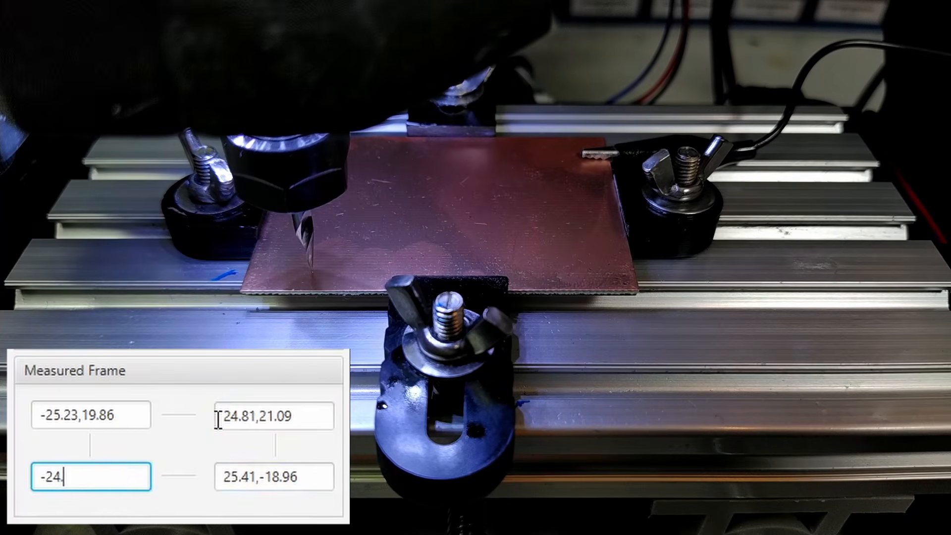
text(16)
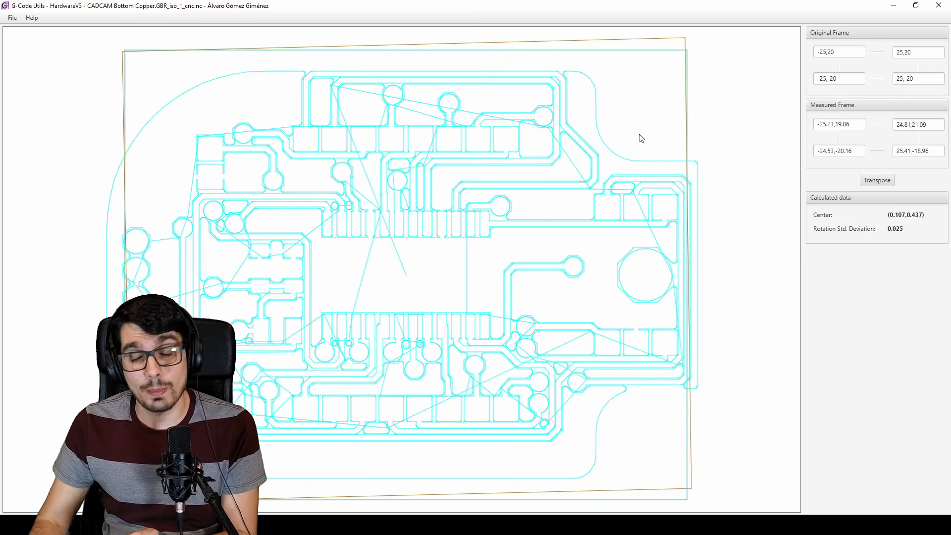
click(878, 181)
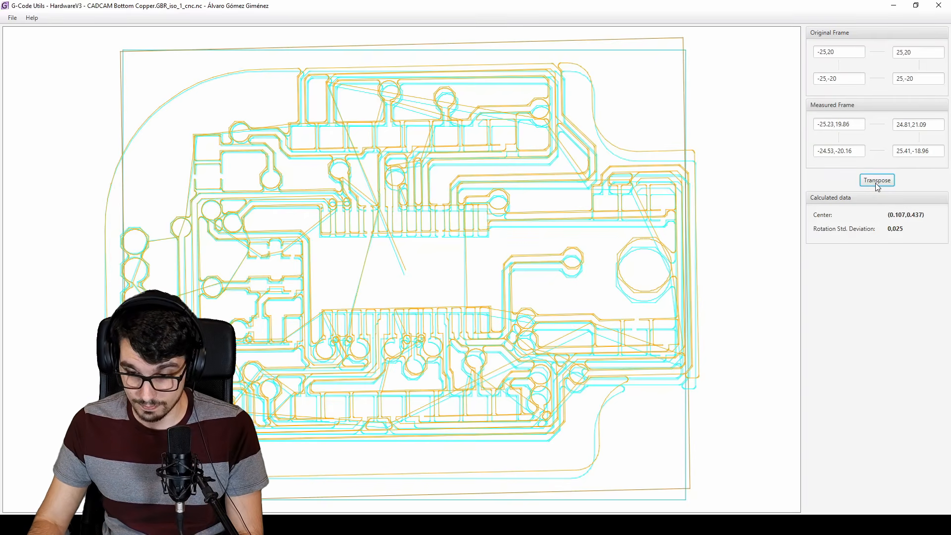
Open the Drill.DRL_cnc_via_0.50.nc G-code, transpose it to the measured frame and save the transposed copy
click(13, 18)
click(18, 31)
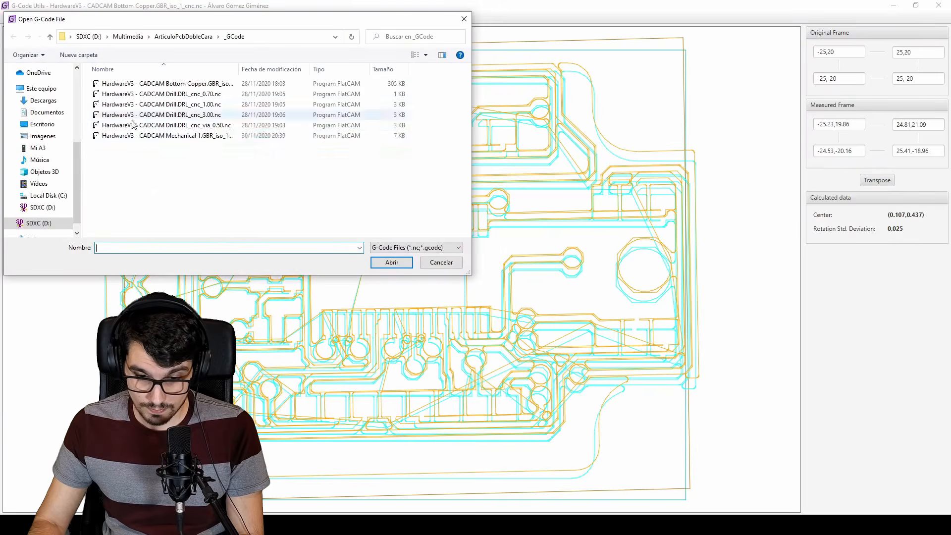
double_click(132, 125)
click(870, 183)
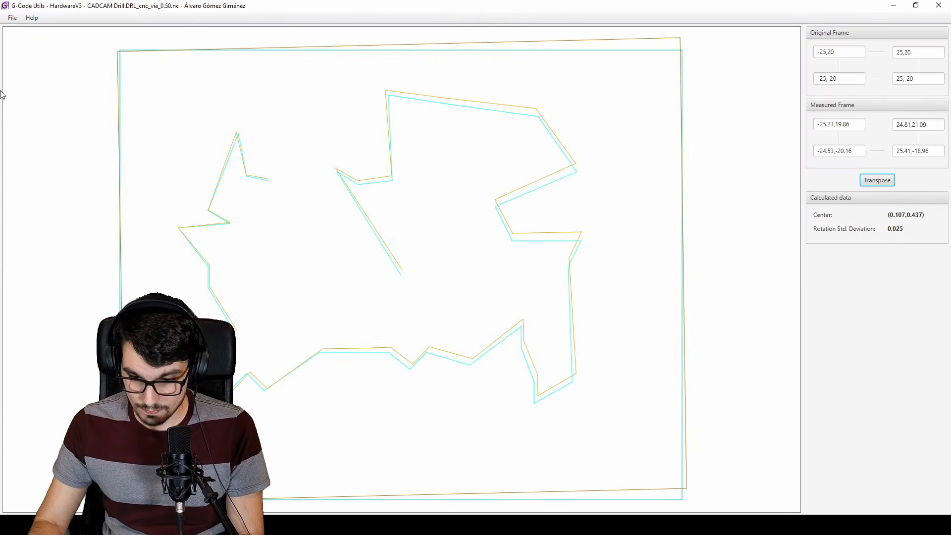
click(13, 17)
click(19, 43)
click(389, 261)
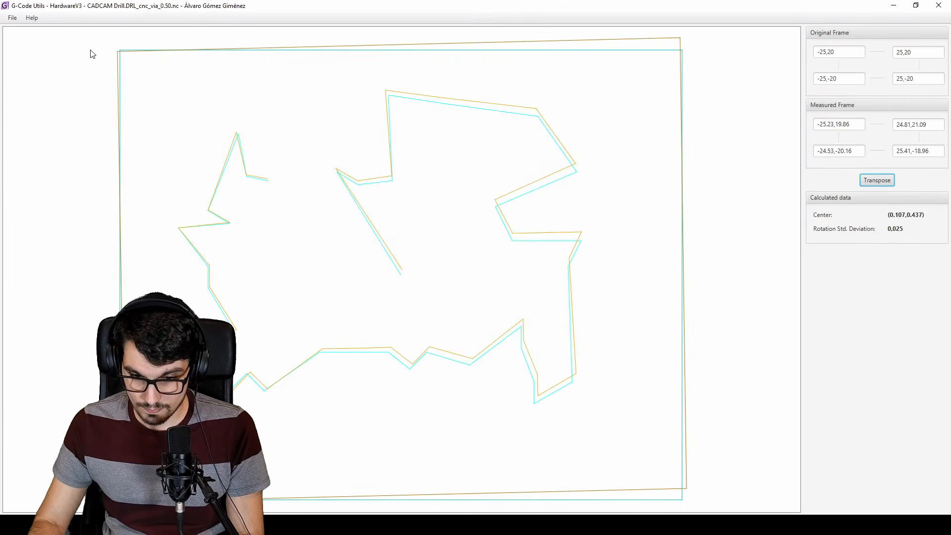
Open the Drill.DRL_cnc_0.70.nc G-code, transpose it to the measured frame and save the transposed copy
click(11, 21)
click(21, 32)
double_click(196, 94)
click(871, 183)
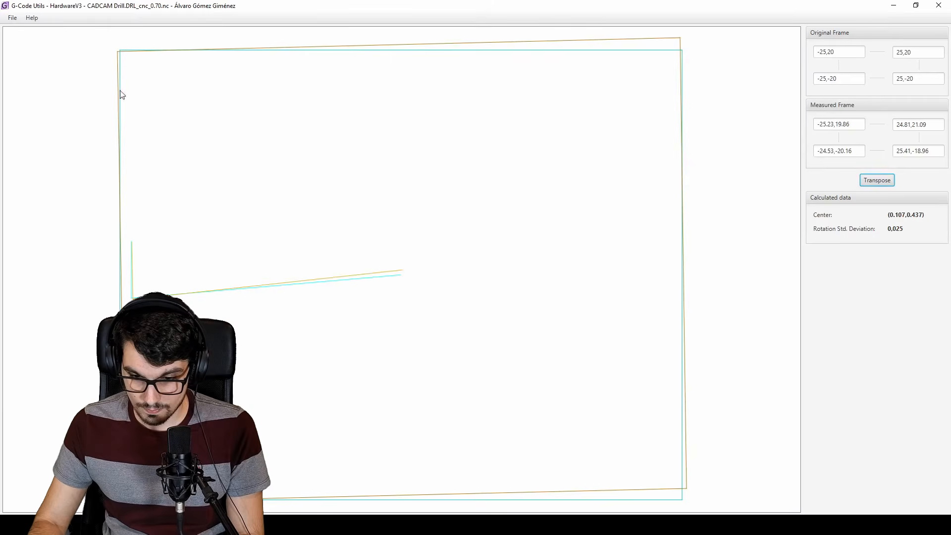
click(12, 17)
click(20, 43)
key(Return)
Open the Drill.DRL_cnc_1.00.nc G-code, transpose it to the measured frame and save the transposed copy
click(12, 18)
click(16, 32)
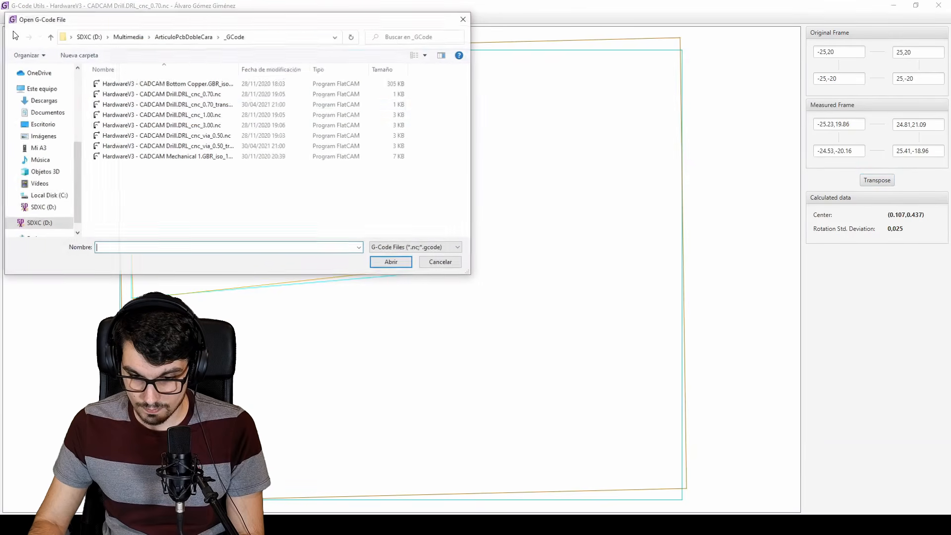
double_click(188, 115)
click(877, 180)
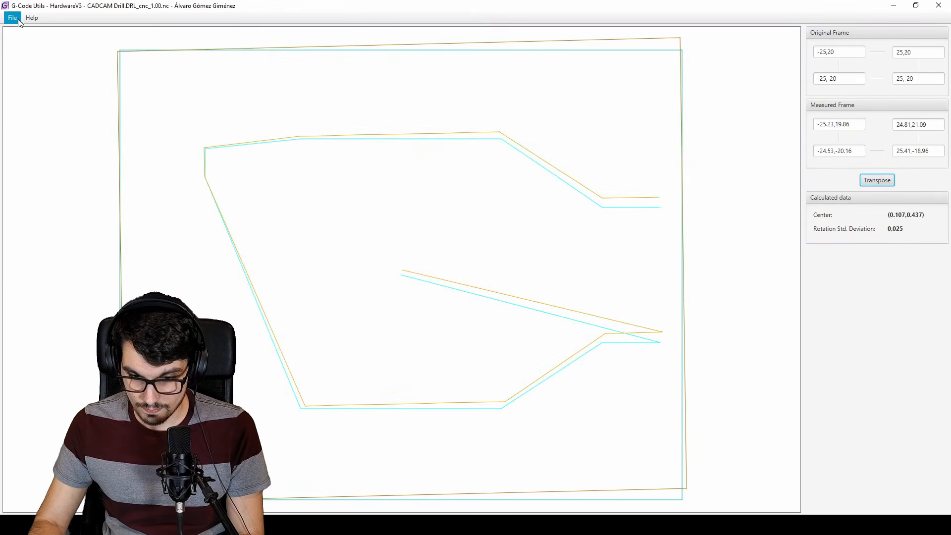
click(15, 19)
click(20, 43)
key(Return)
Transpose the Drill.DRL_cnc_3.00.nc G-code to the measured frame and save it with the suggested _transposed file name
click(13, 18)
click(20, 31)
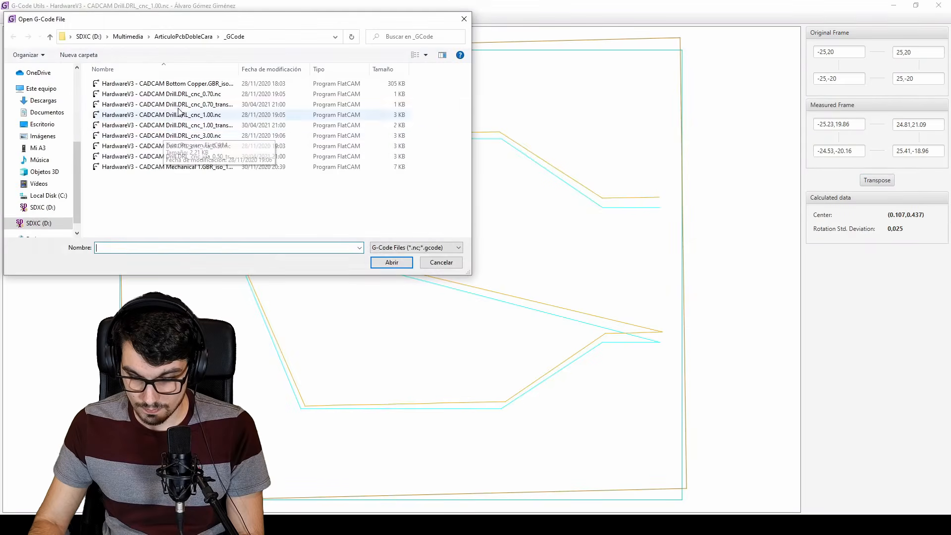
double_click(179, 135)
click(877, 180)
click(13, 18)
click(20, 43)
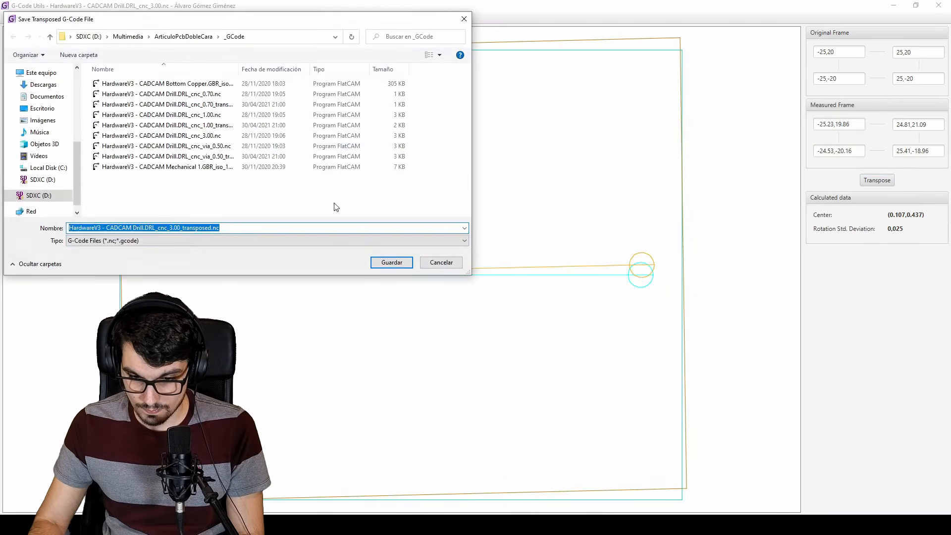
key(Return)
Transpose the Mechanical 1 cutout G-code to the measured frame and save it with the suggested _transposed file name
click(12, 18)
click(20, 32)
double_click(173, 176)
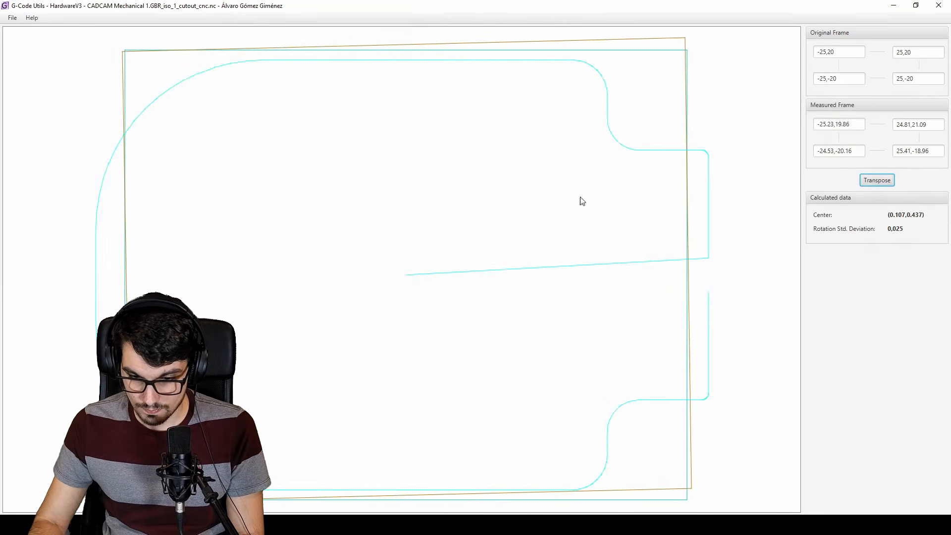
click(877, 180)
click(13, 18)
click(20, 42)
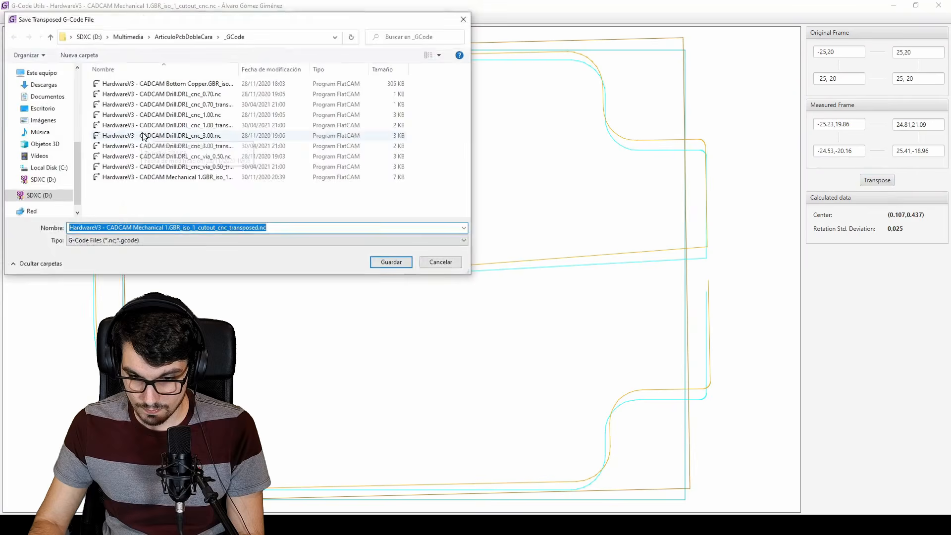
click(387, 265)
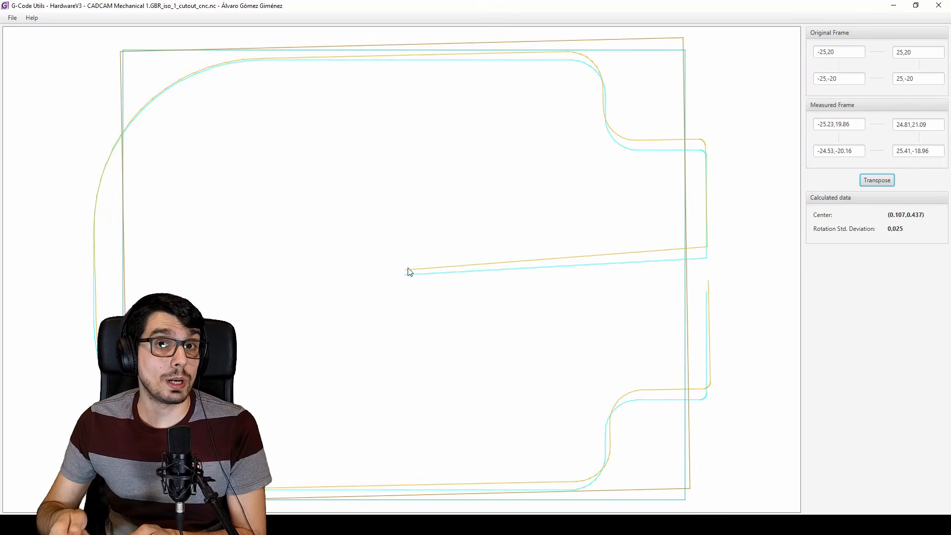